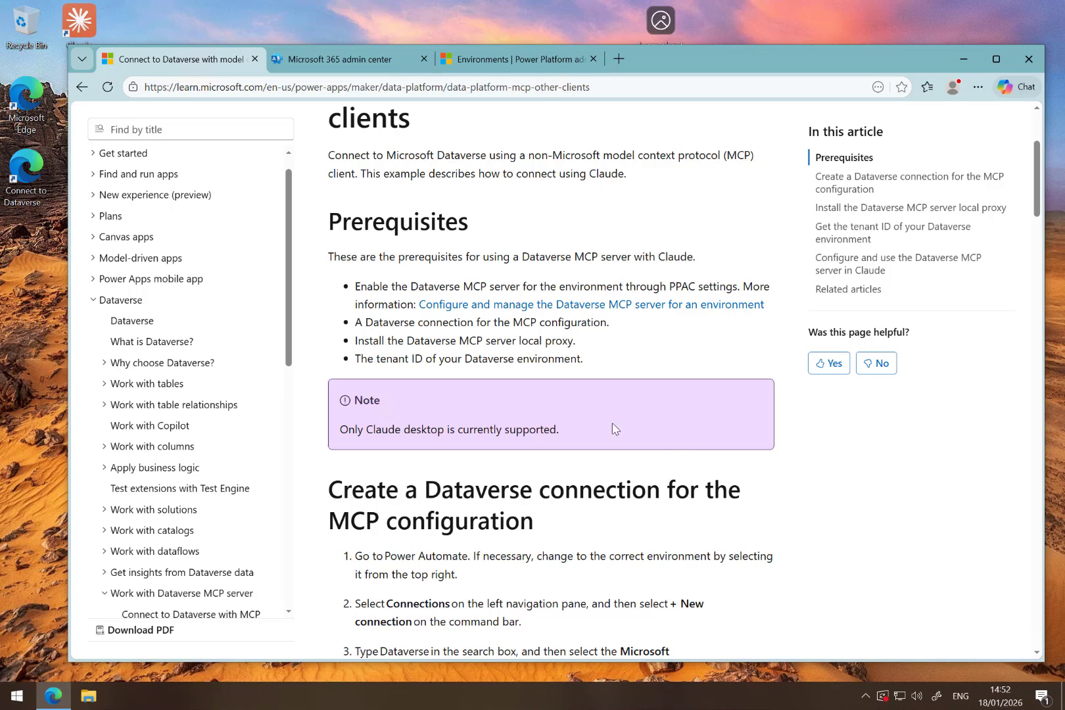
- Open the product feature settings of the test2 environment in Power Platform admin center and review the Dataverse Model Context Protocol options
click(497, 66)
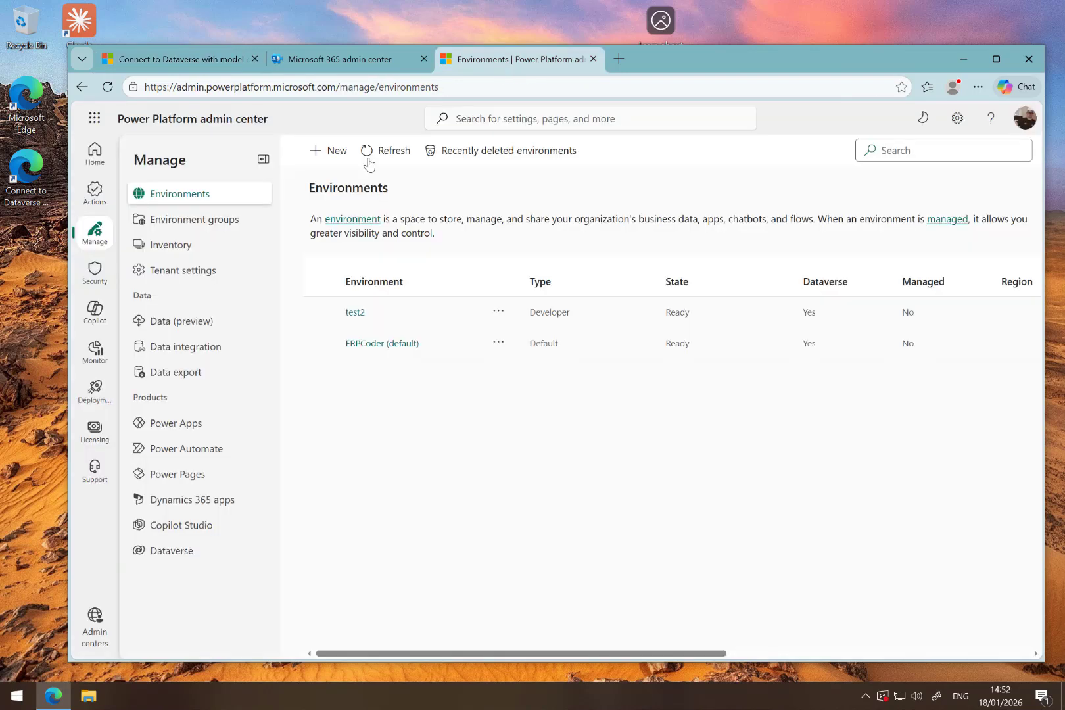
click(355, 313)
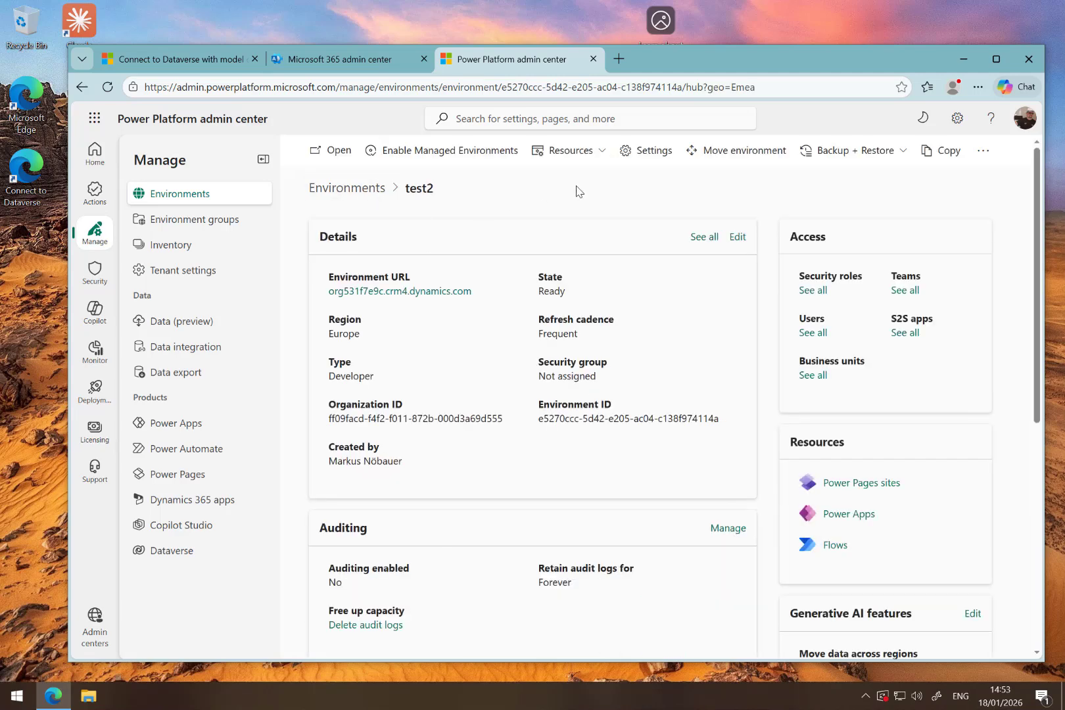
click(648, 165)
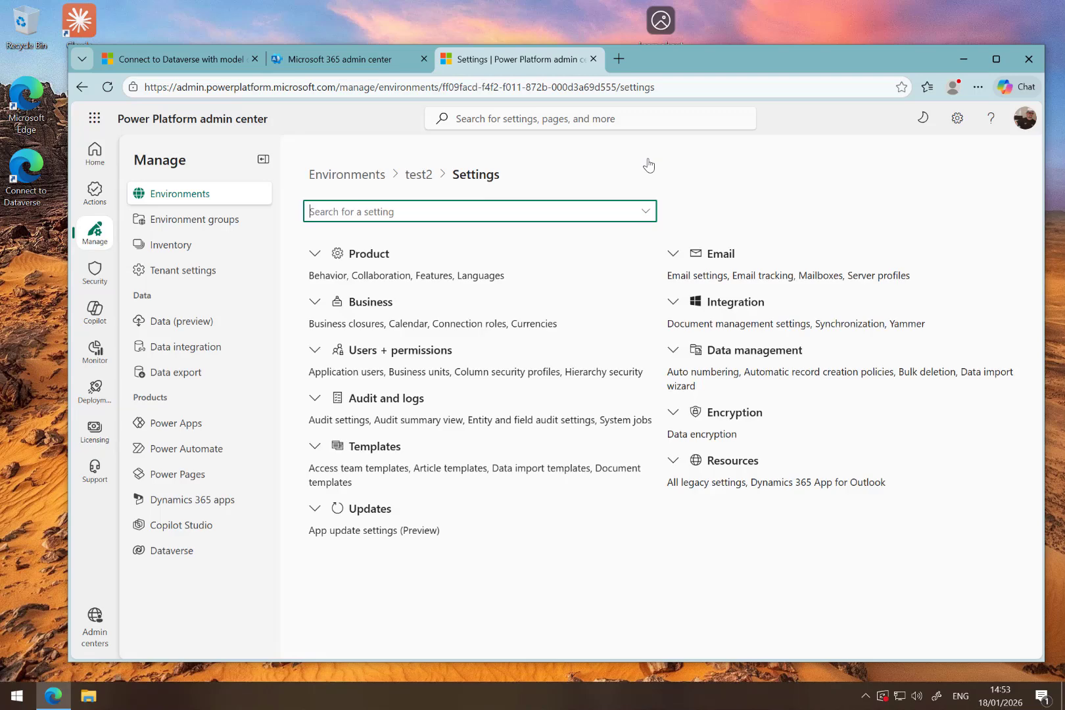
click(361, 254)
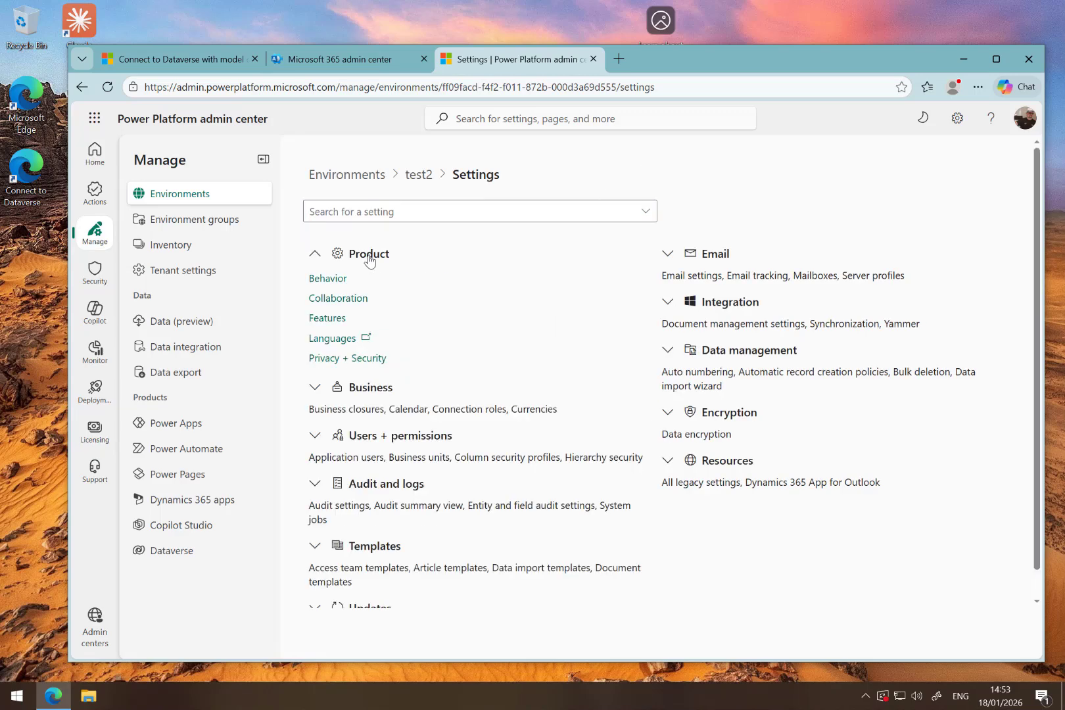
click(332, 319)
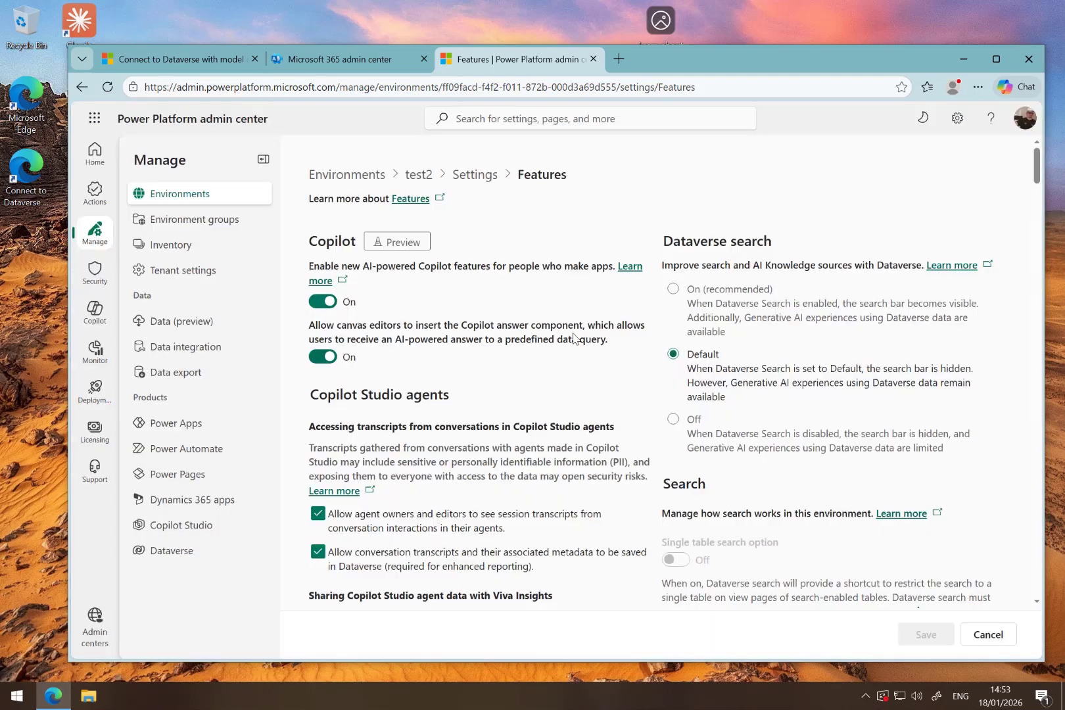
scroll(573, 338, down, 2)
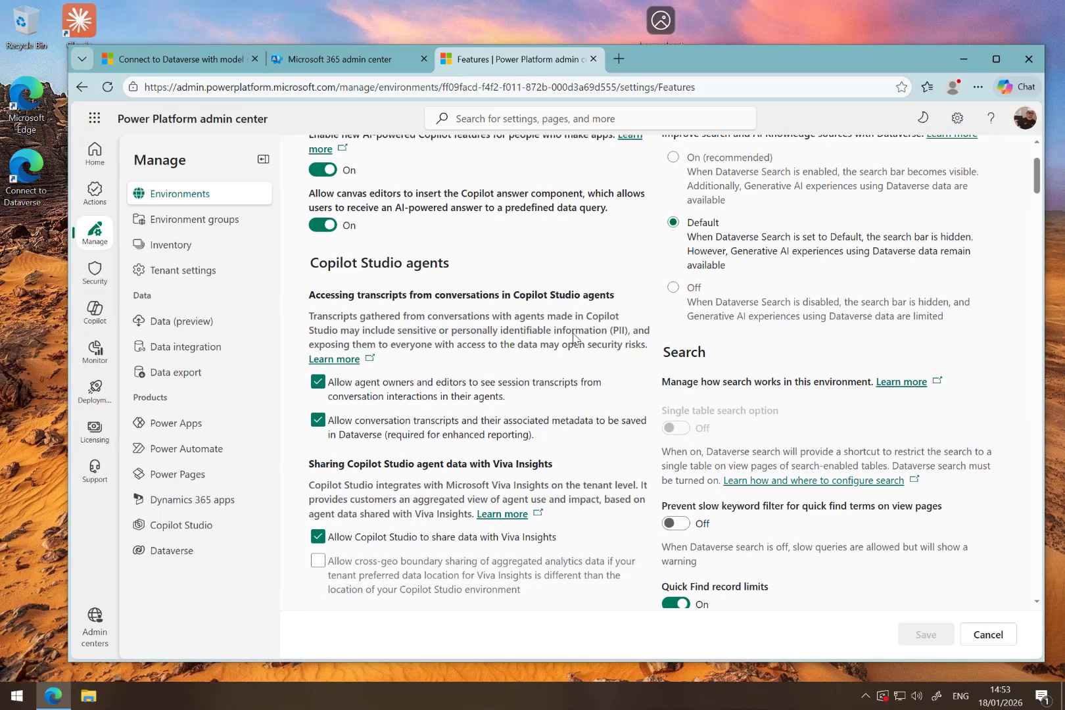
scroll(573, 338, down, 6)
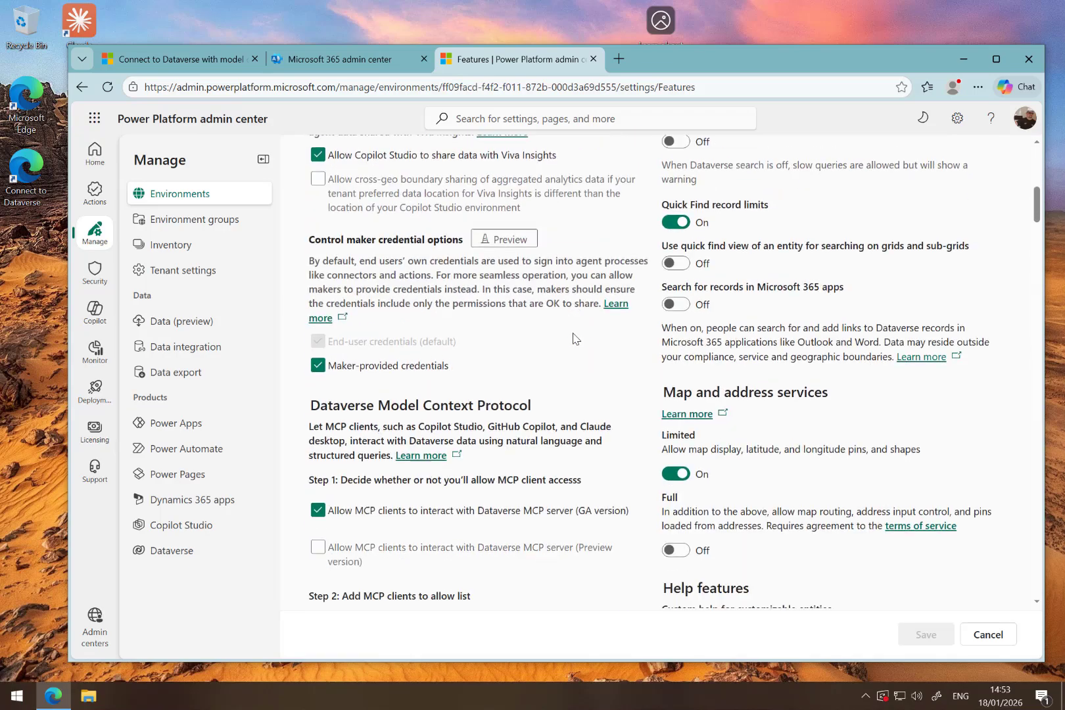
scroll(574, 338, down, 2)
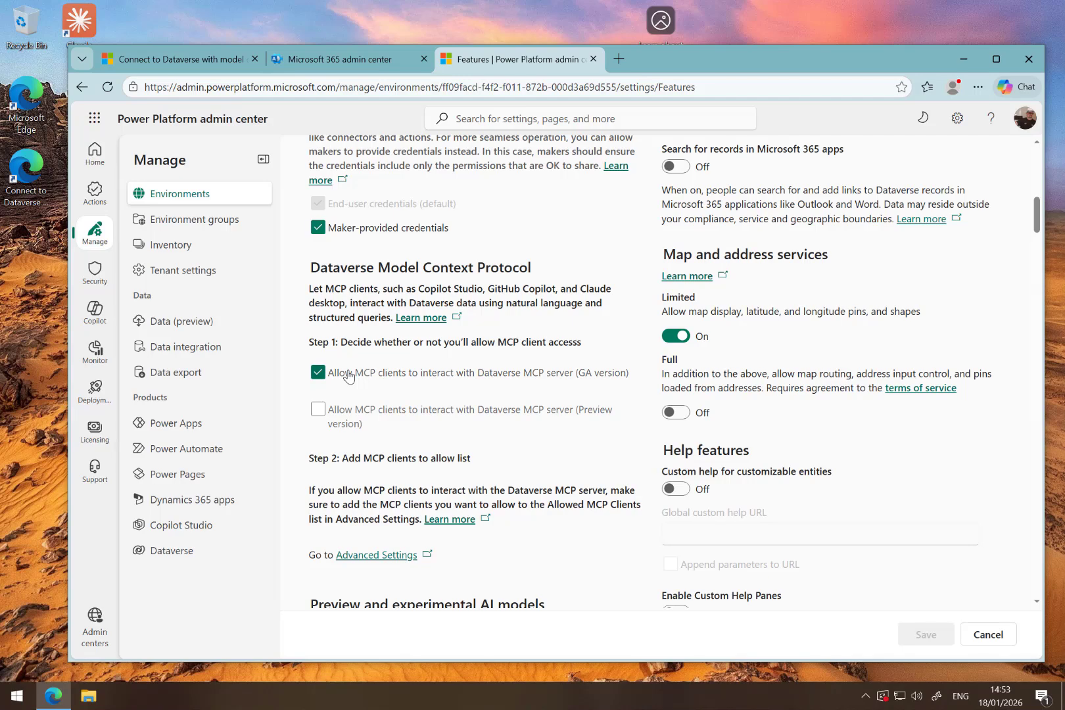
scroll(604, 271, up, 10)
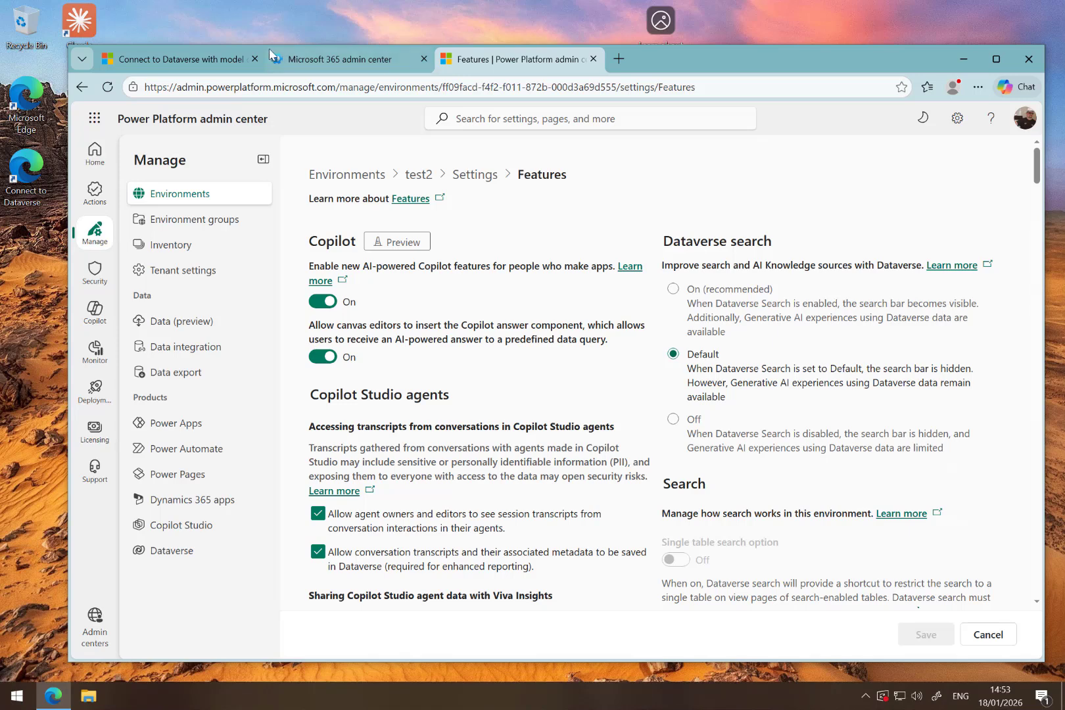
- Read the section on creating a Dataverse connection for the MCP configuration in the Microsoft Learn article
click(188, 65)
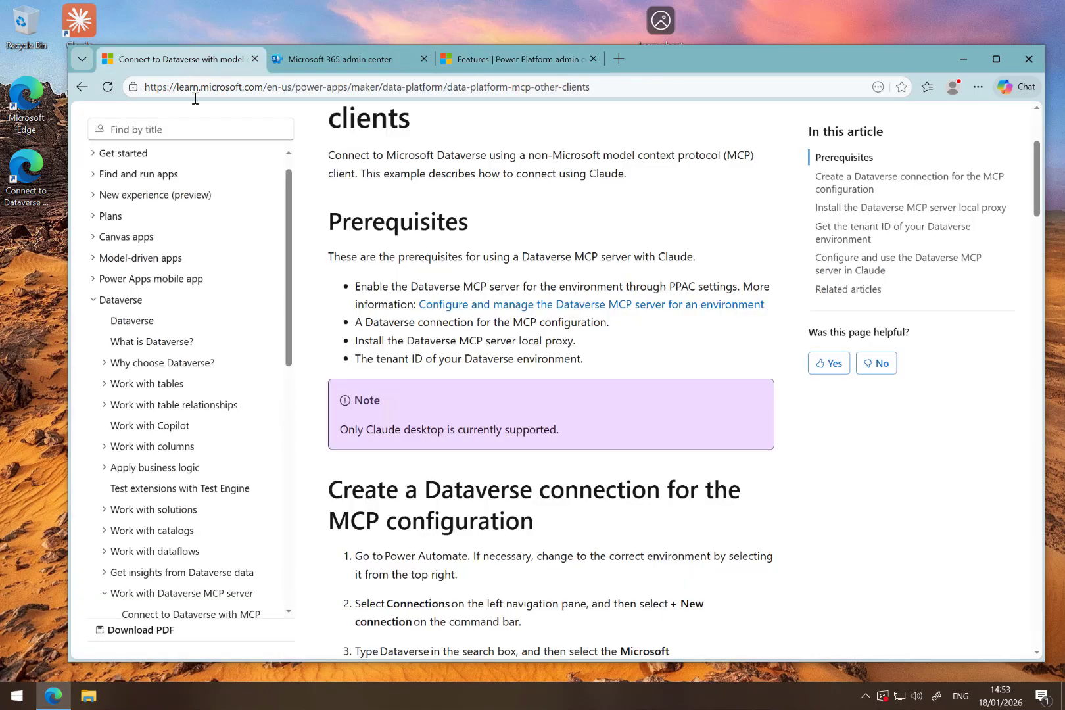
scroll(250, 325, up, 1)
scroll(250, 324, down, 7)
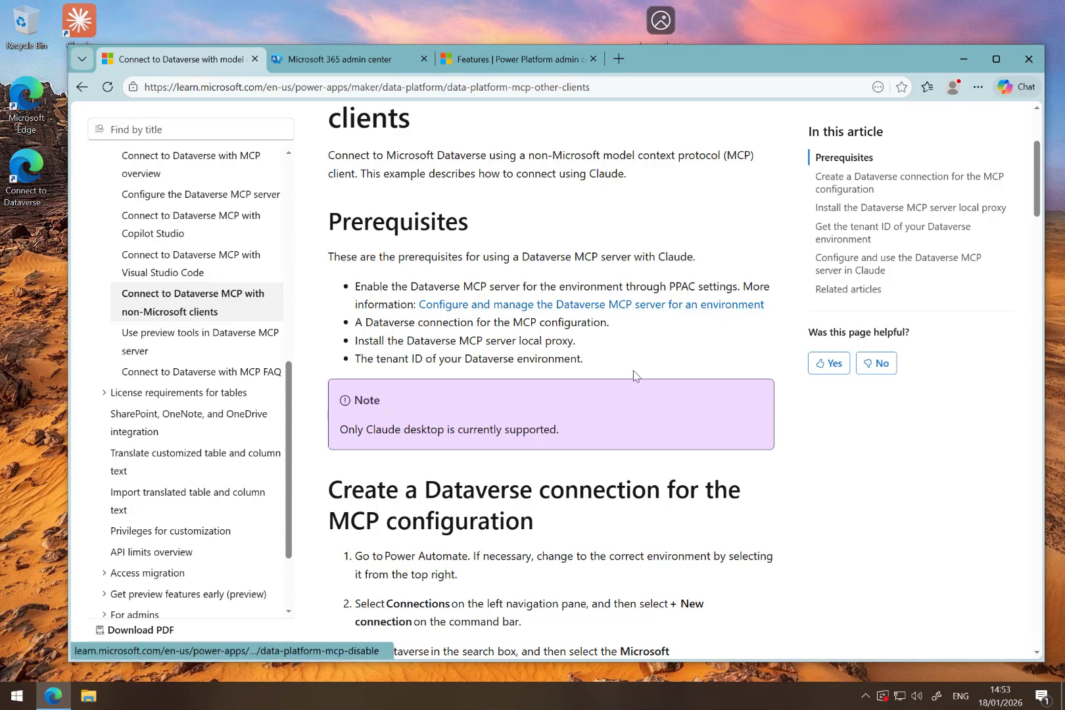
scroll(603, 398, down, 3)
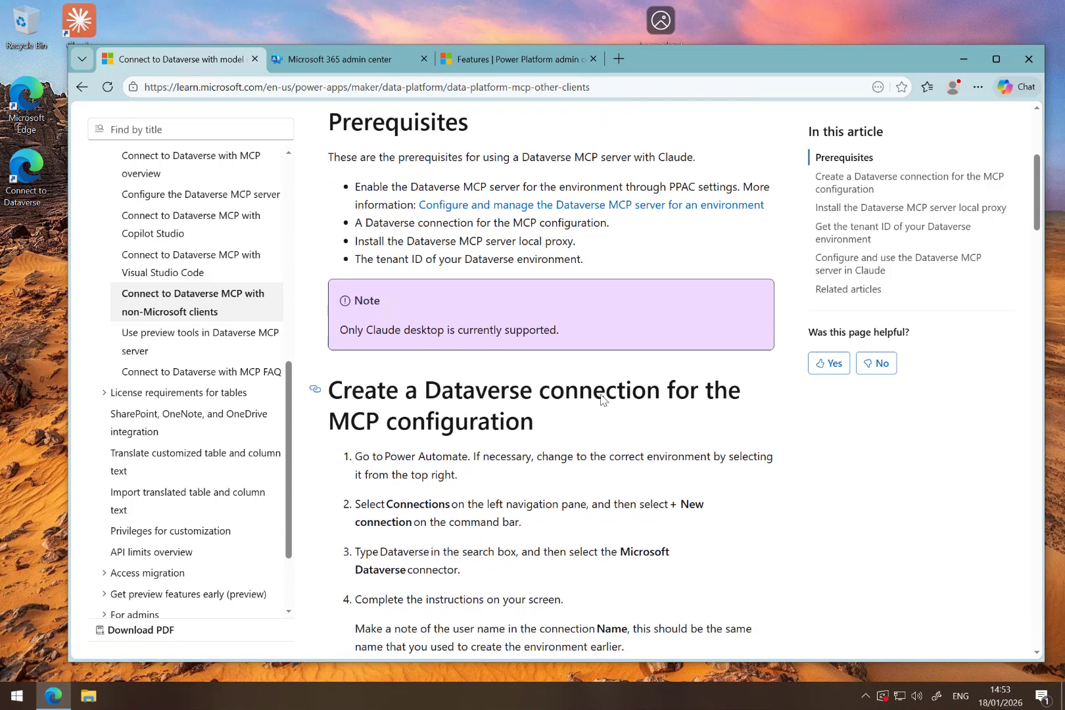
scroll(601, 394, down, 2)
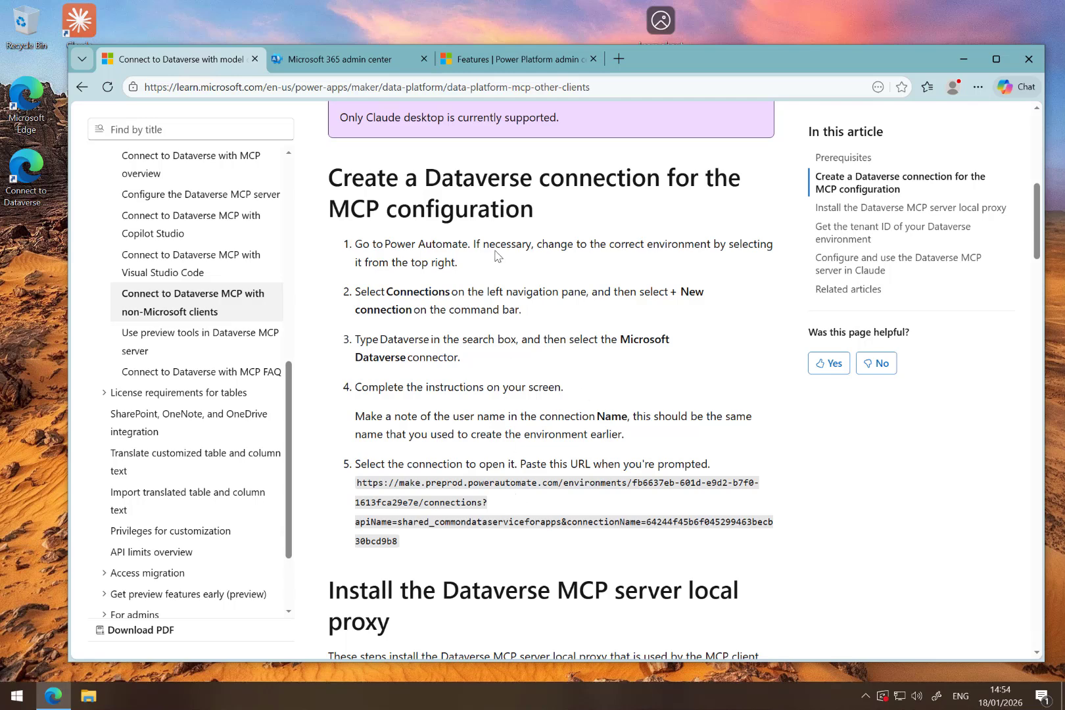
- Open flow.microsoft.com in a new browser tab, accepting the optional cookies and dismissing the connection reauthentication request
click(499, 65)
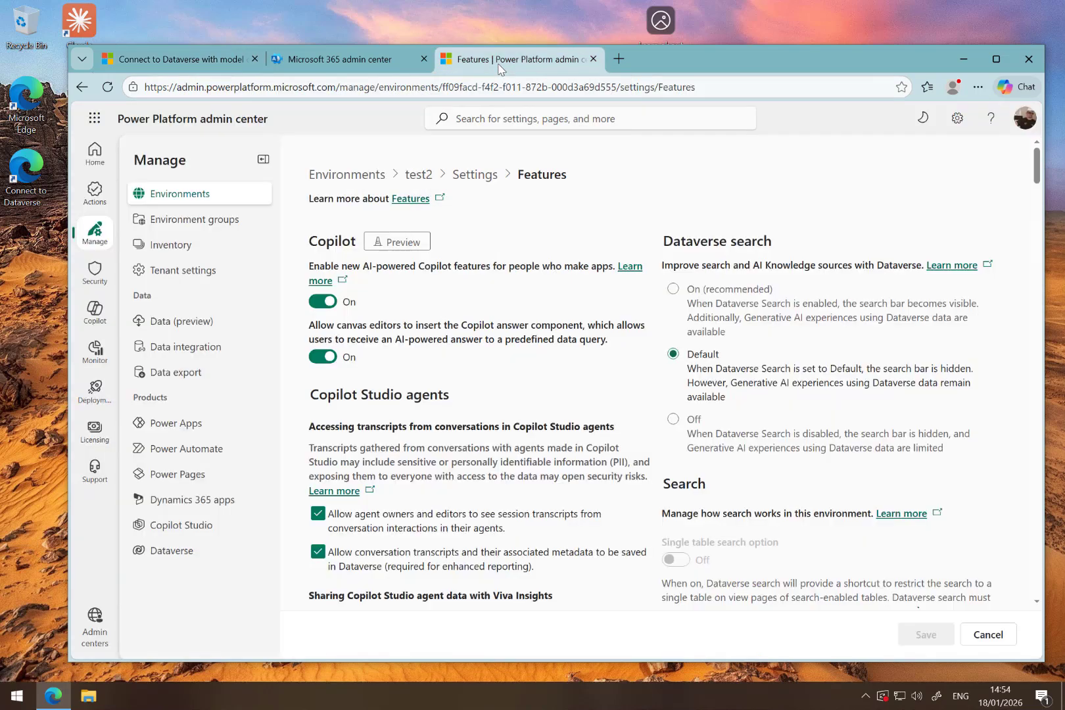
click(618, 59)
text(flow.)
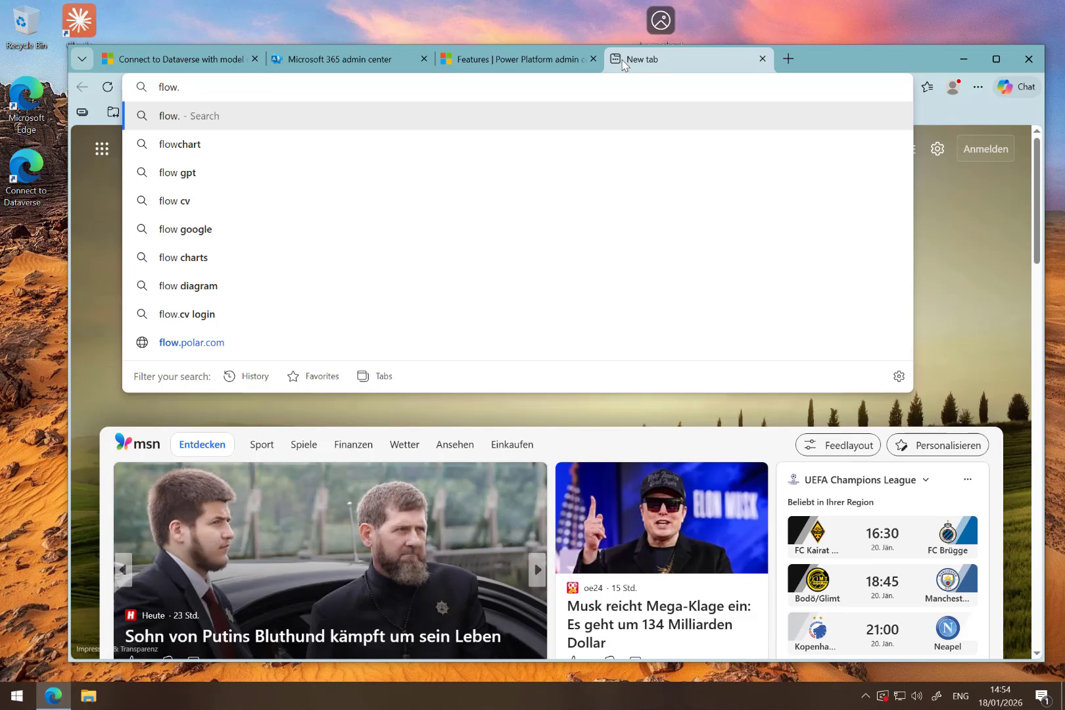
text(microsoft.com)
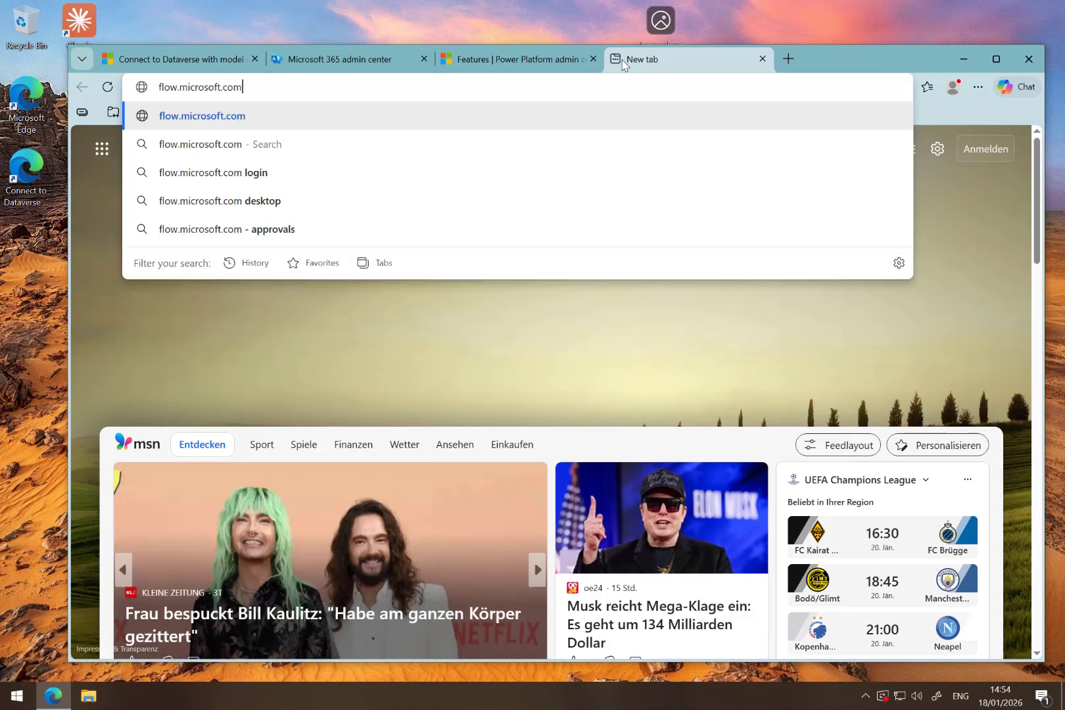
key(Return)
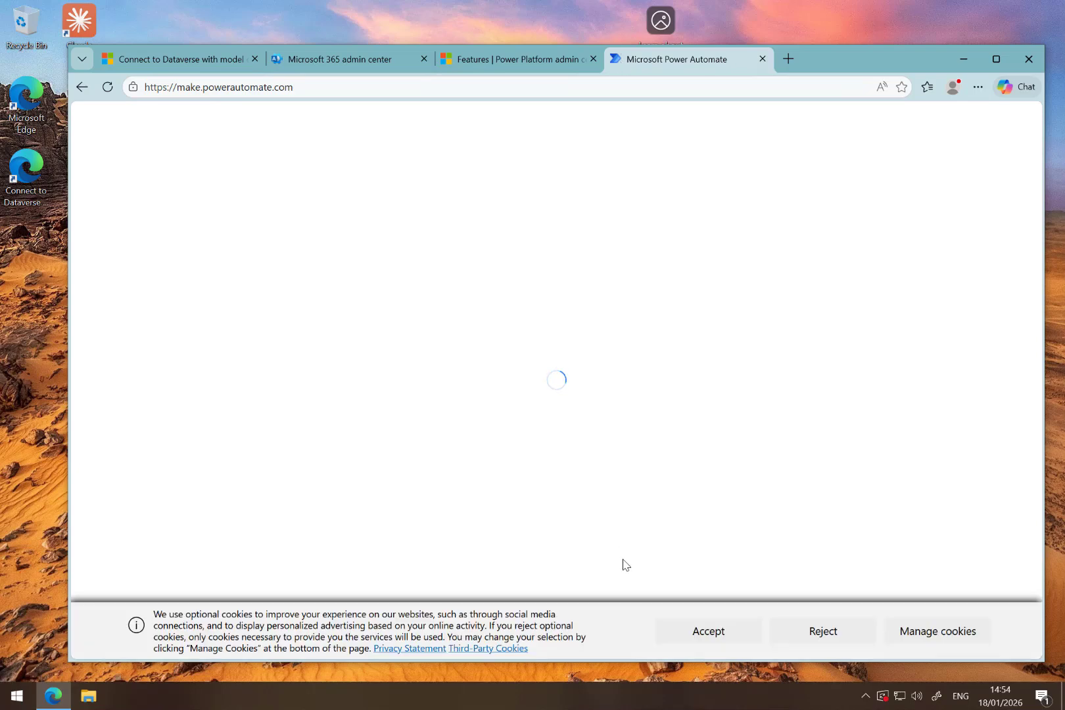
click(683, 633)
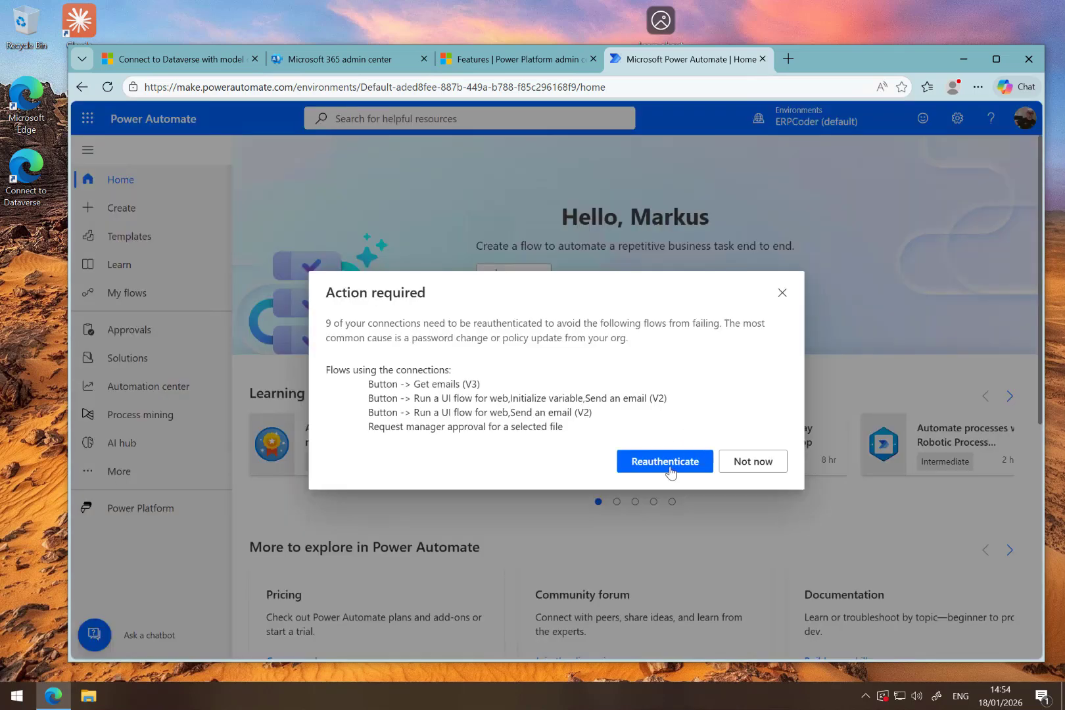
click(783, 293)
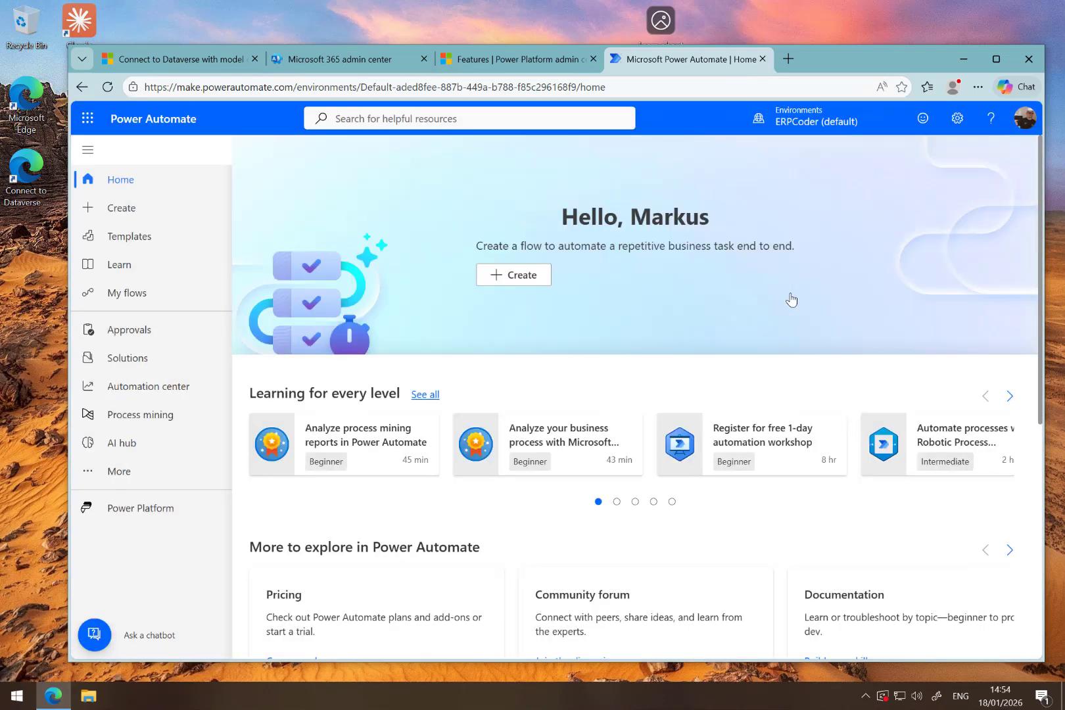
- Switch Power Automate to the test2 environment and open its list of connections
click(806, 124)
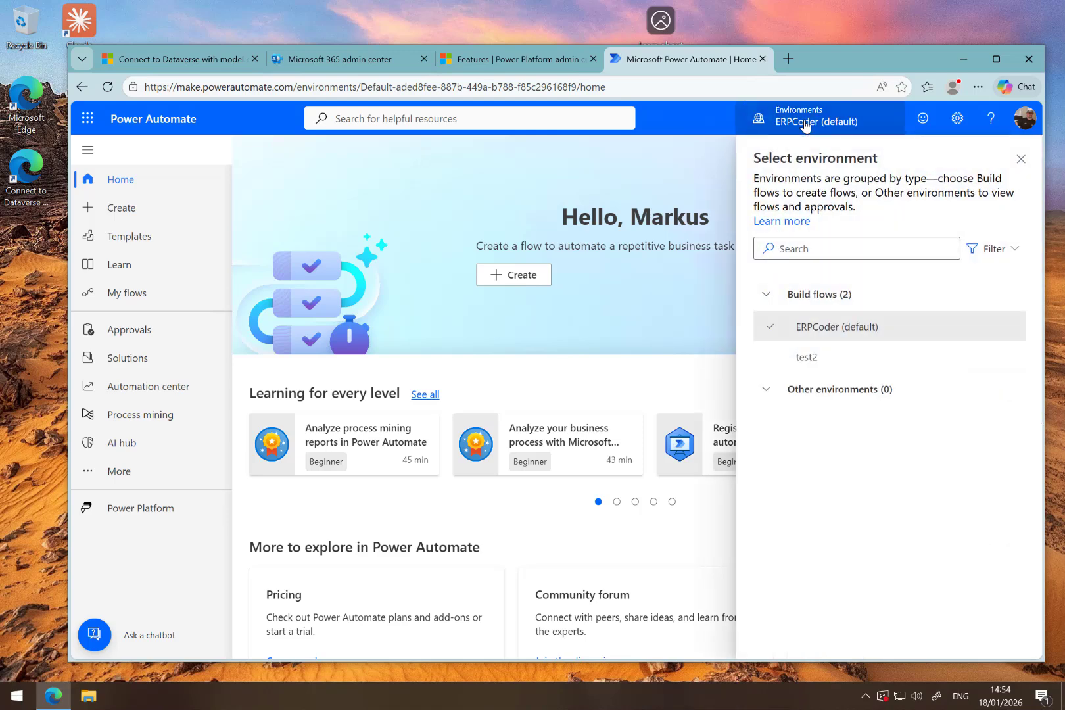
click(800, 364)
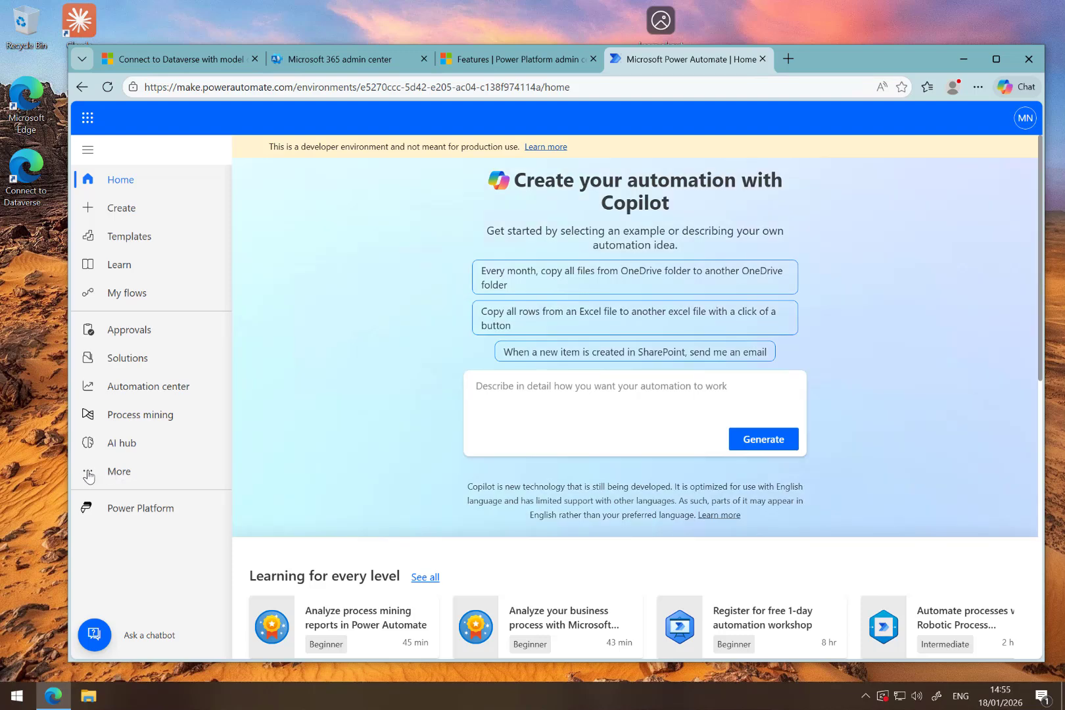
scroll(520, 264, down, 3)
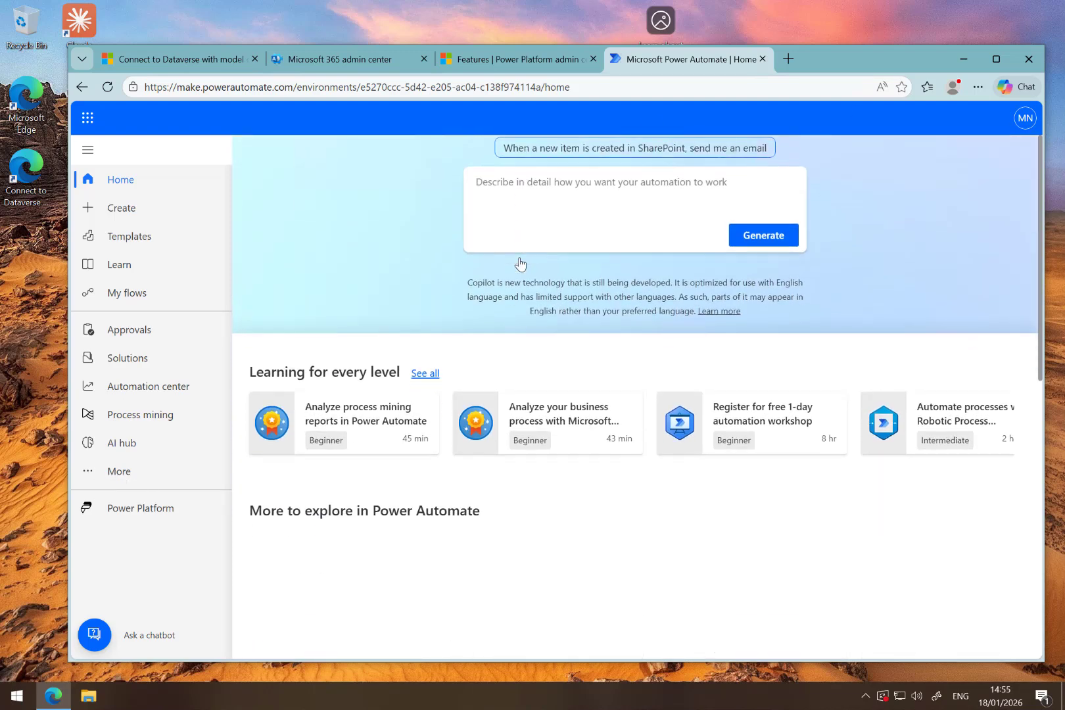
scroll(520, 263, up, 2)
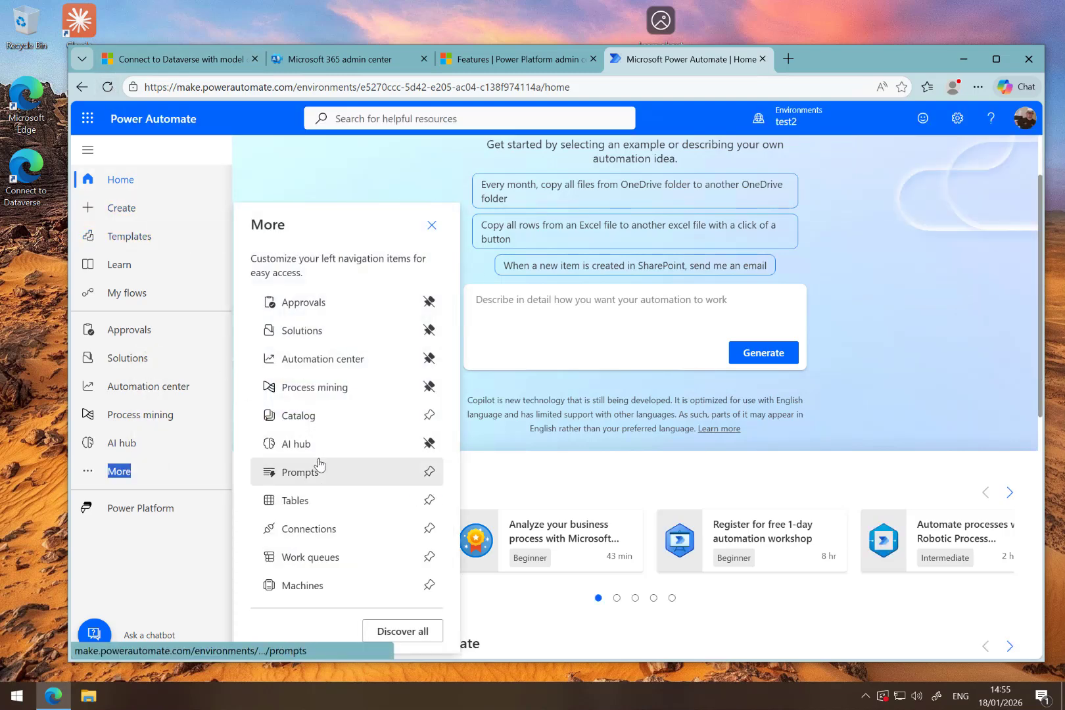
click(304, 530)
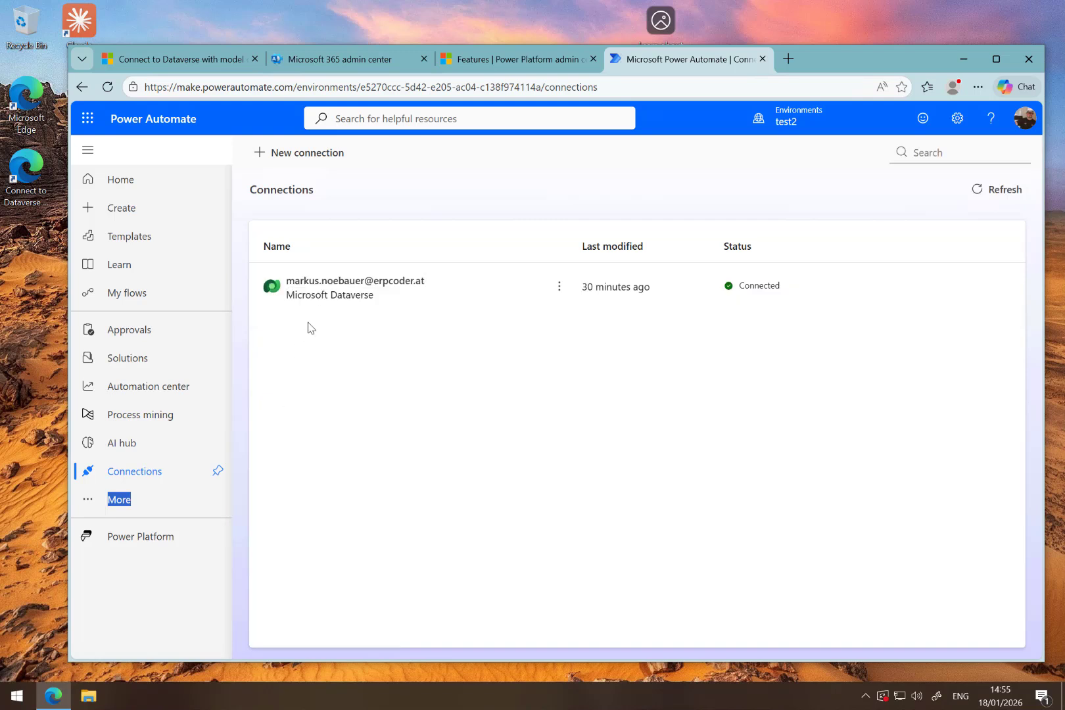
- Search the connectors for "dataverse" and create a Microsoft Dataverse connection with Oauth authentication, allowing access for the signed-in account
click(307, 161)
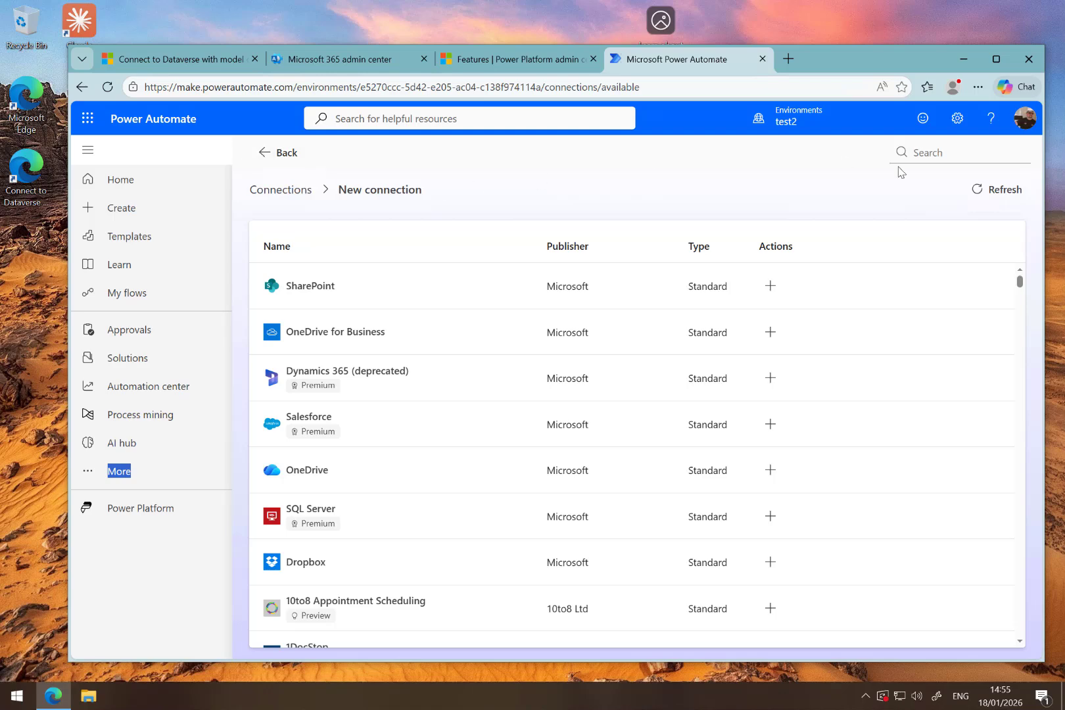
click(933, 154)
text(dataverse)
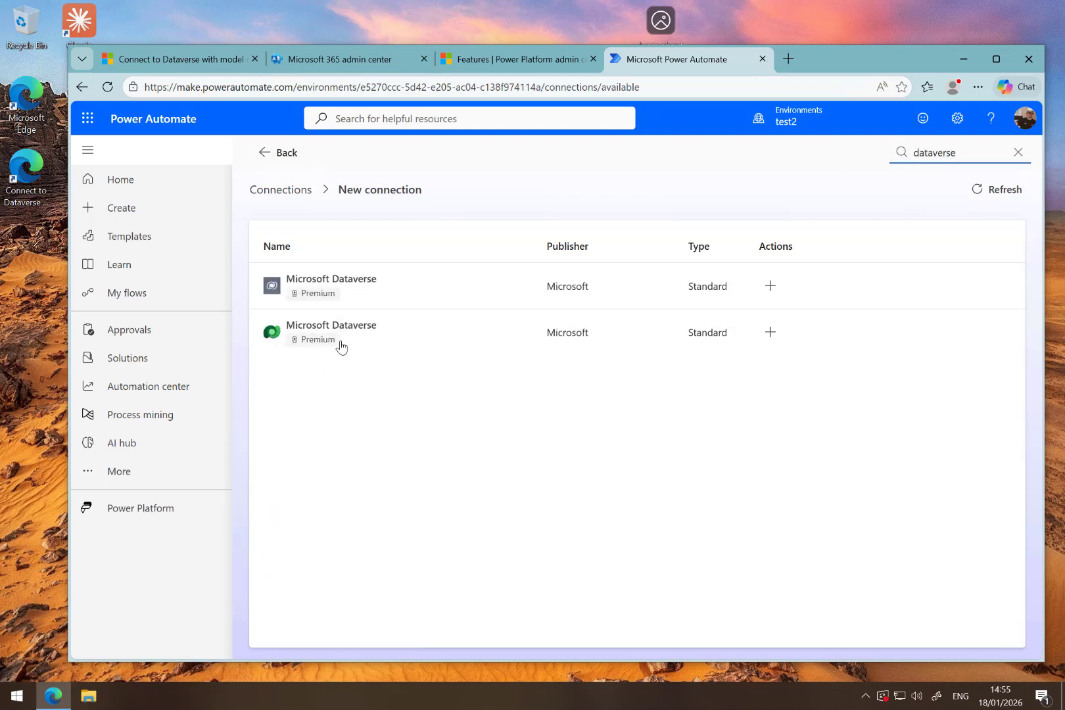
click(362, 329)
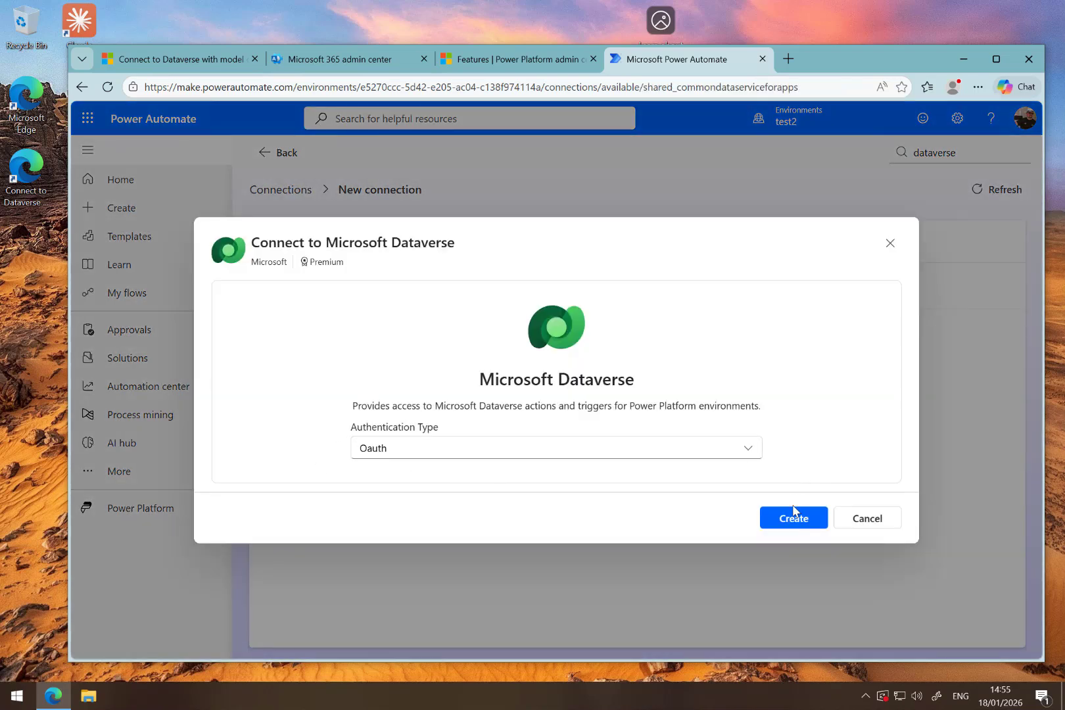
click(794, 519)
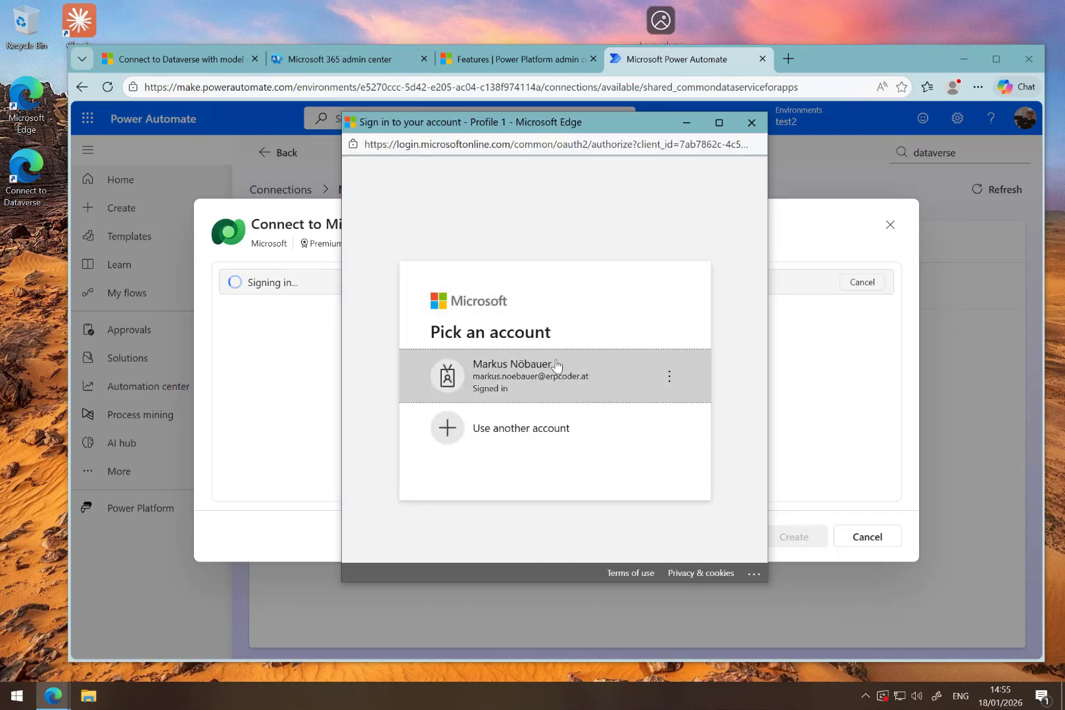
click(684, 364)
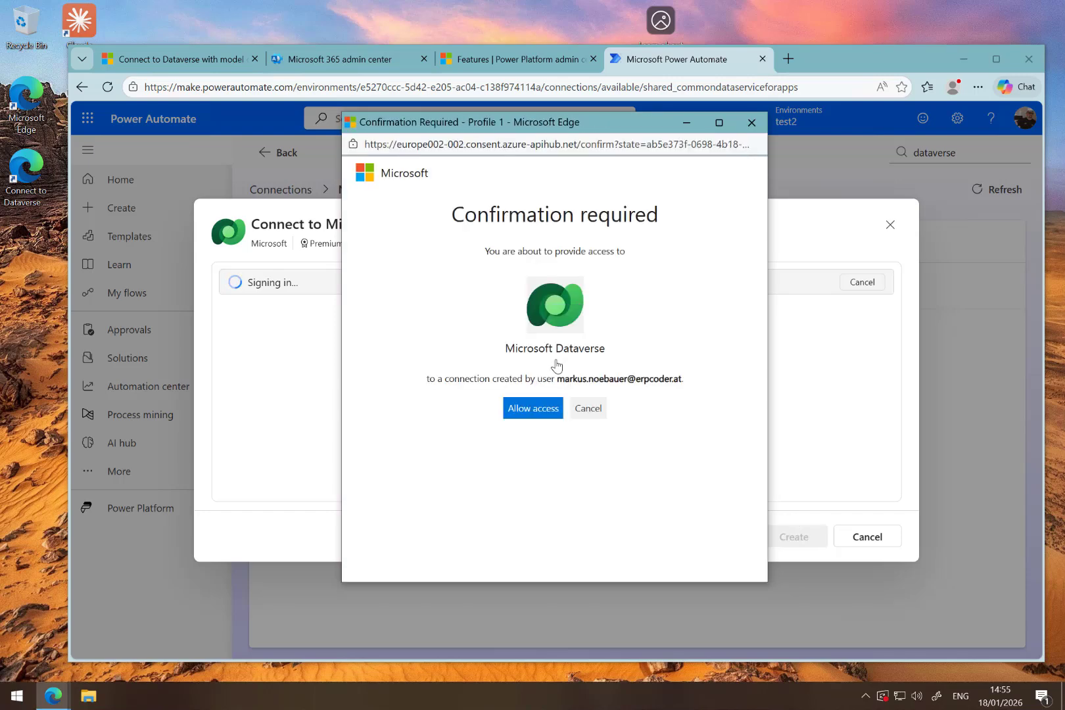
click(534, 409)
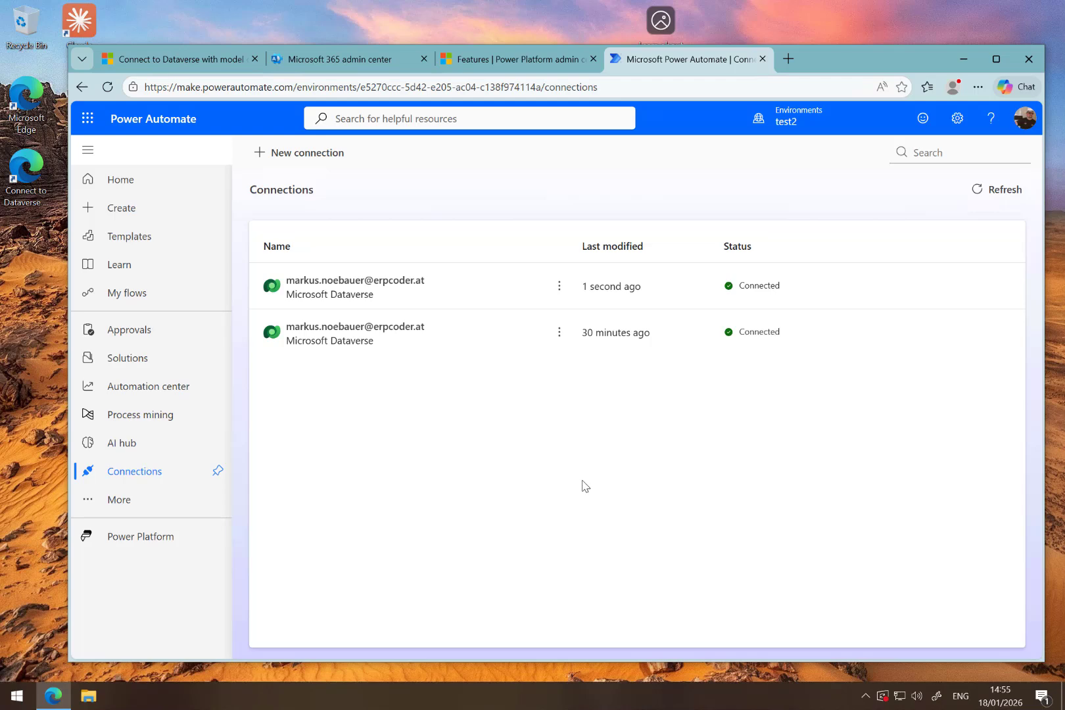
- Open the details of the newly created Microsoft Dataverse connection and start an empty Notepad document
click(341, 283)
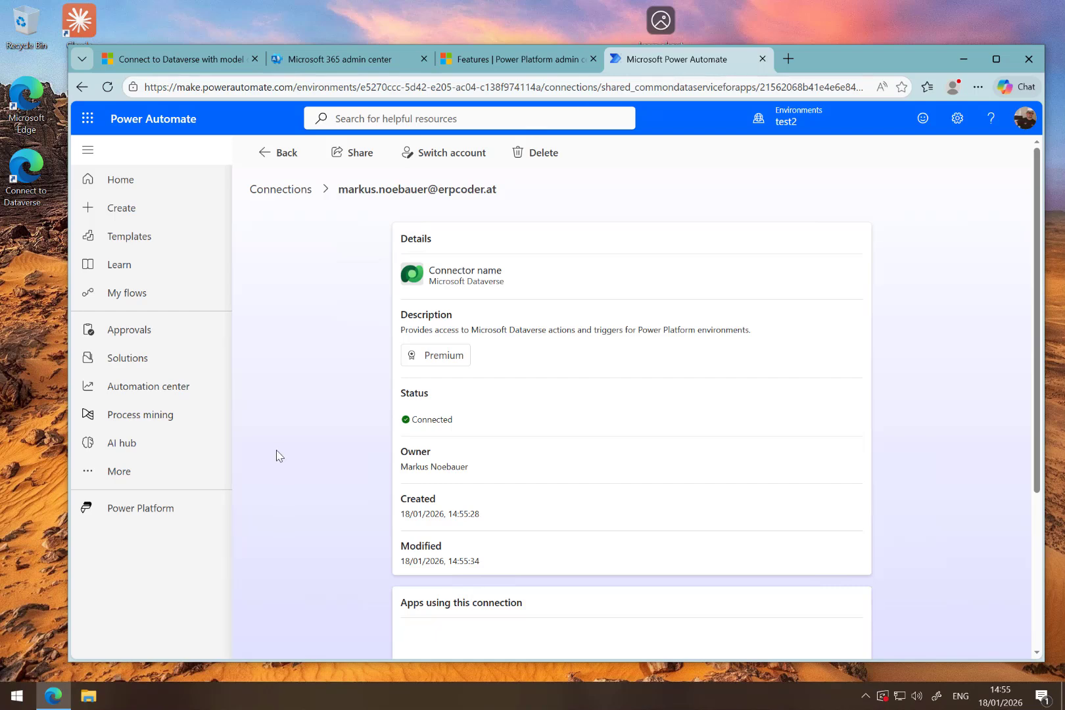
click(17, 696)
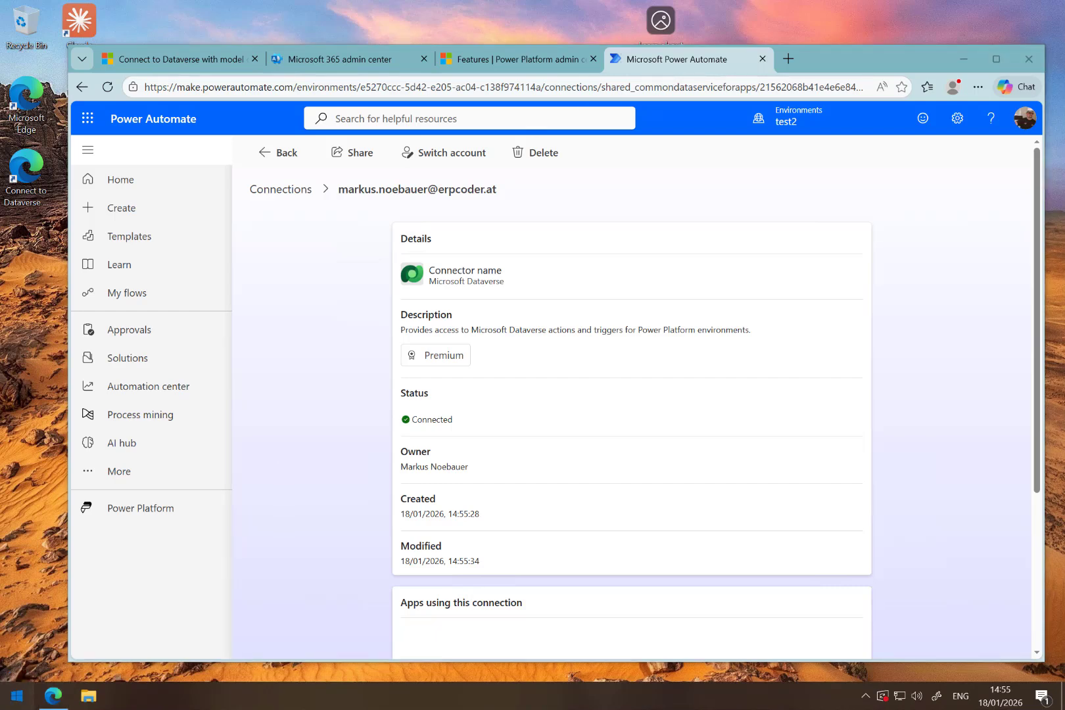
text(te)
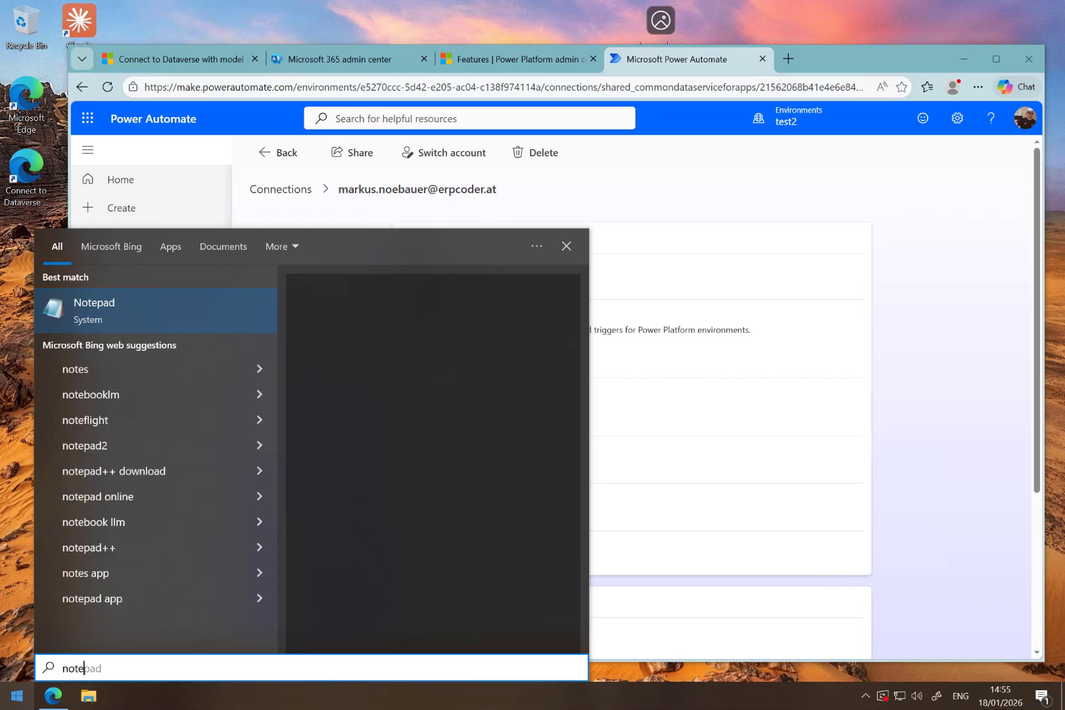
key(Return)
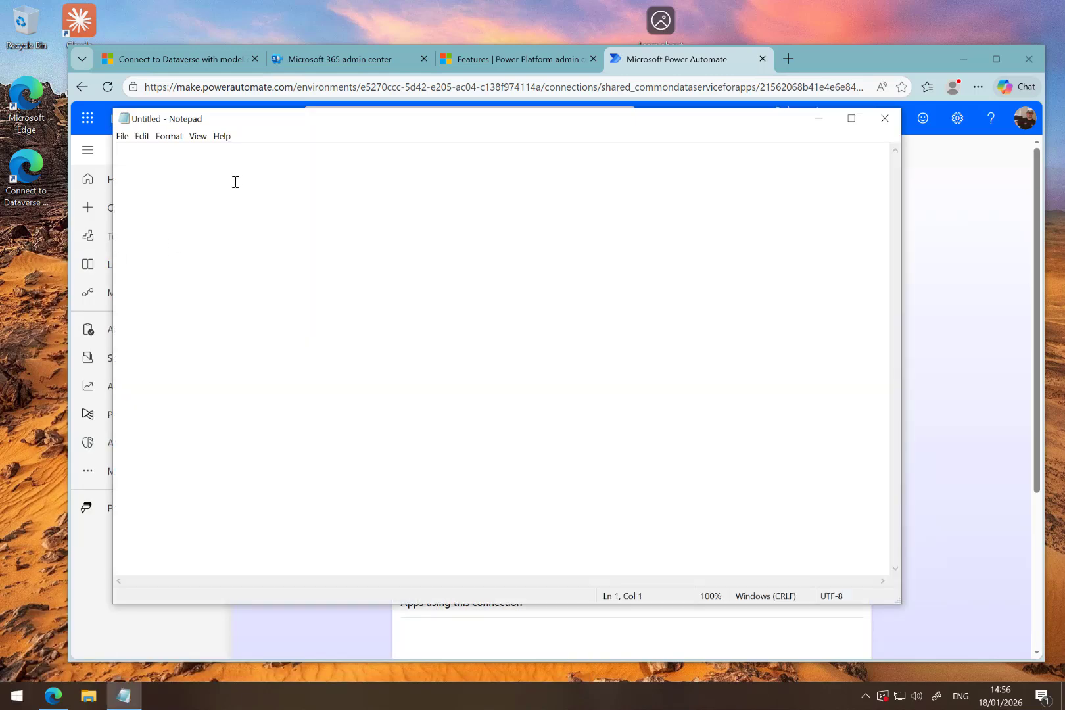
- Copy the sample connection URL from step 5 of the Microsoft Learn article into the empty Notepad document
click(334, 59)
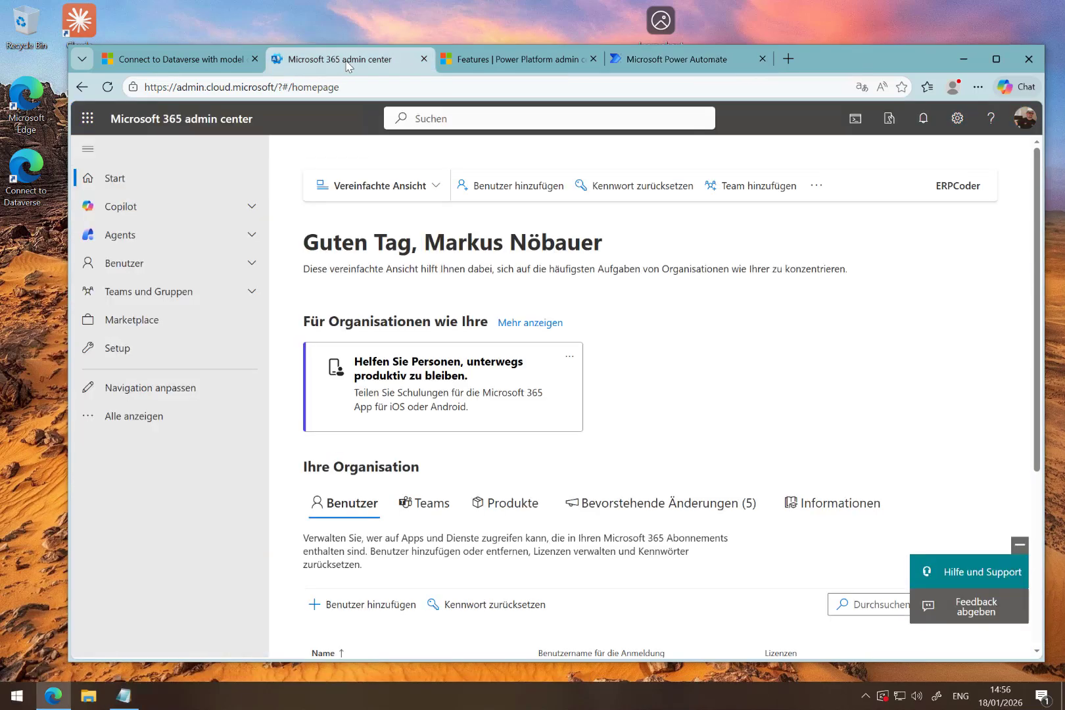
click(486, 56)
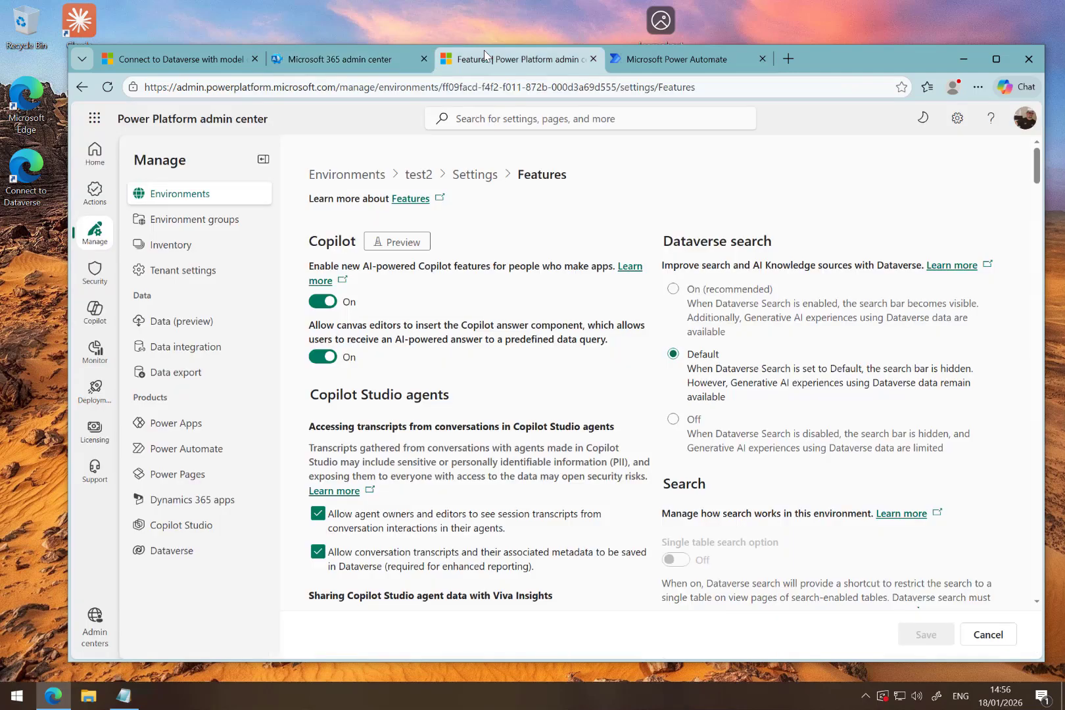
click(165, 59)
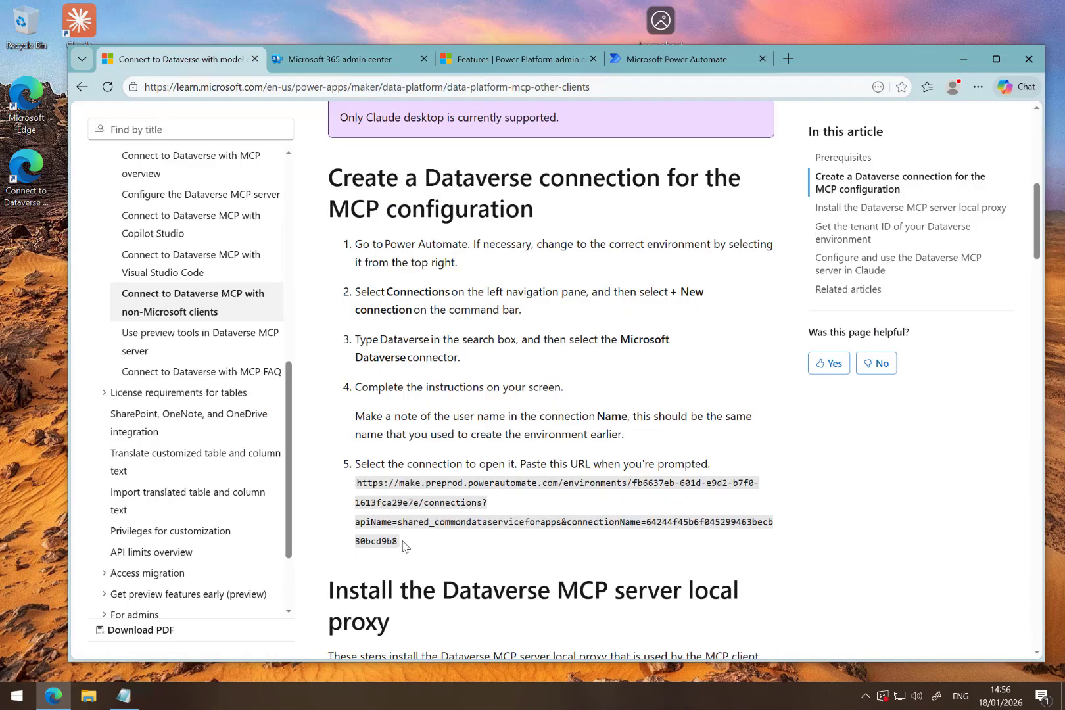
drag(403, 545, 351, 494)
key(ctrl+c)
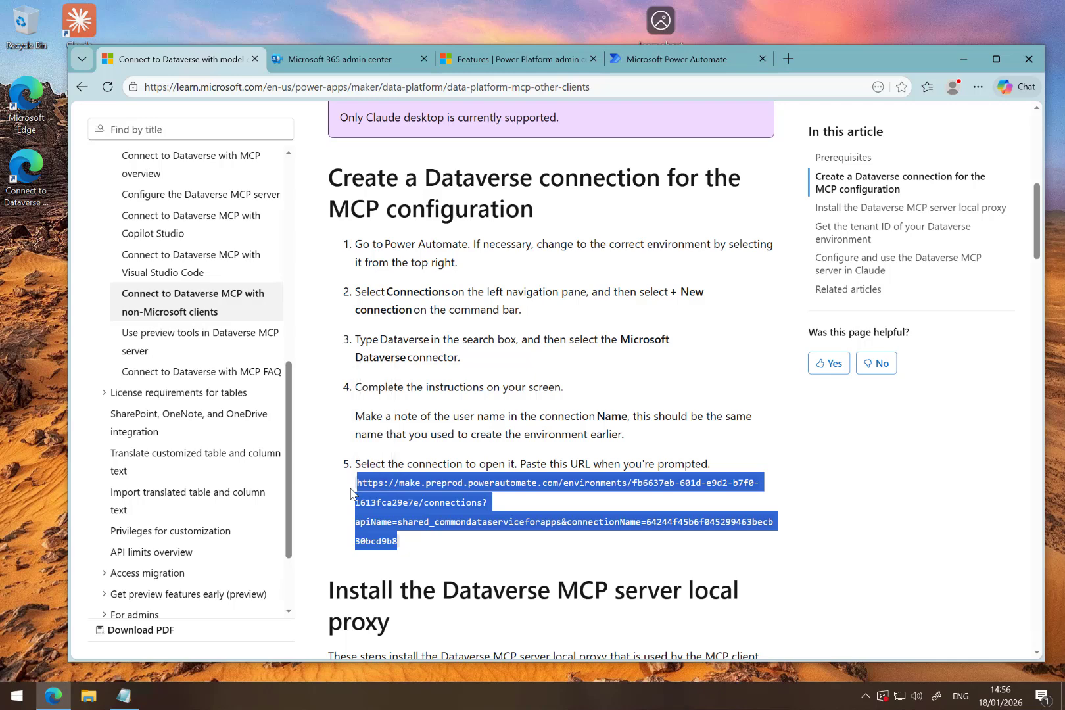
click(124, 695)
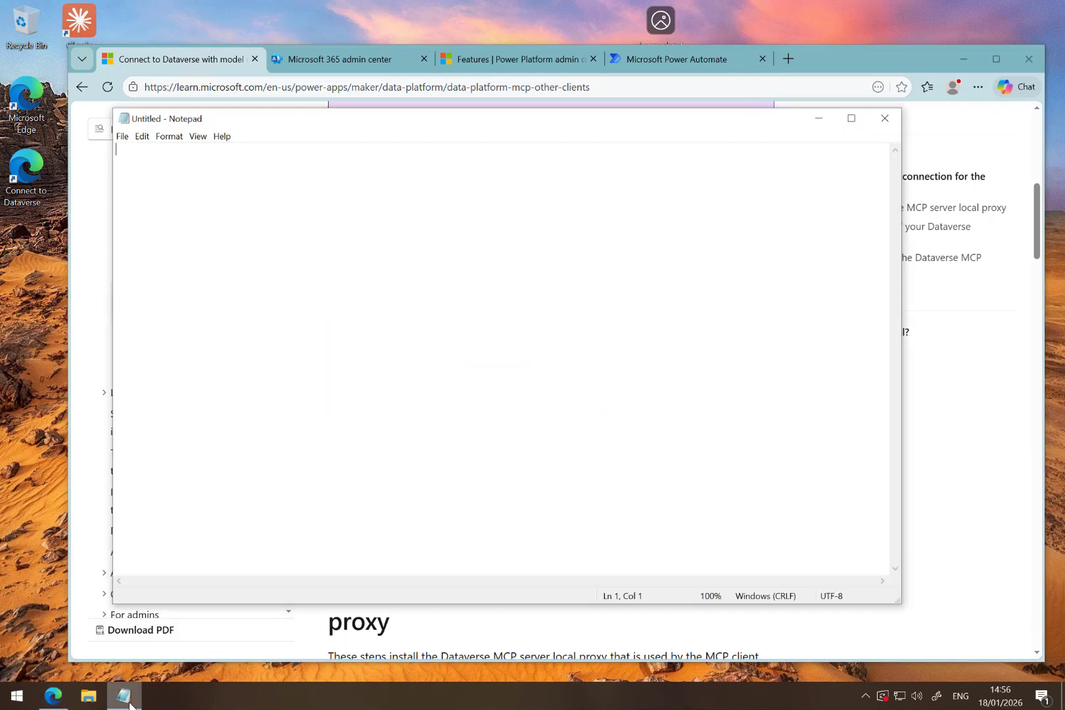
key(ctrl+v)
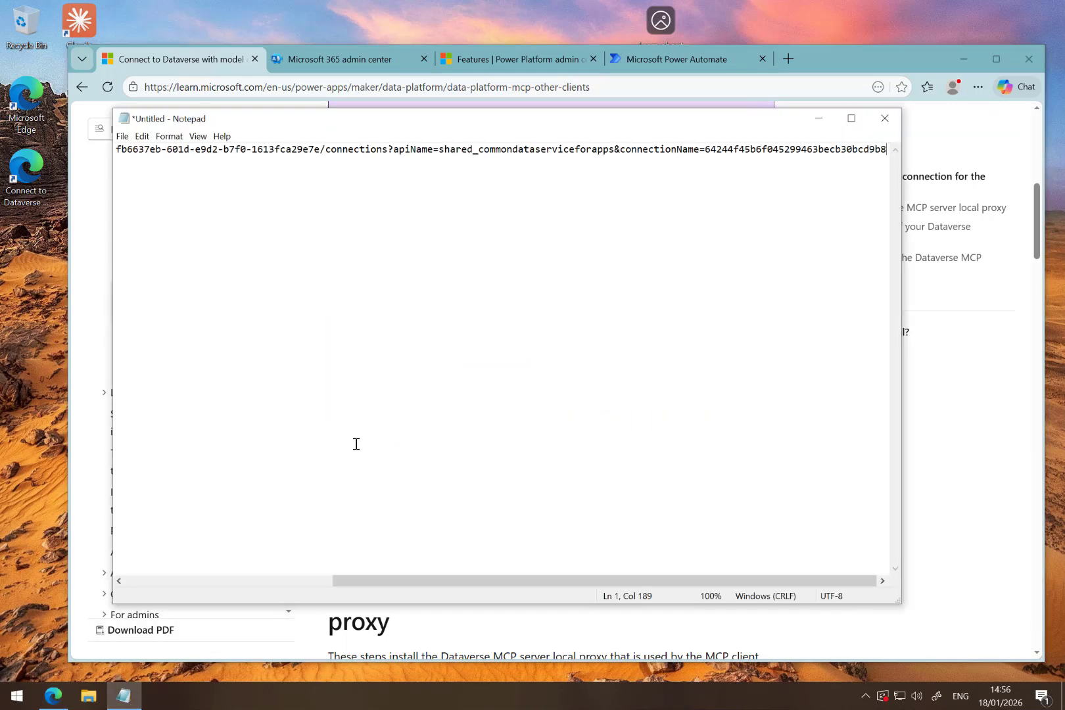
- Copy the Power Automate address of the new Dataverse connection into Notepad, three lines below the sample URL, and minimize Notepad
click(657, 59)
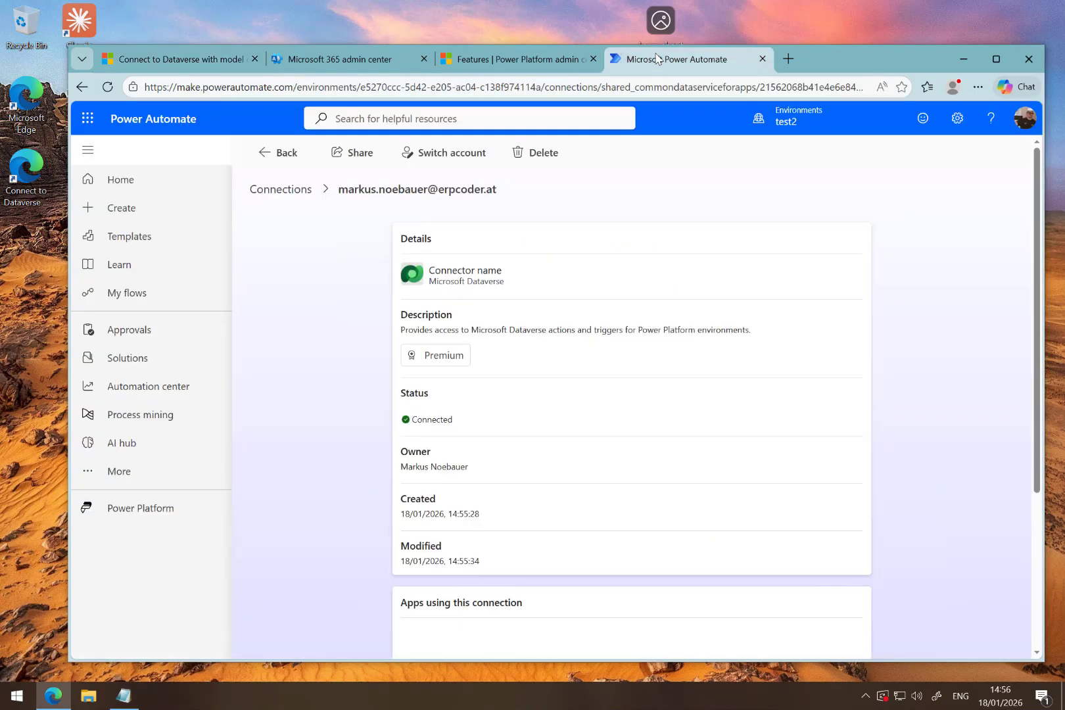
click(665, 86)
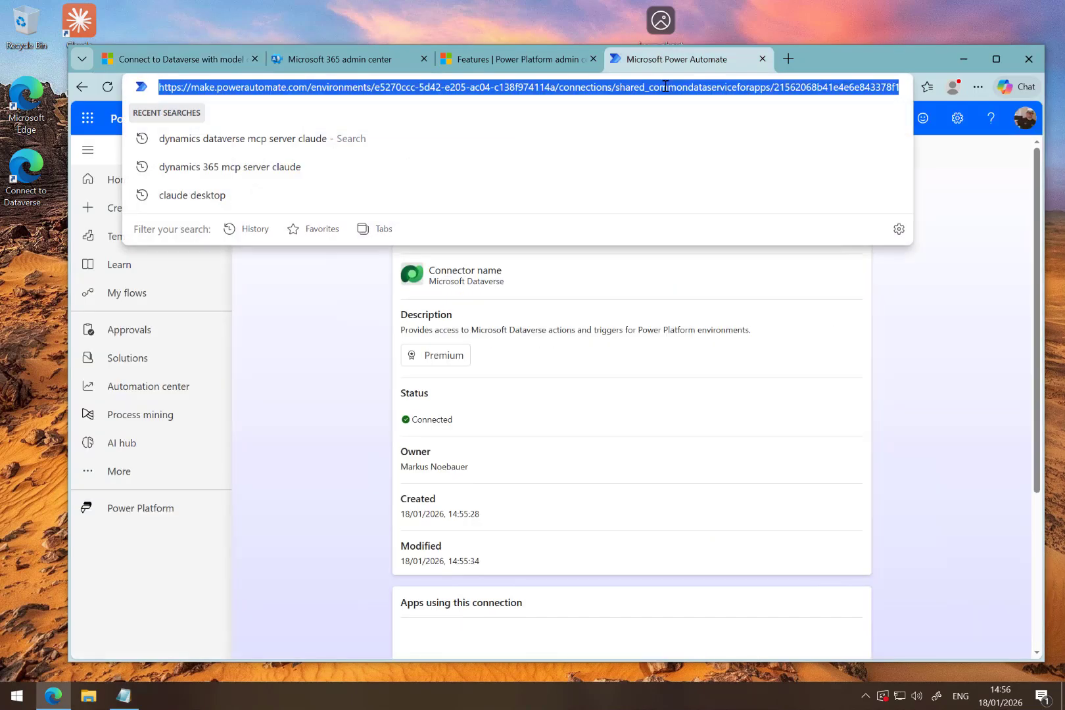
click(123, 696)
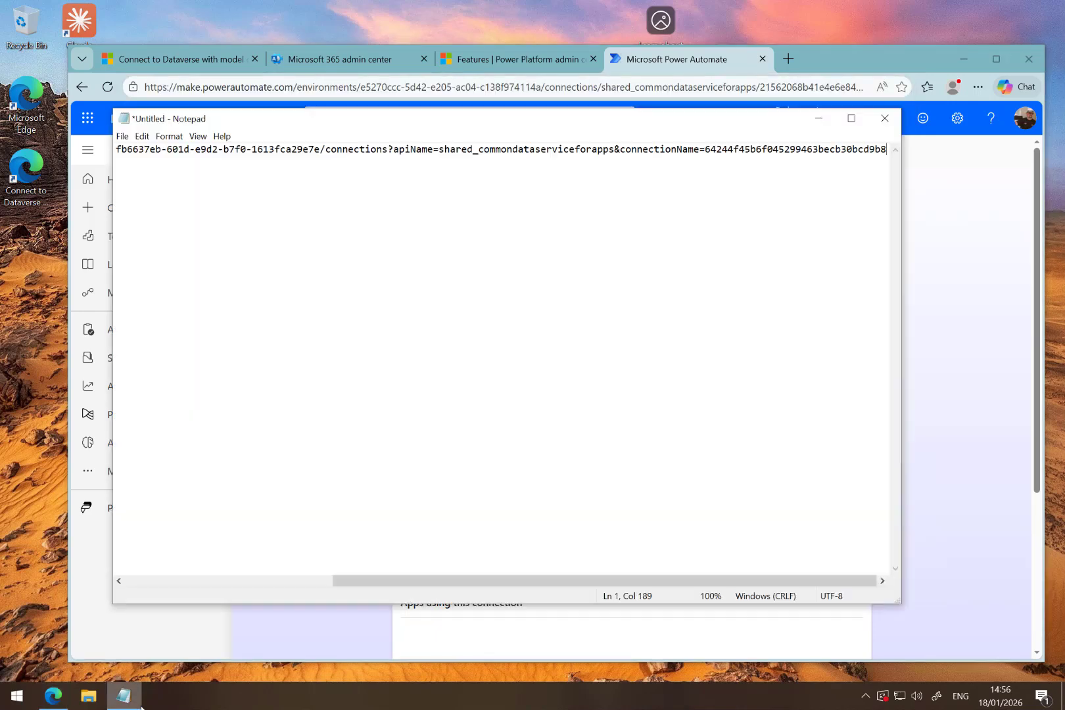
key(Return)
key(Return)
key(Return)
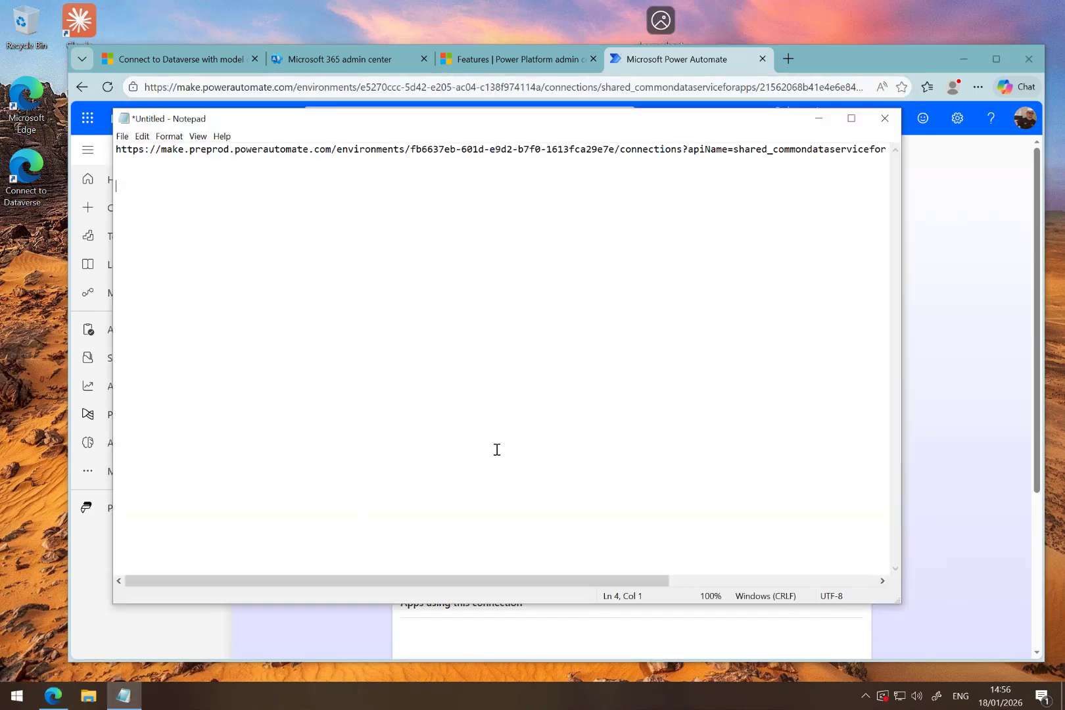
key(ctrl+v)
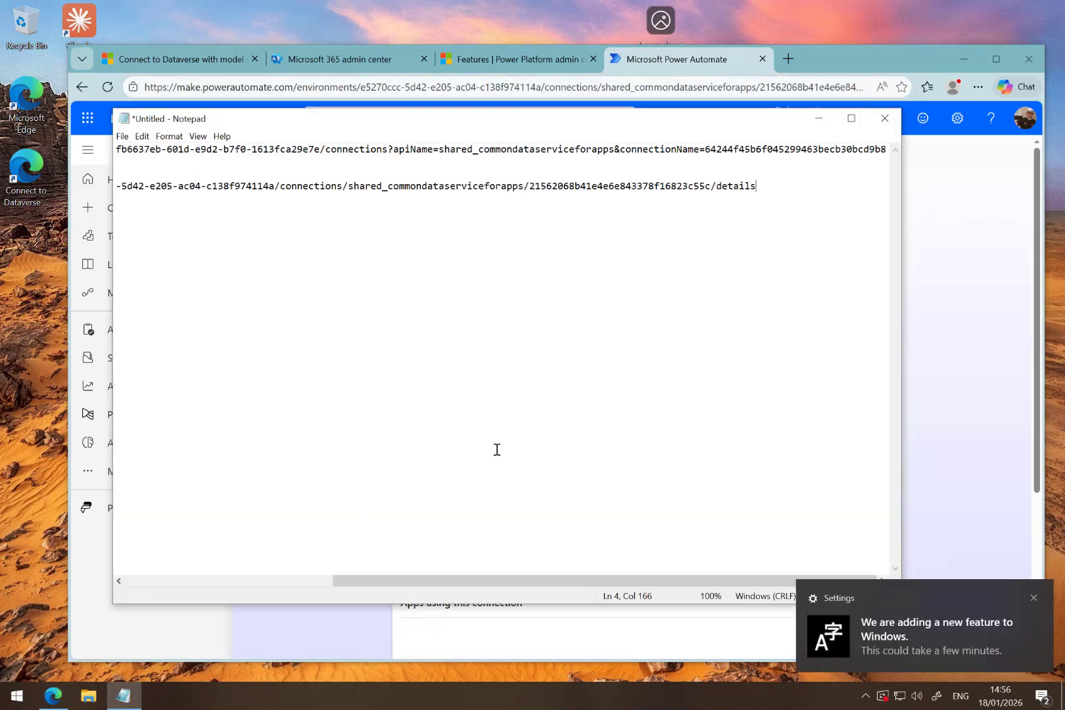
click(1034, 599)
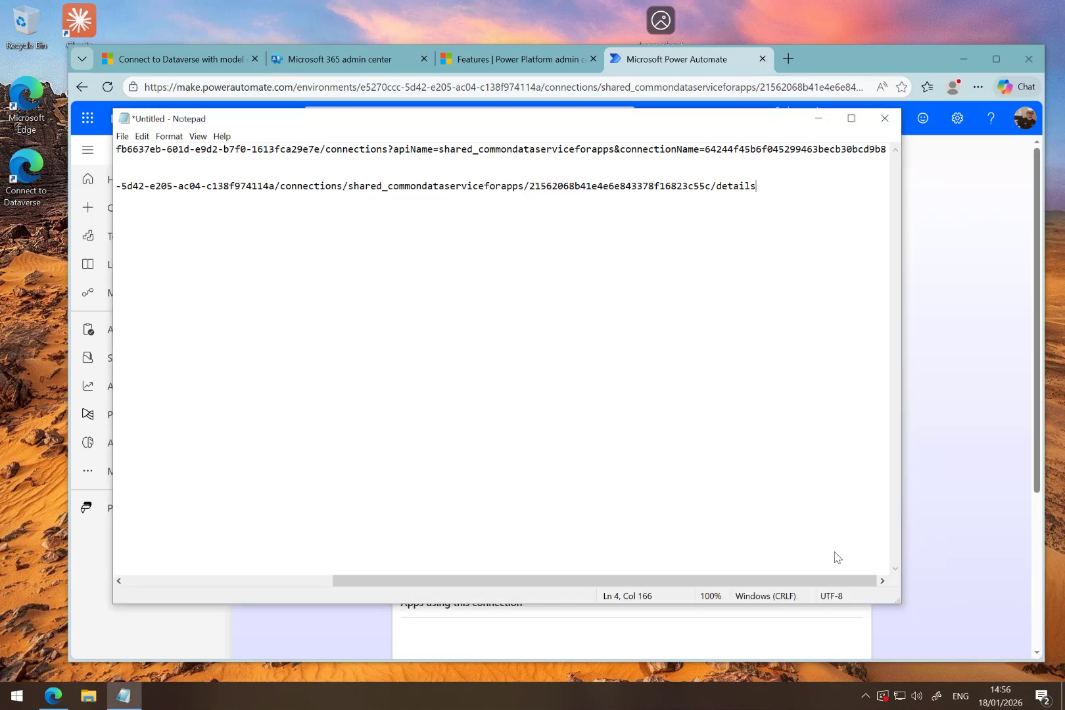
drag(741, 581, 469, 591)
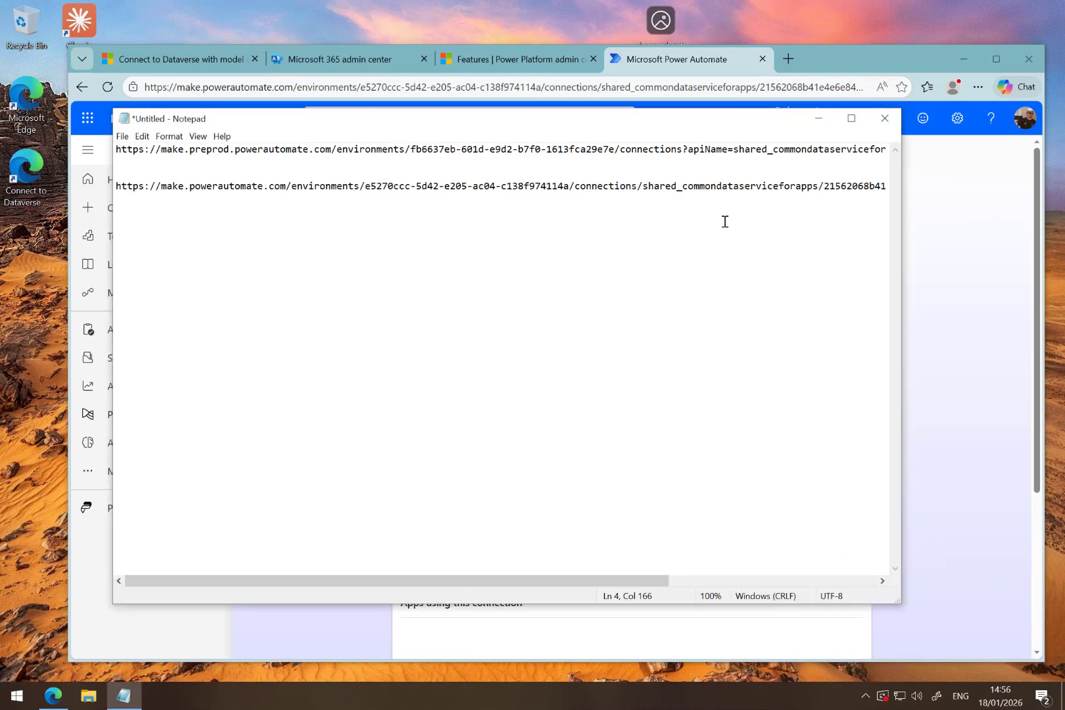
click(819, 118)
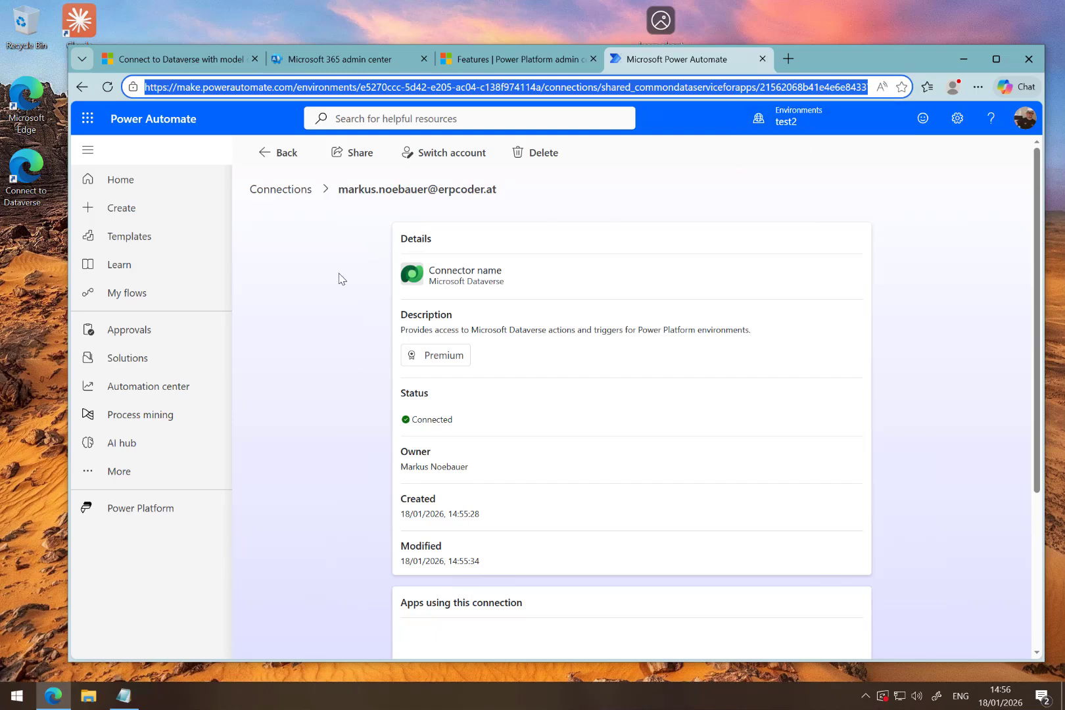
- Go to the article's section on installing the Dataverse MCP server local proxy and open a Command Prompt
click(198, 66)
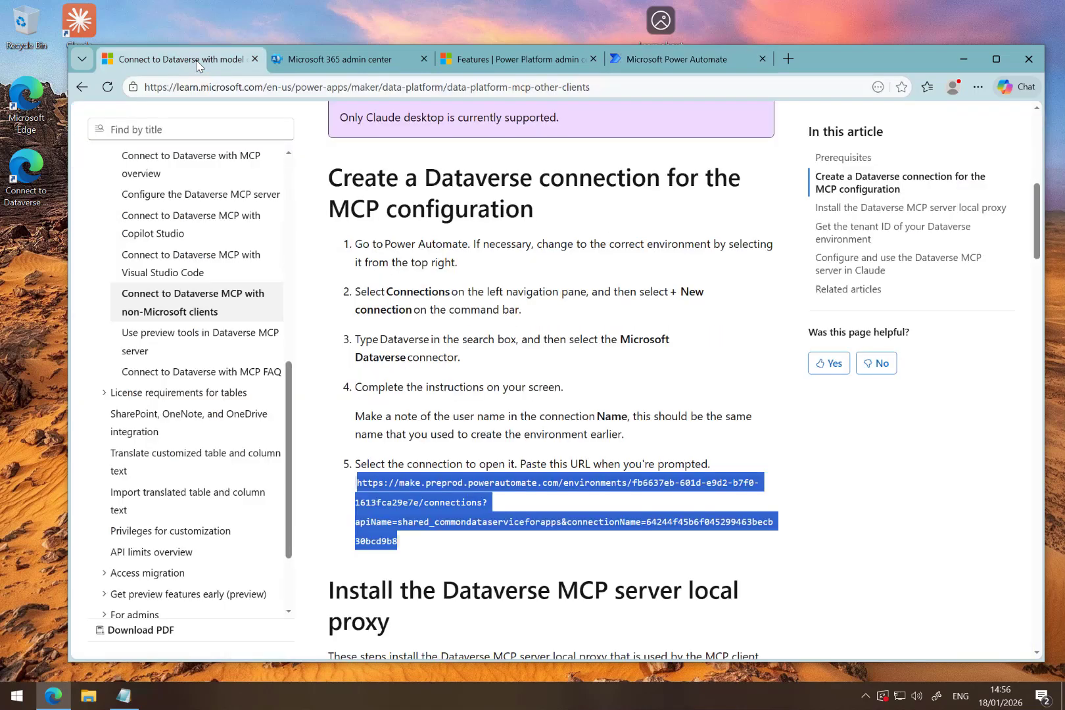
click(490, 342)
scroll(490, 345, down, 2)
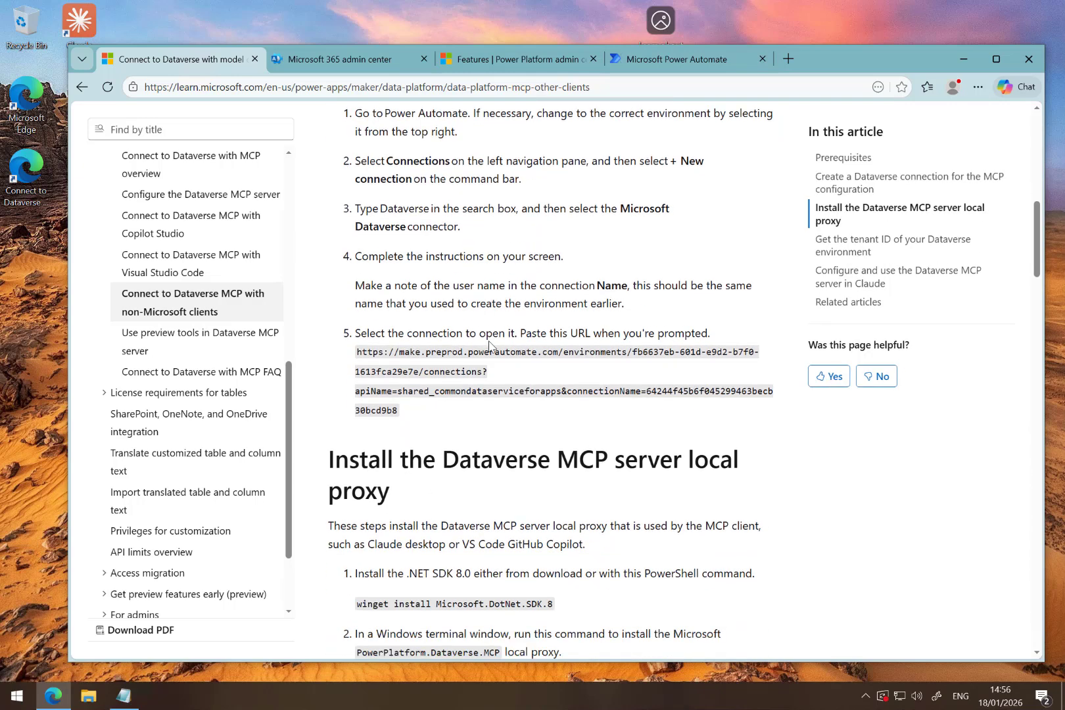
scroll(489, 347, down, 4)
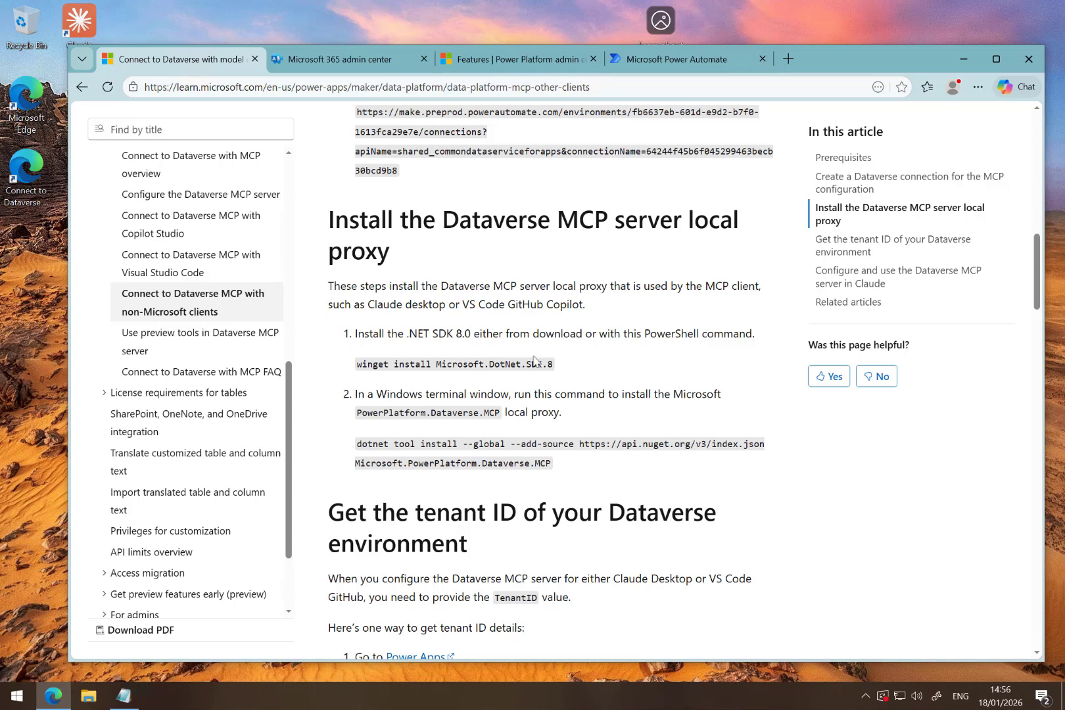
drag(553, 365, 385, 366)
click(569, 370)
click(15, 697)
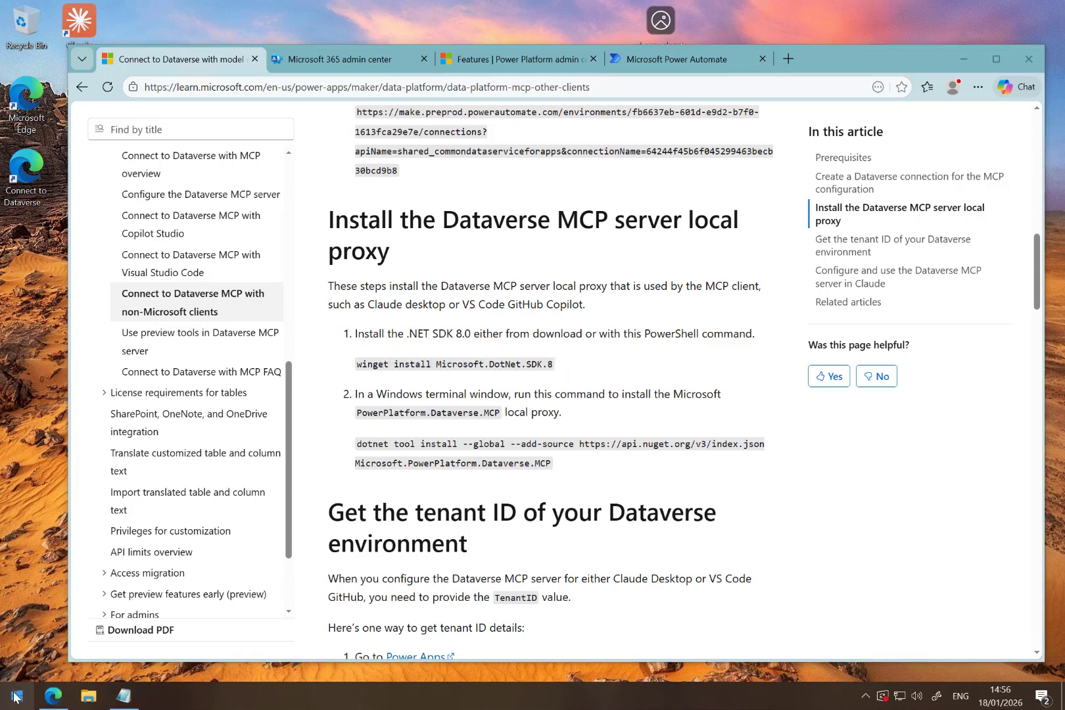
text(cmd)
key(Return)
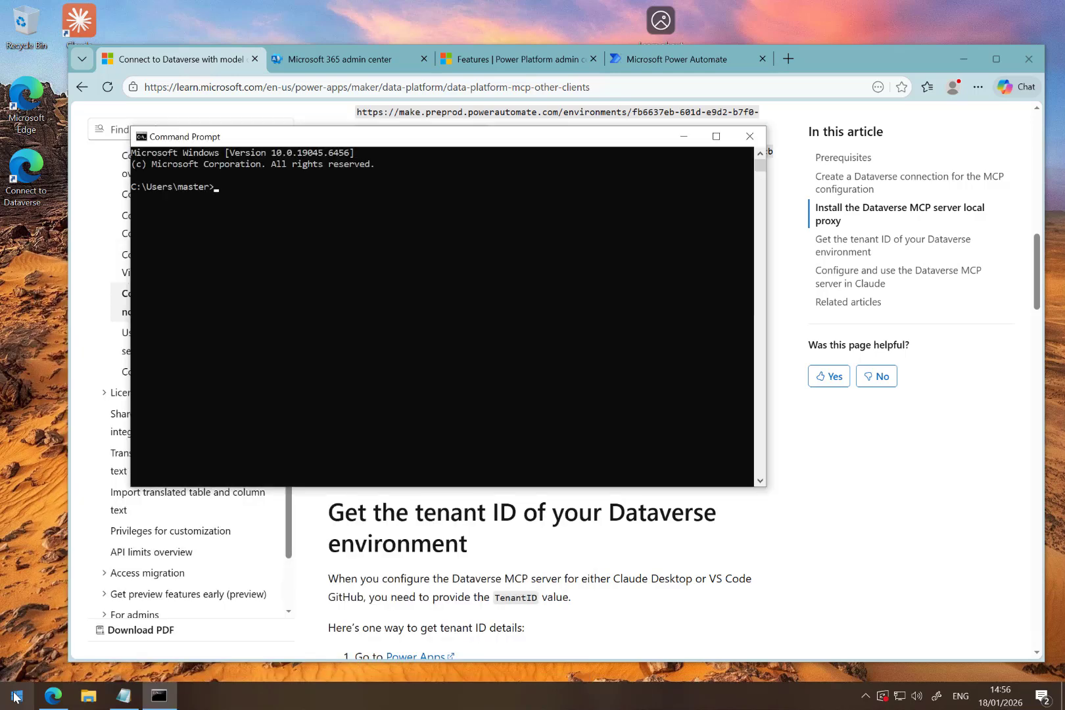
- Run "winget install Microsoft.DotNet.SDK.8" from the article, agree to the source terms and allow the installer to make changes
drag(369, 136, 427, 392)
drag(567, 365, 358, 366)
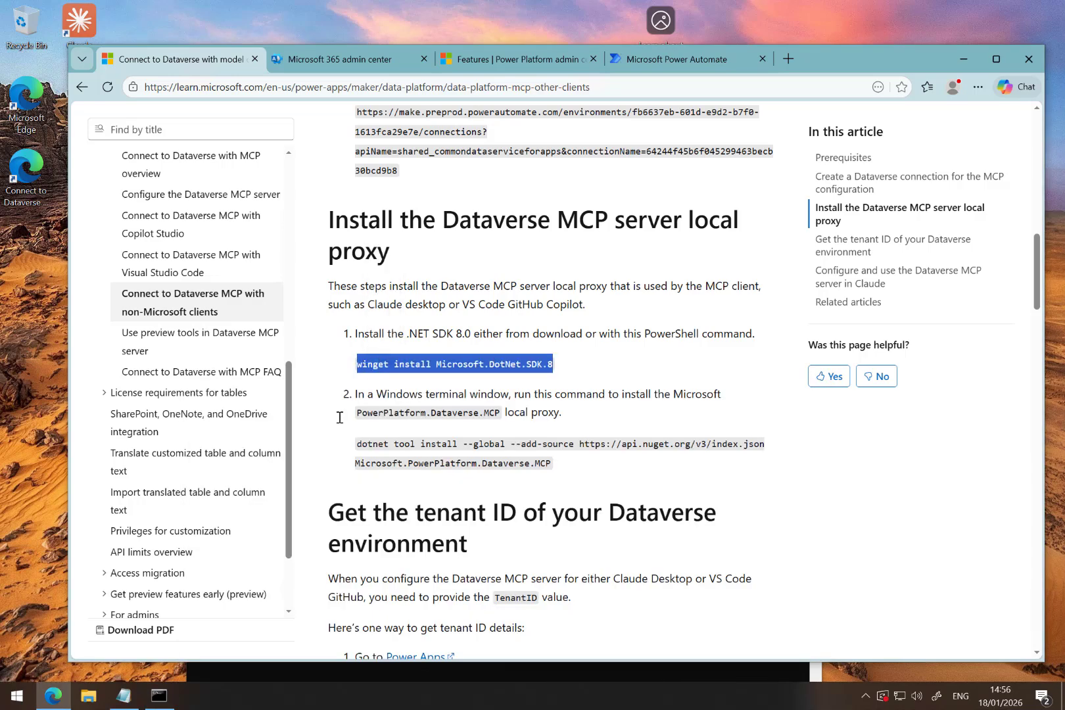
click(268, 670)
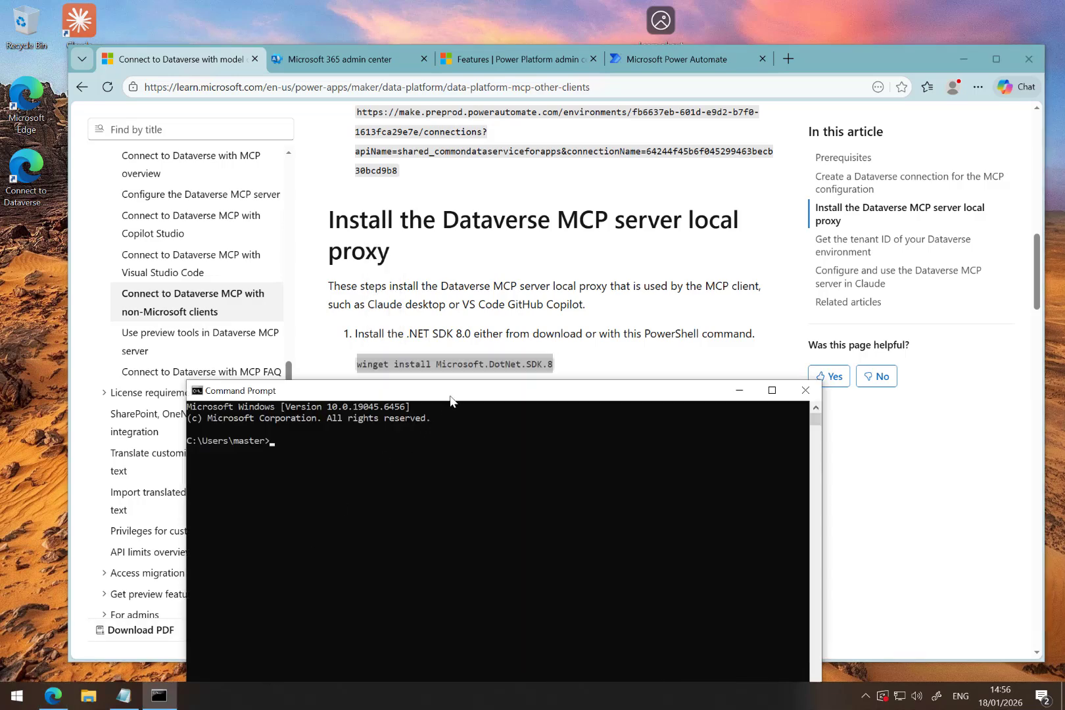
drag(451, 394, 463, 323)
text(winget install Microsoft.DotNet.SDK.8)
key(Return)
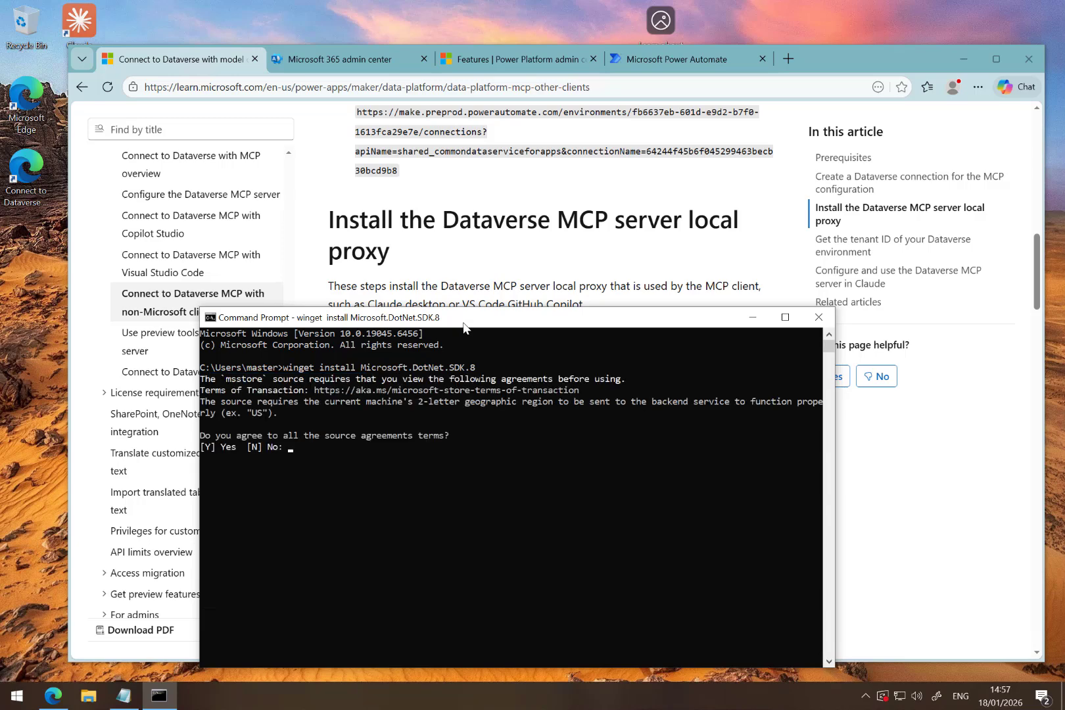
text(y)
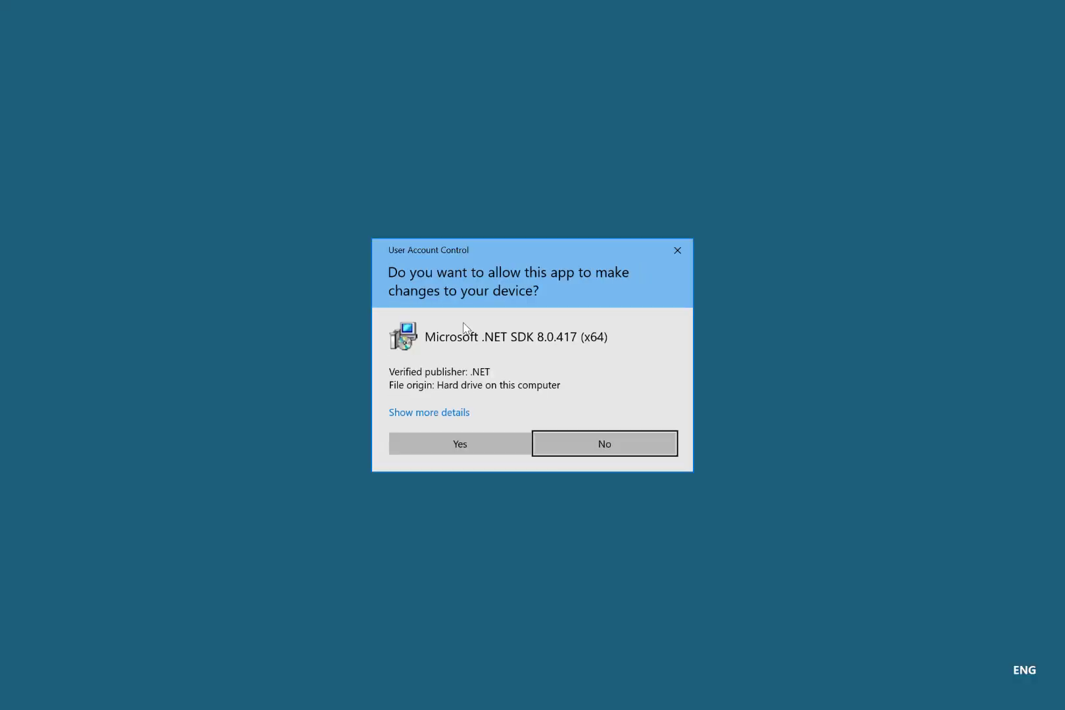
click(457, 452)
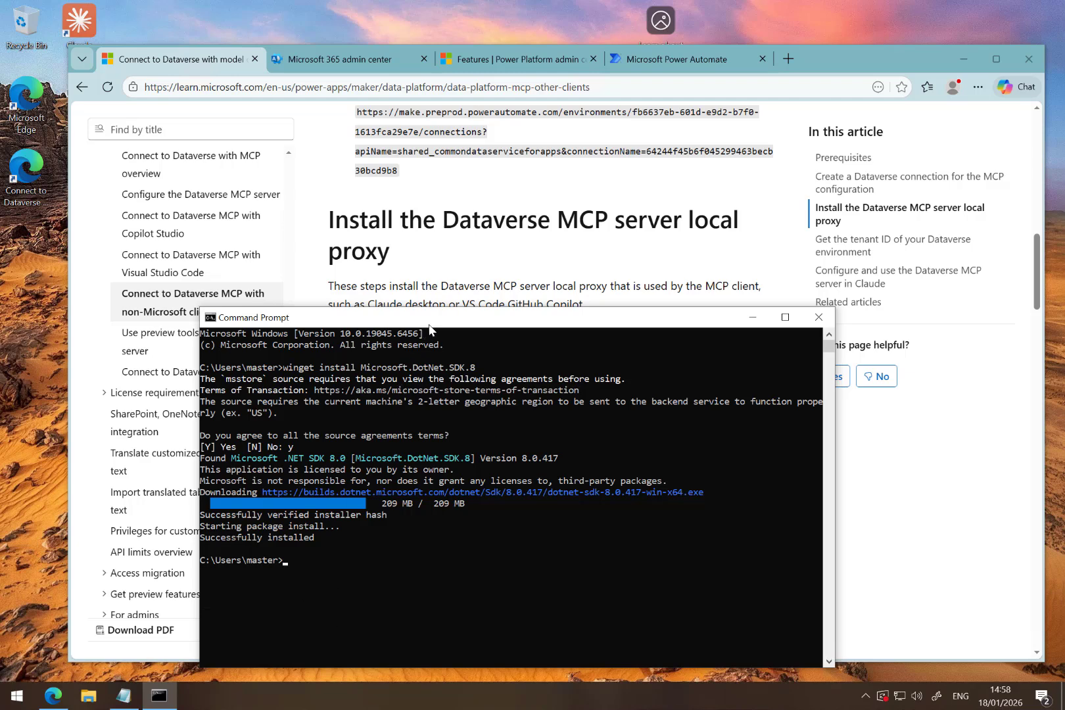
- Run "dotnet" in the same Command Prompt to check the SDK installation, and close that window
drag(430, 325, 430, 335)
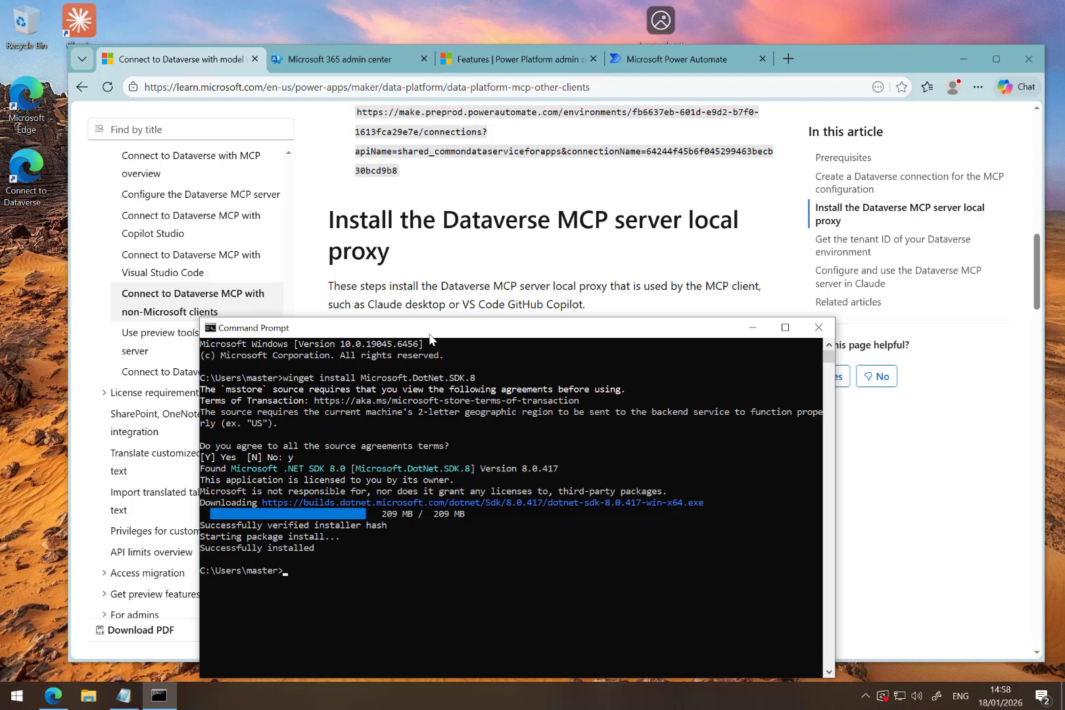
drag(439, 340, 468, 291)
text(dotnet)
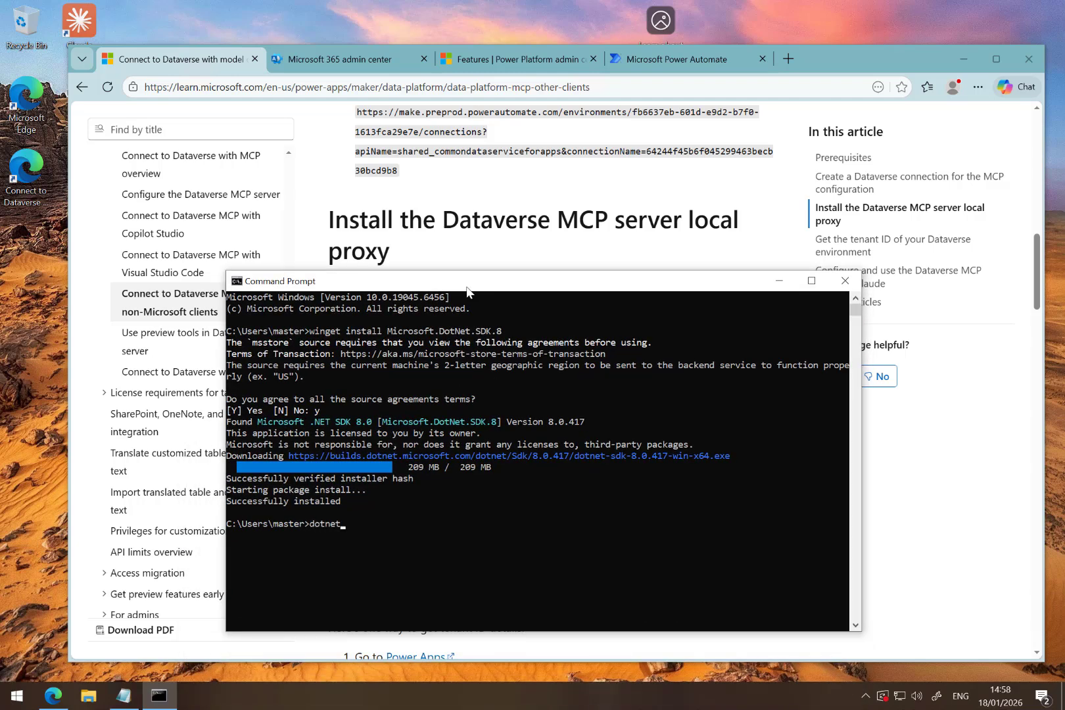
key(Return)
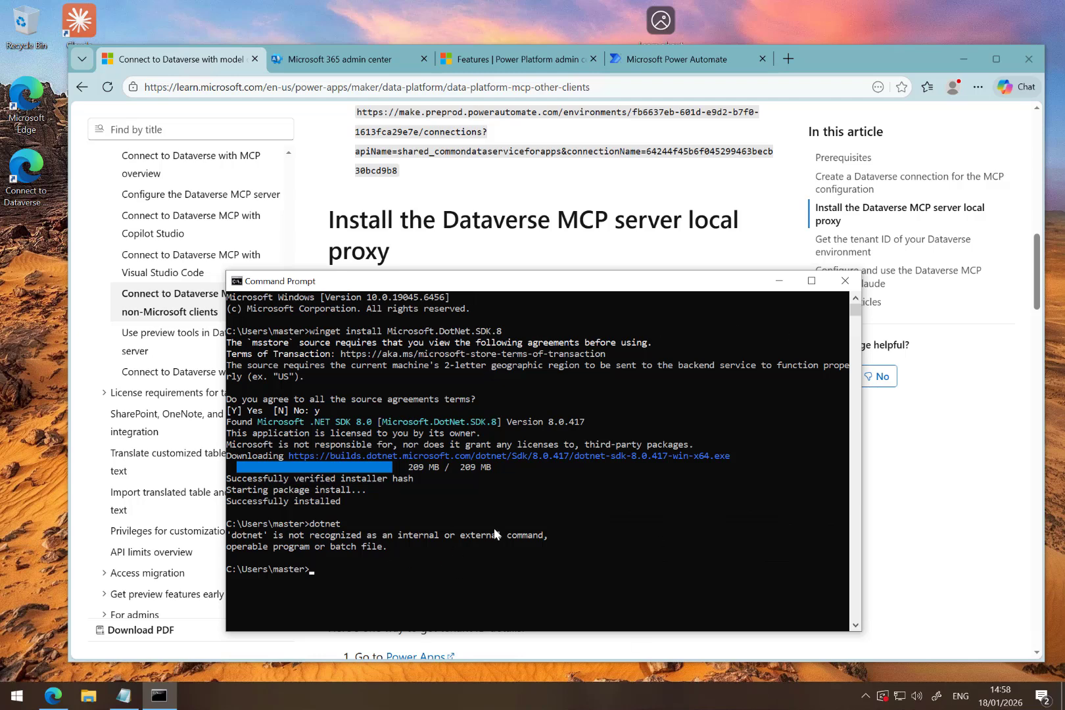
click(845, 281)
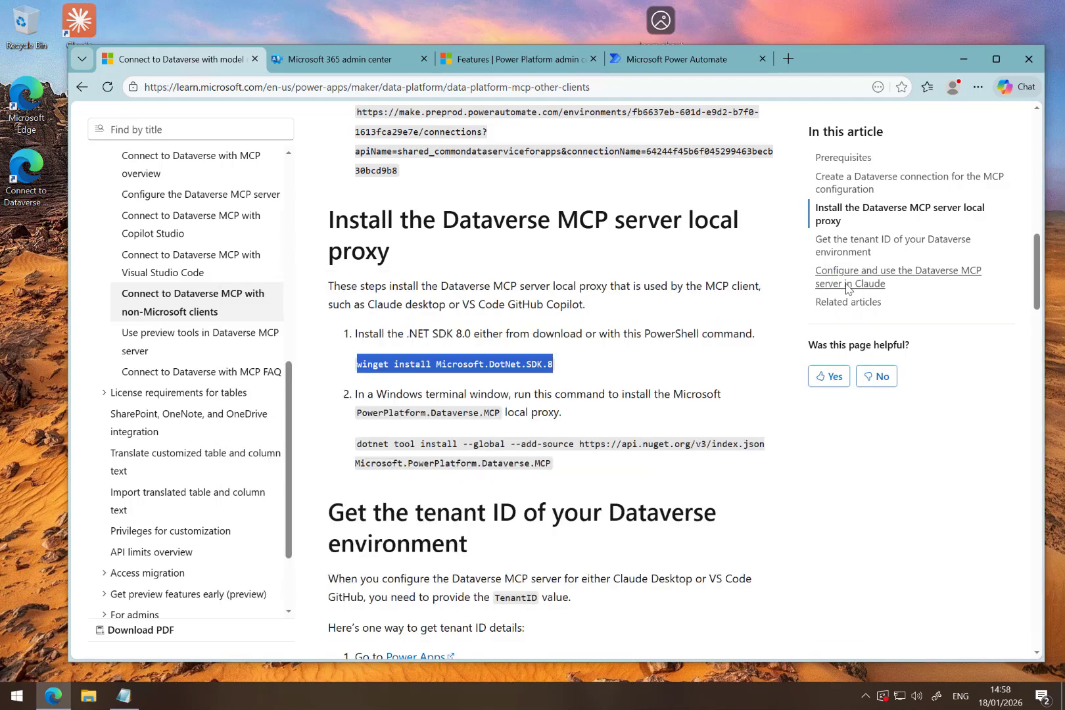
- Open a new Command Prompt and run "dotnet" in it
key(super)
text(cmd)
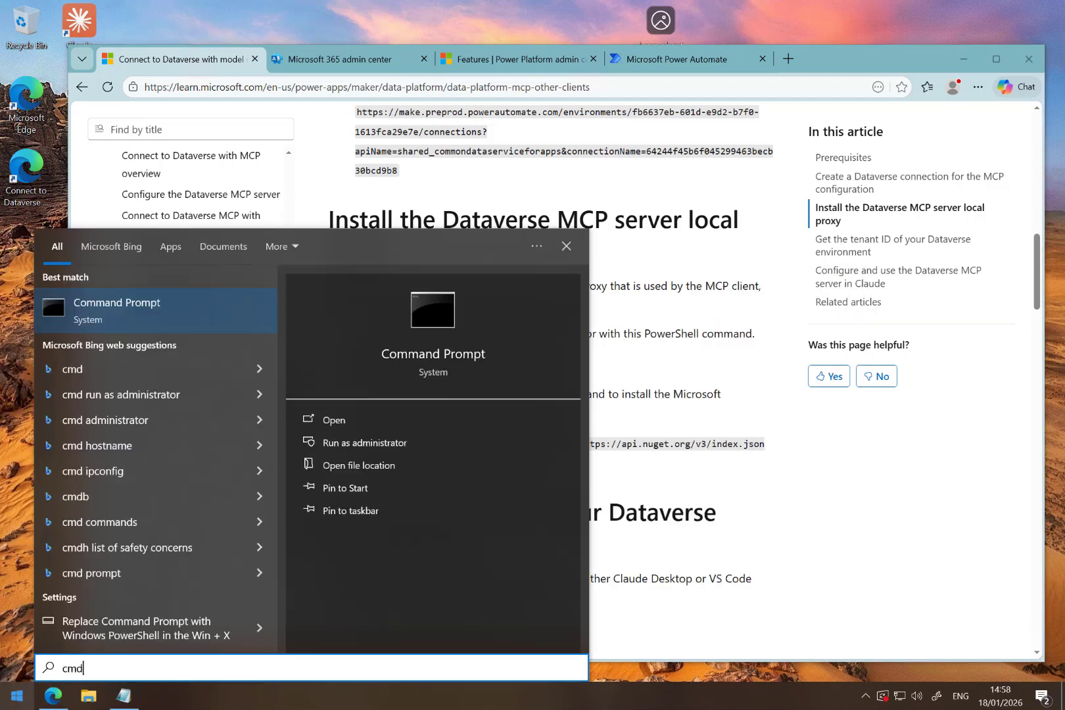
key(Return)
text(dotnet)
key(Return)
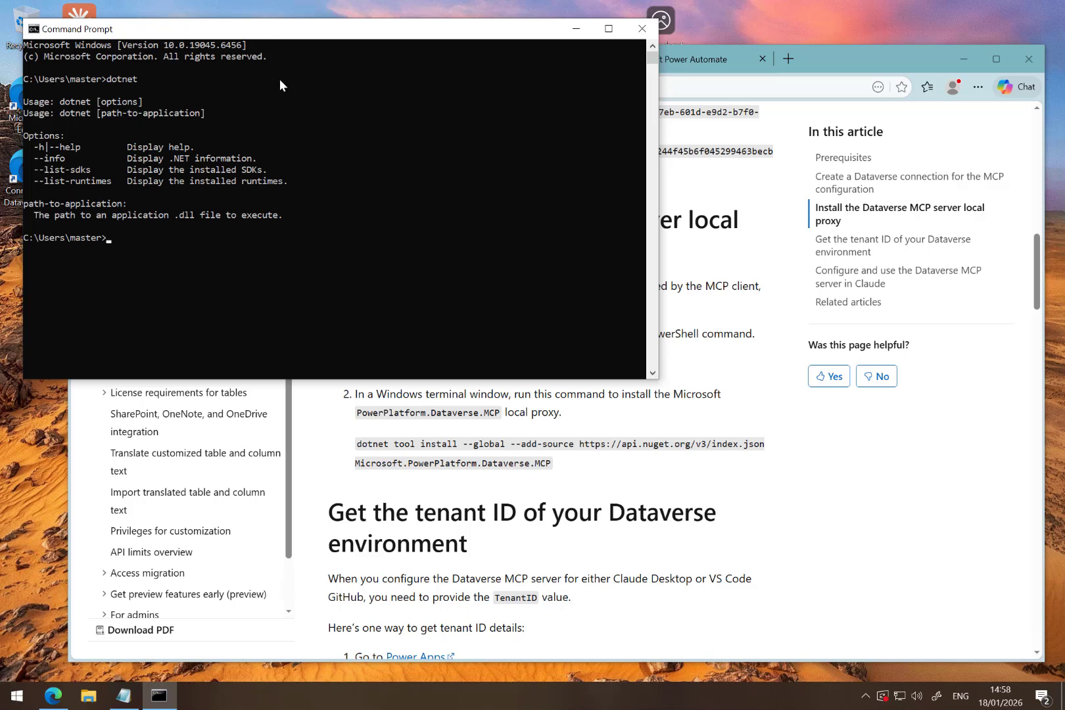
click(407, 438)
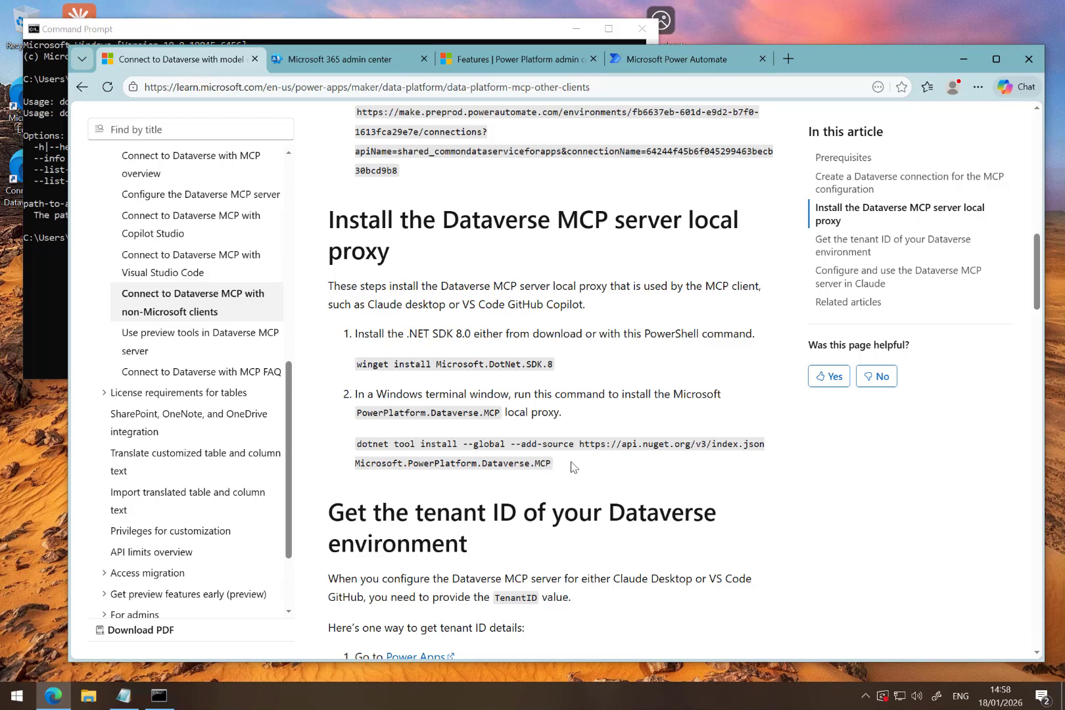
drag(553, 463, 359, 448)
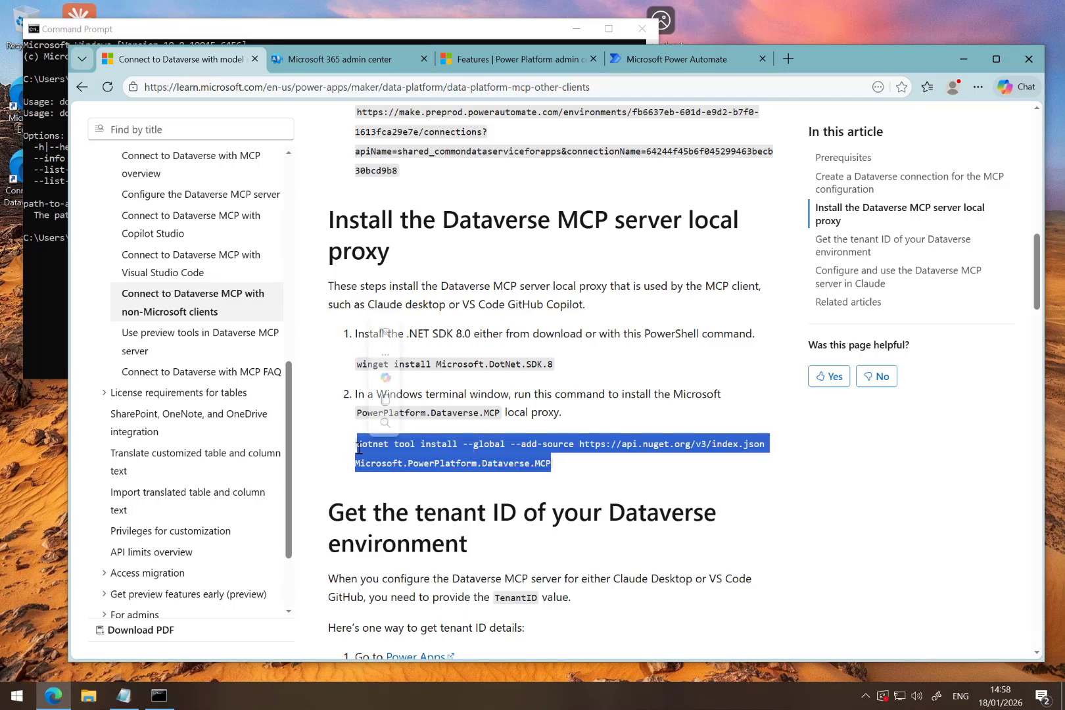
key(ctrl+c)
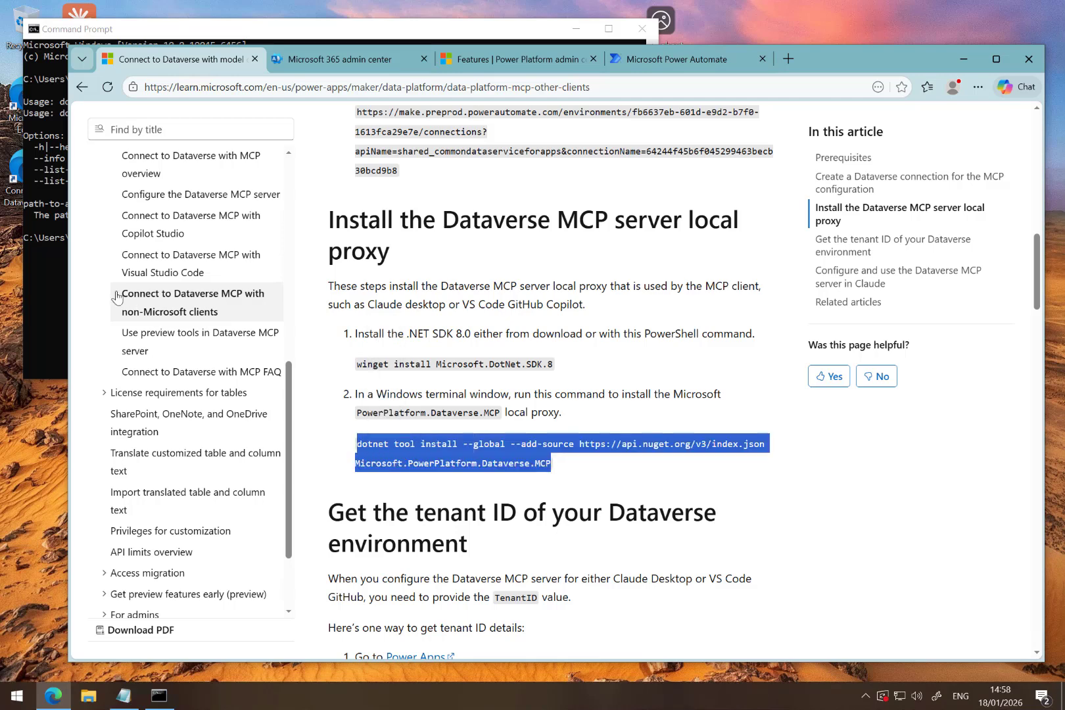
click(60, 288)
key(ctrl+v)
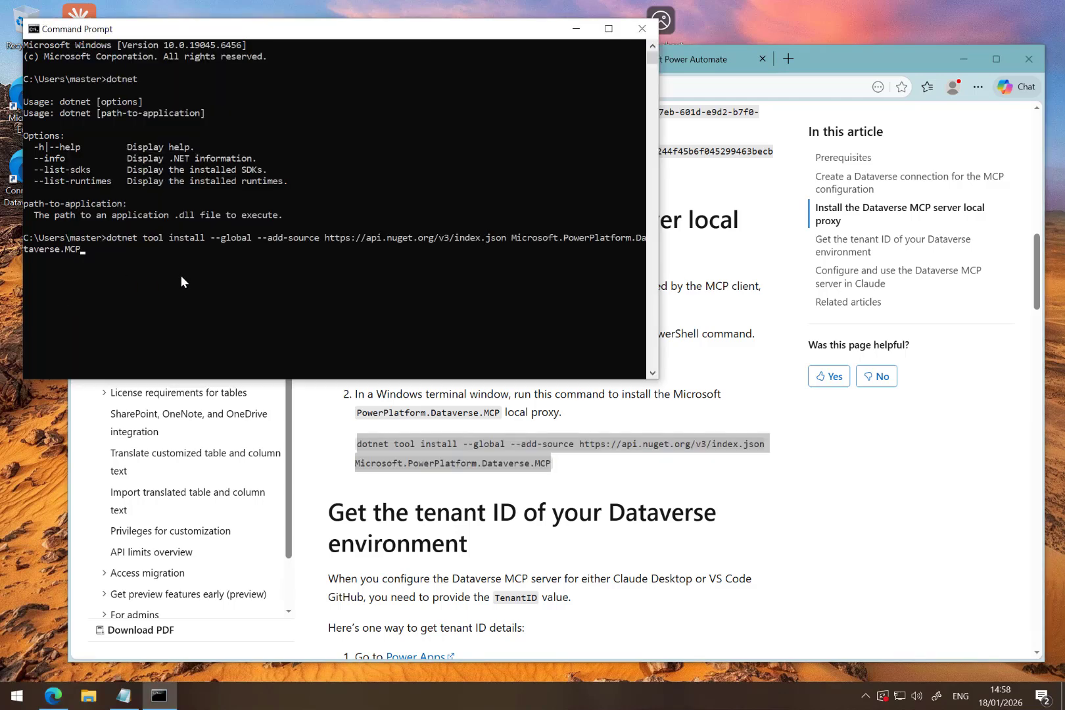
key(Return)
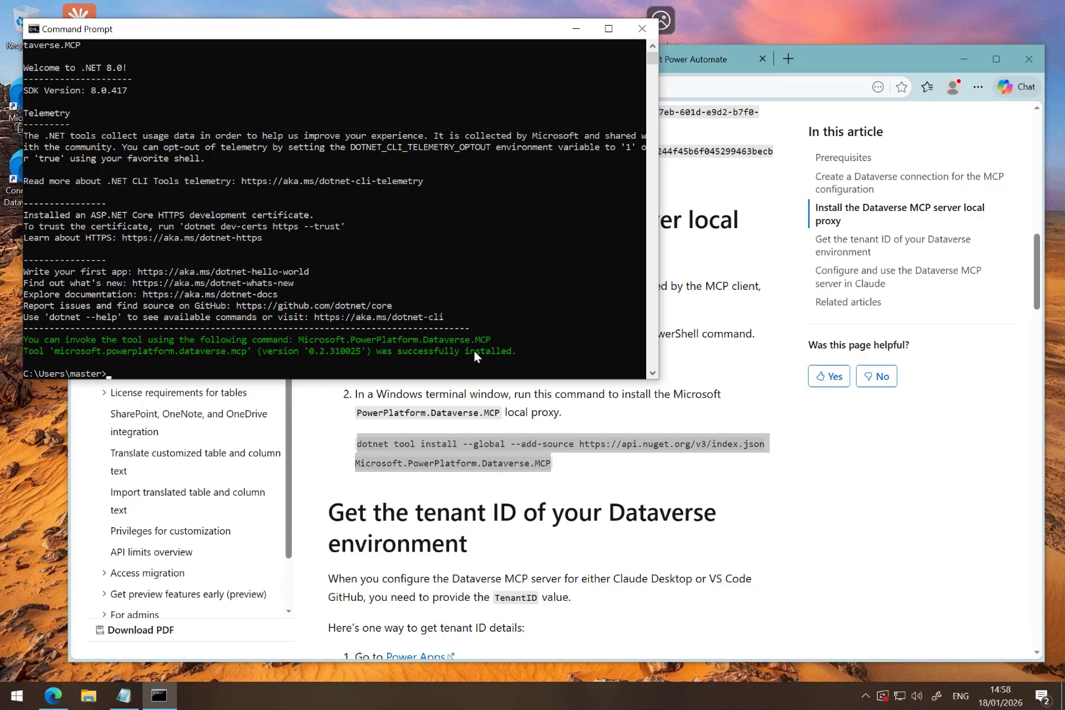
- Open Power Apps from the article's tenant ID section and switch to the test2 environment
click(580, 487)
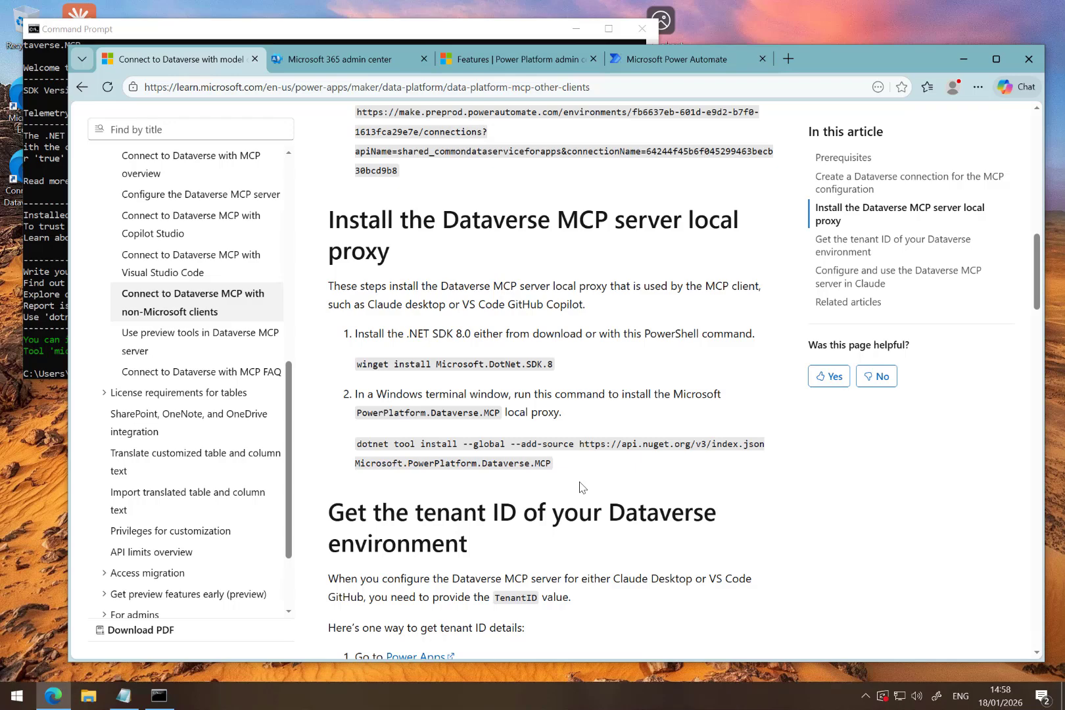
scroll(580, 487, down, 4)
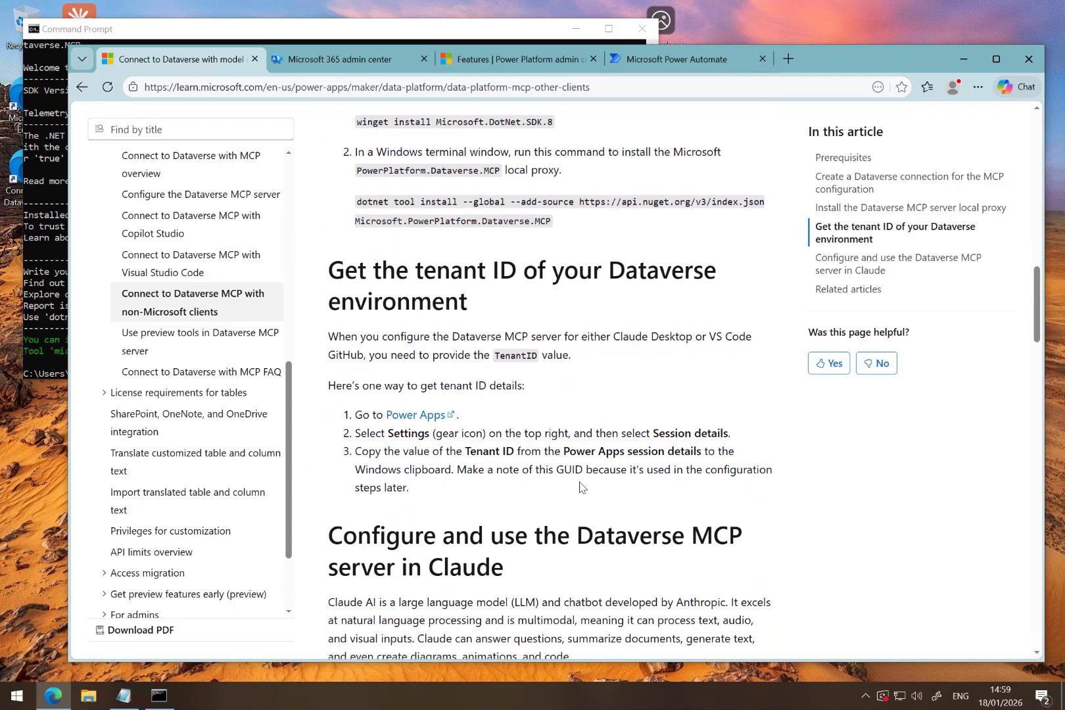
scroll(580, 487, down, 1)
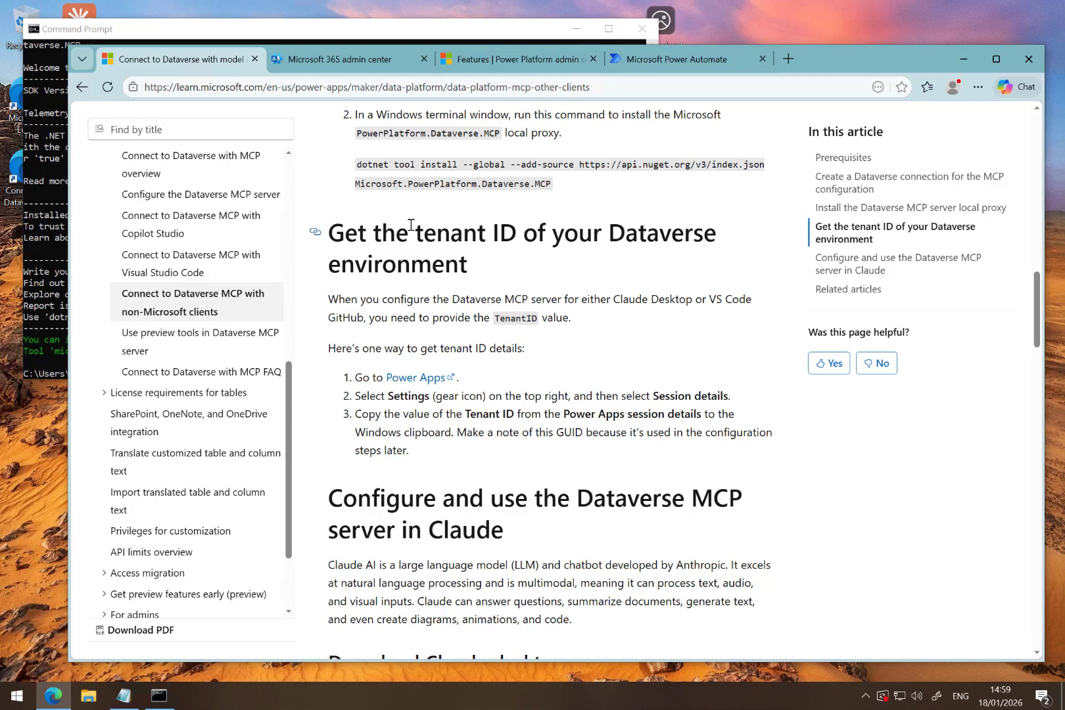
click(393, 380)
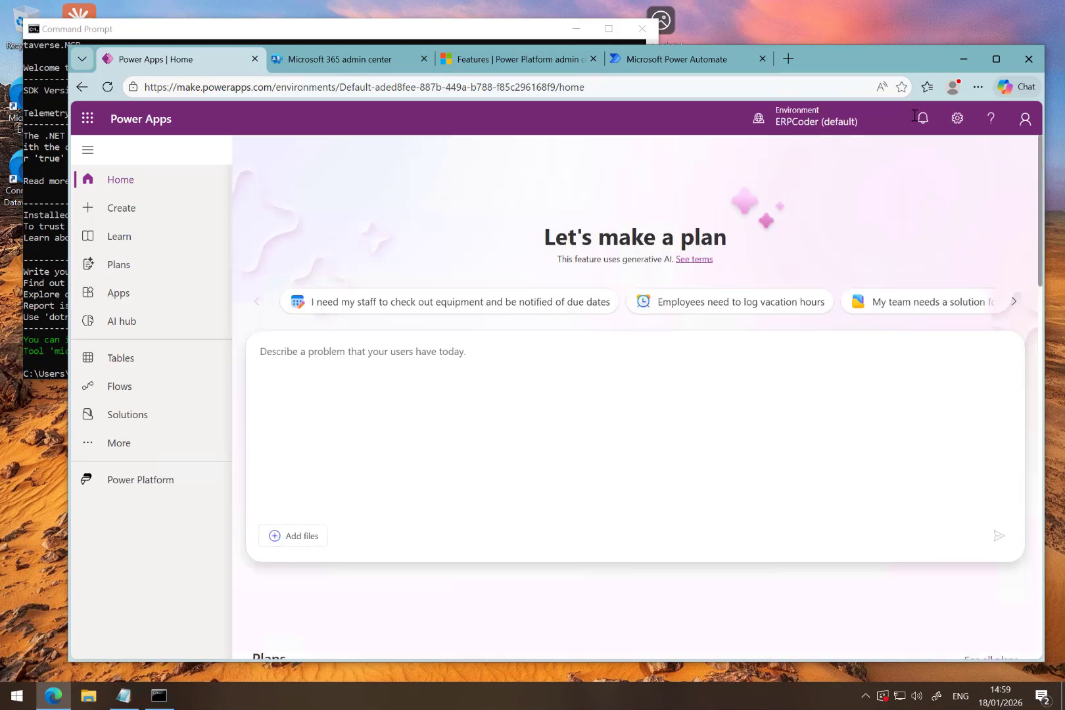
mouse_move(819, 127)
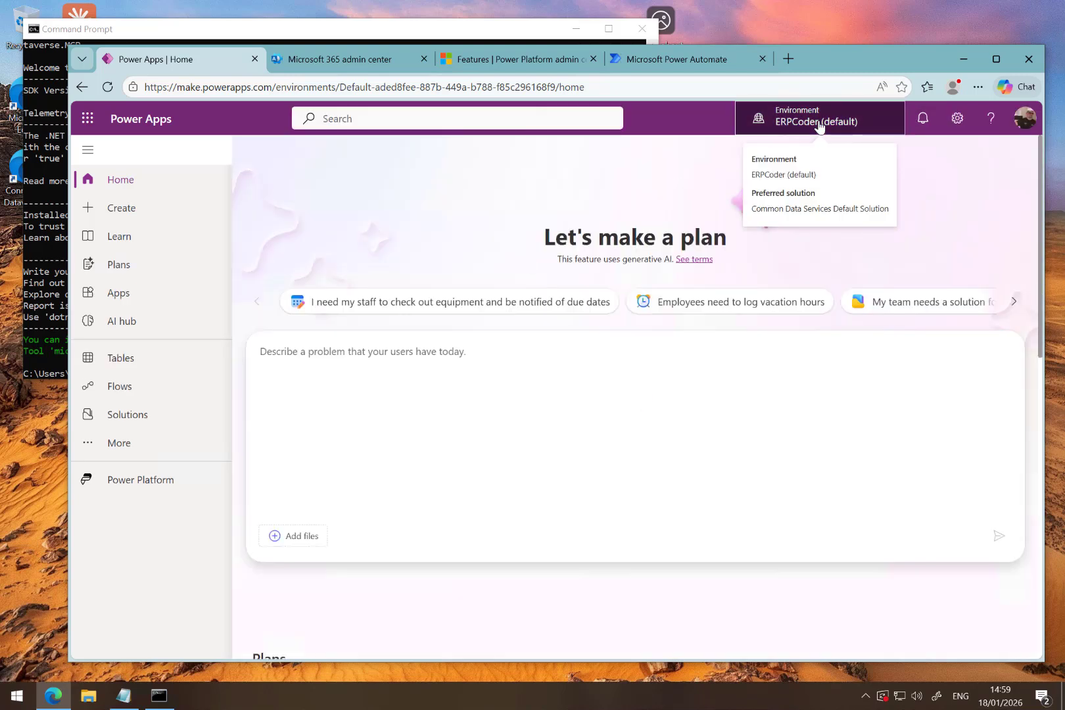
click(820, 125)
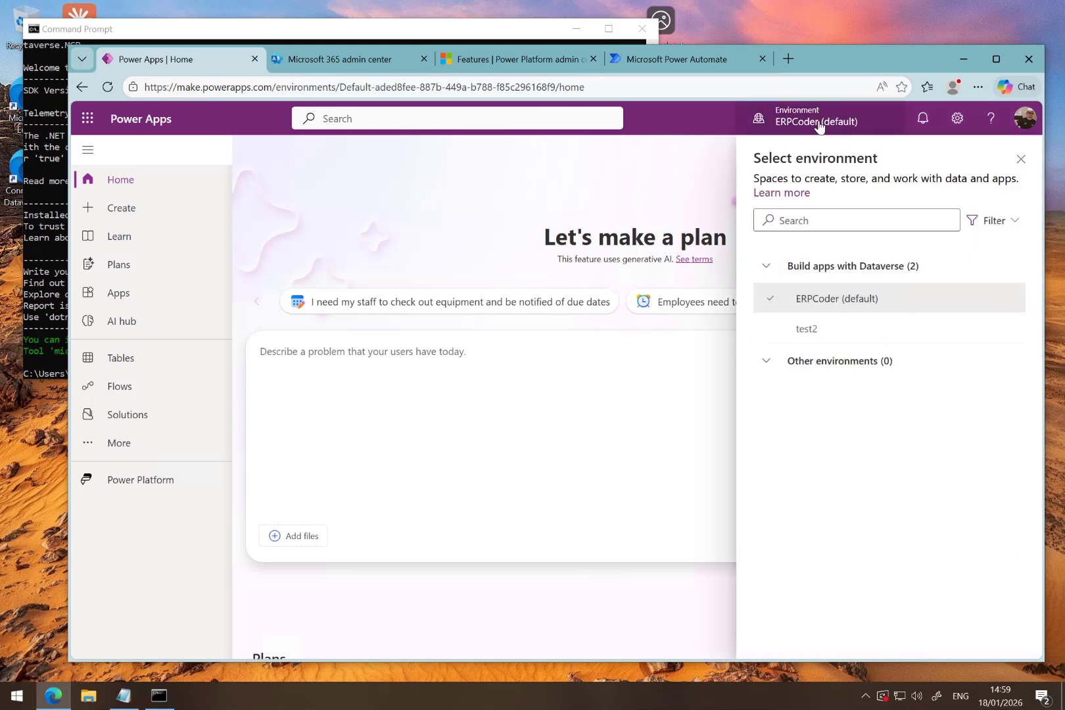
click(809, 334)
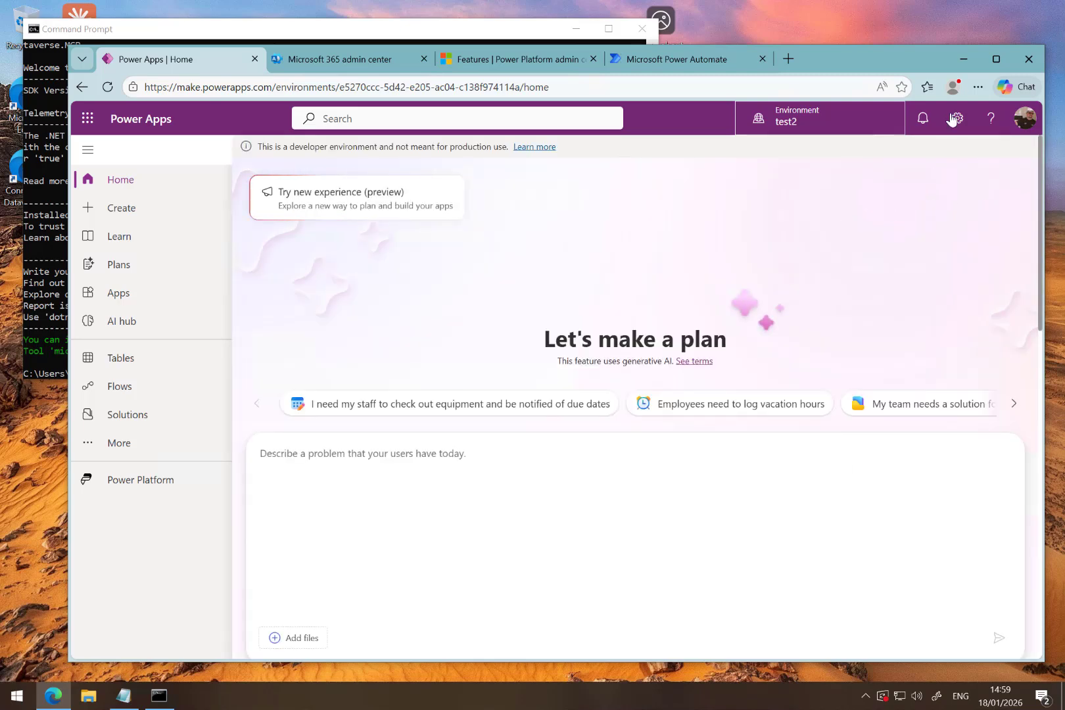
- Copy the Tenant ID from the Power Apps session details and paste it on a new line in the Notepad notes
click(958, 119)
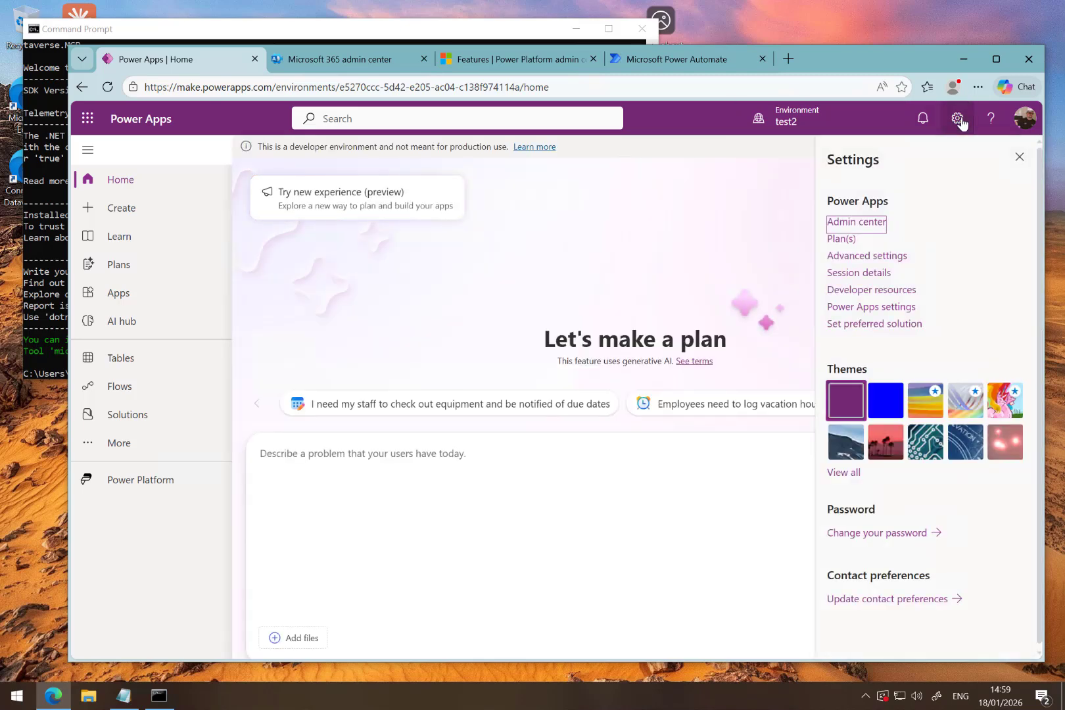
click(861, 273)
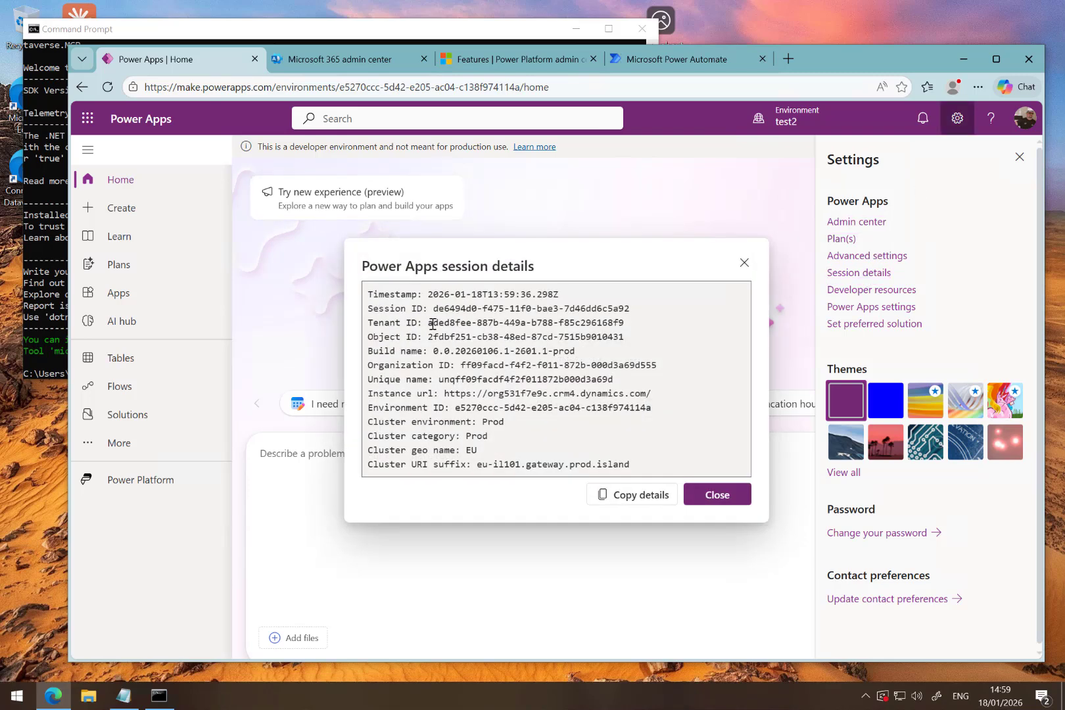
drag(430, 324, 629, 325)
key(ctrl+c)
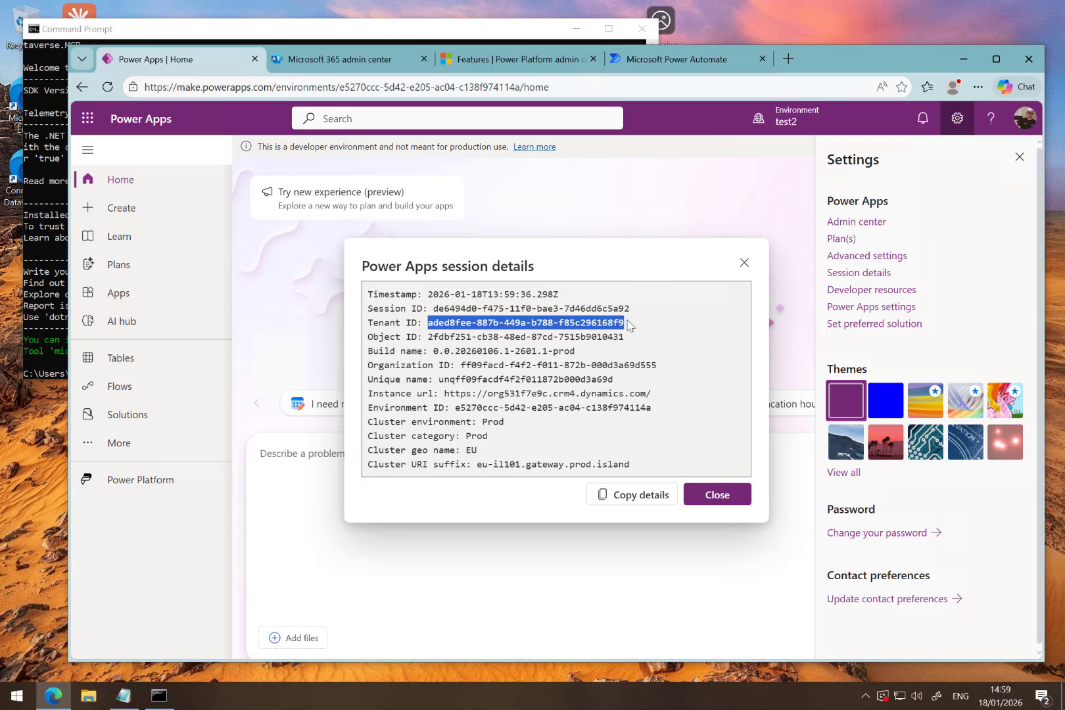
click(124, 696)
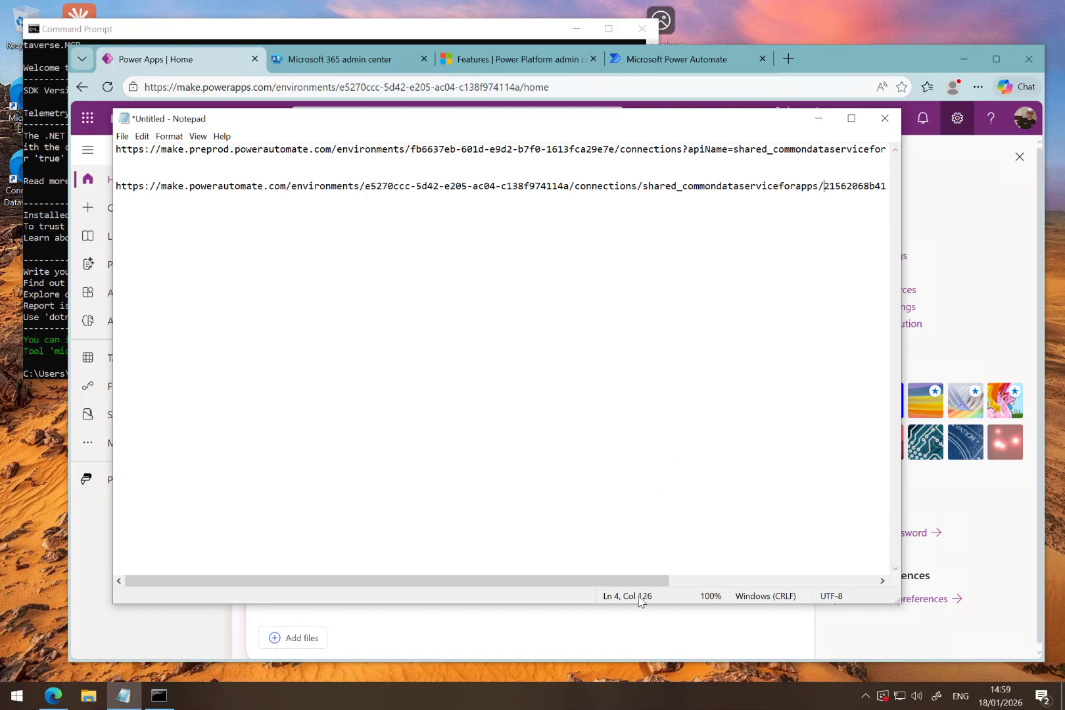
drag(651, 581, 851, 564)
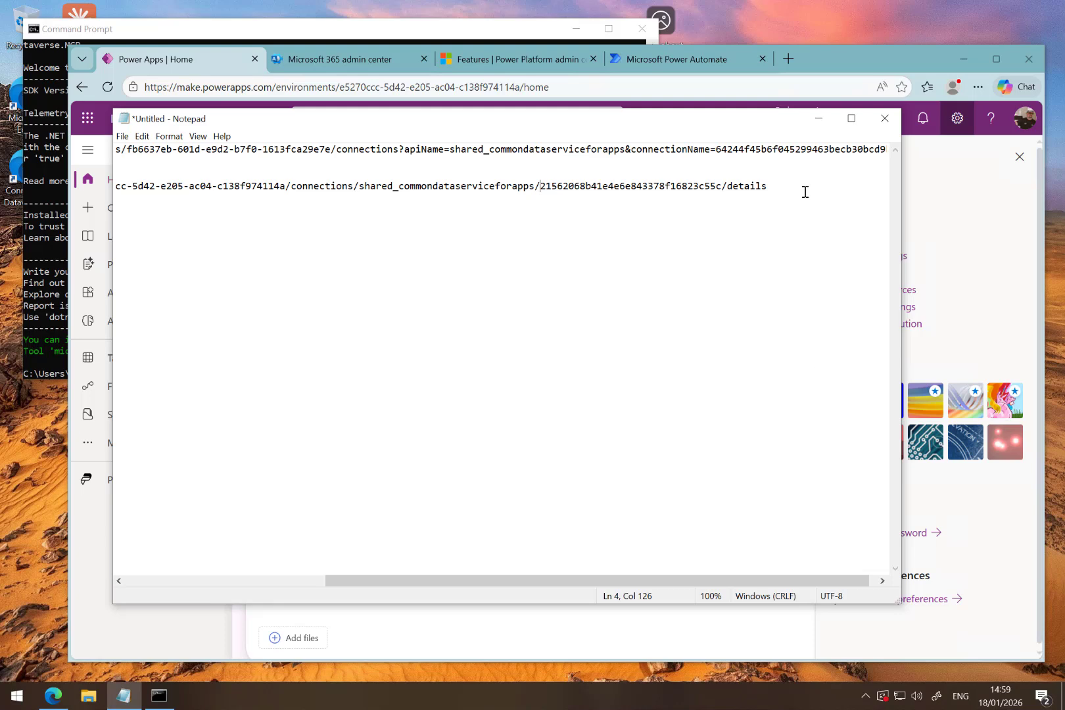
key(Return)
key(Return)
key(ctrl+v)
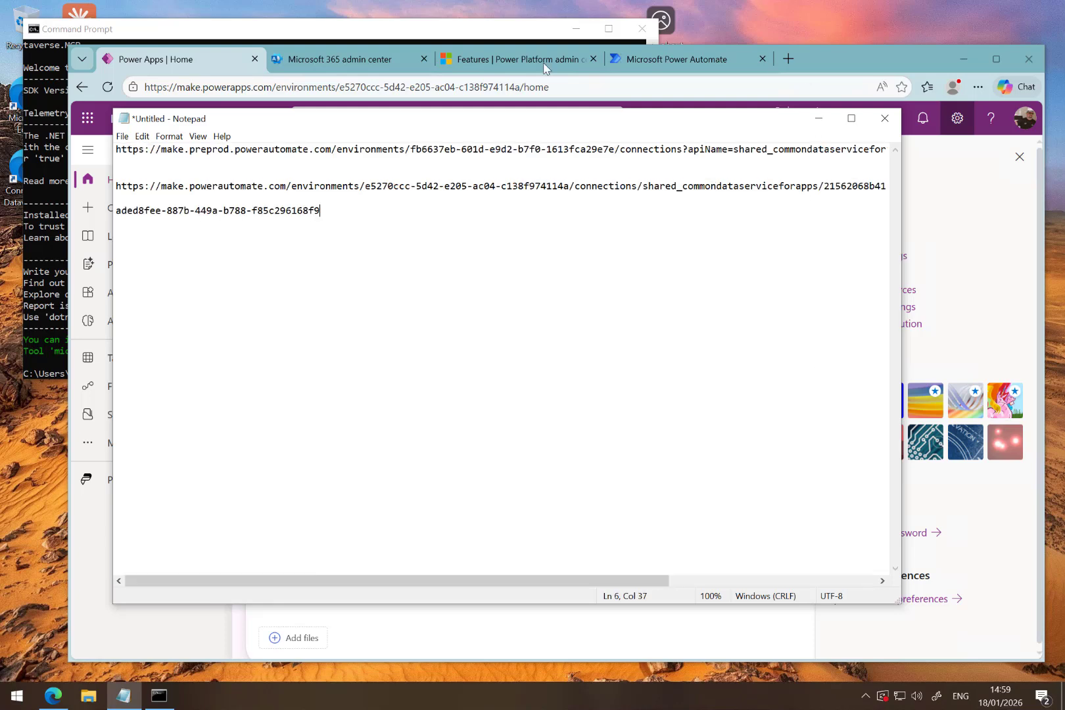
- Return to the article on non-Microsoft clients and examine the Claude desktop configuration steps and the connection URL placeholder in the JSON snippet
click(200, 61)
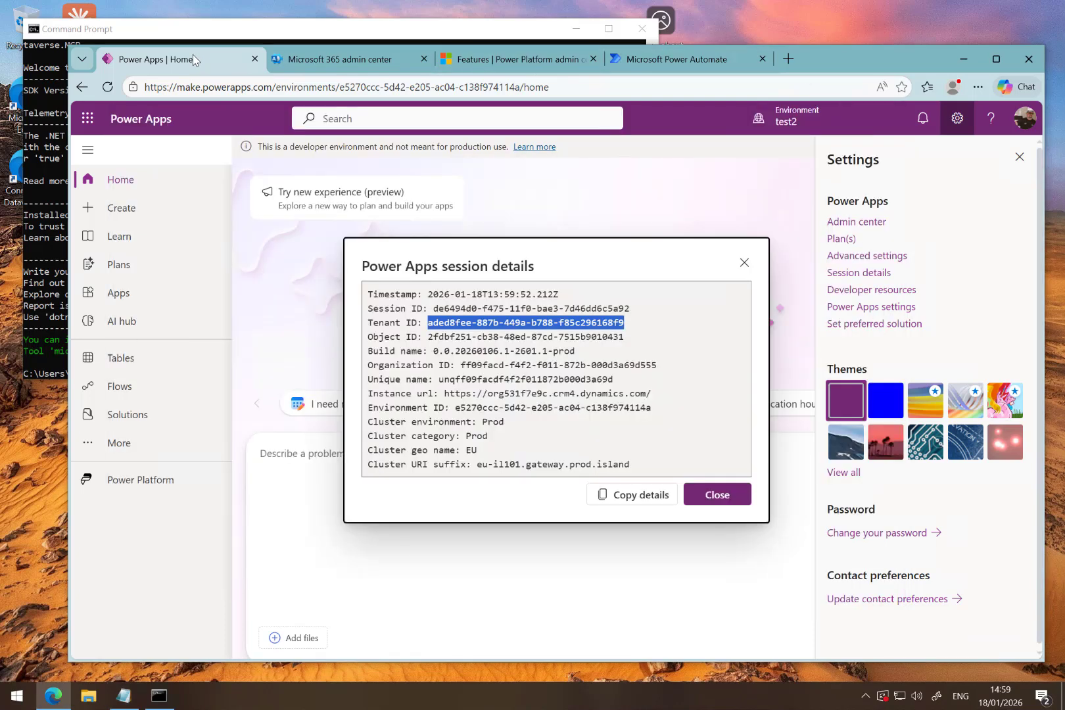
right_click(82, 90)
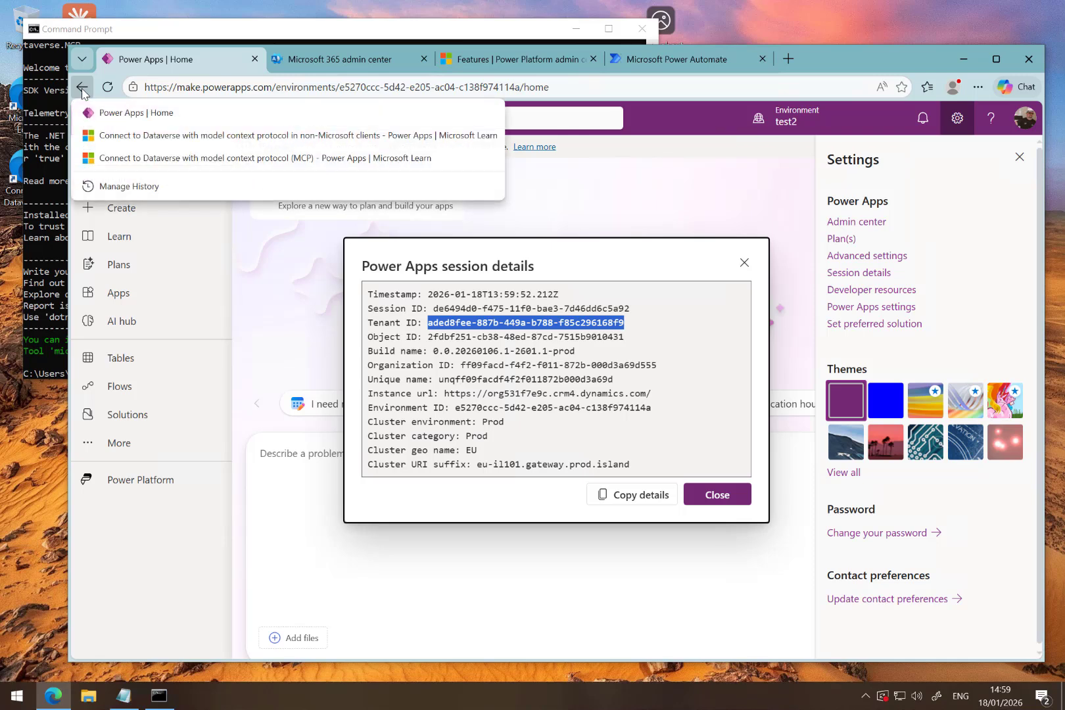
click(110, 138)
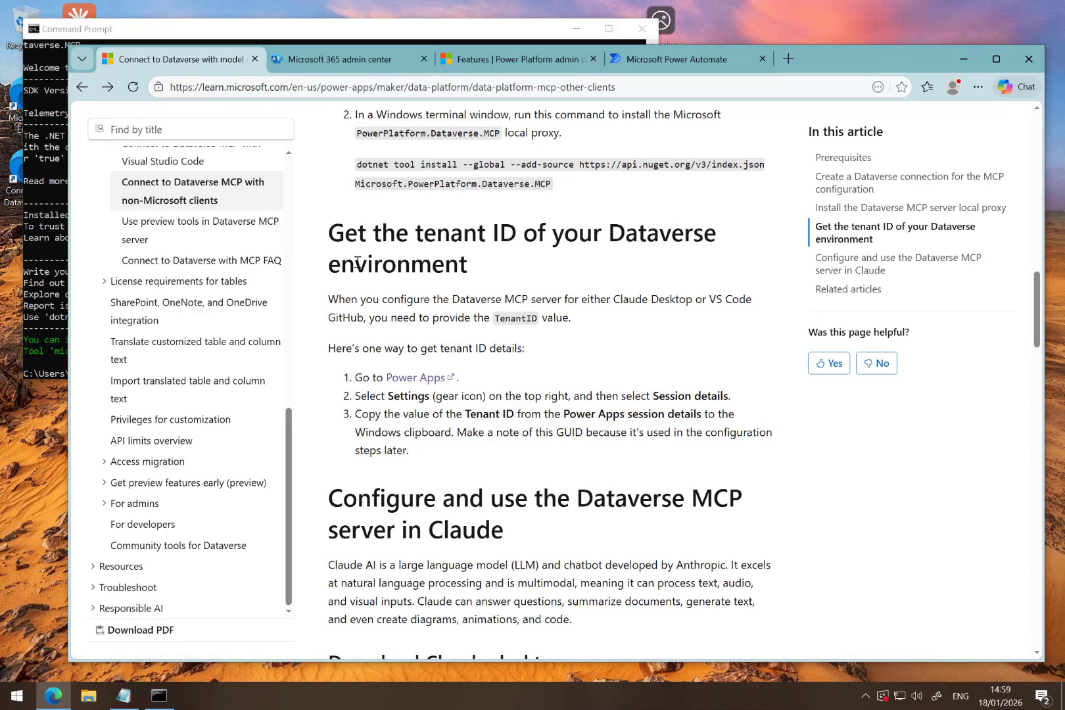
scroll(357, 266, down, 4)
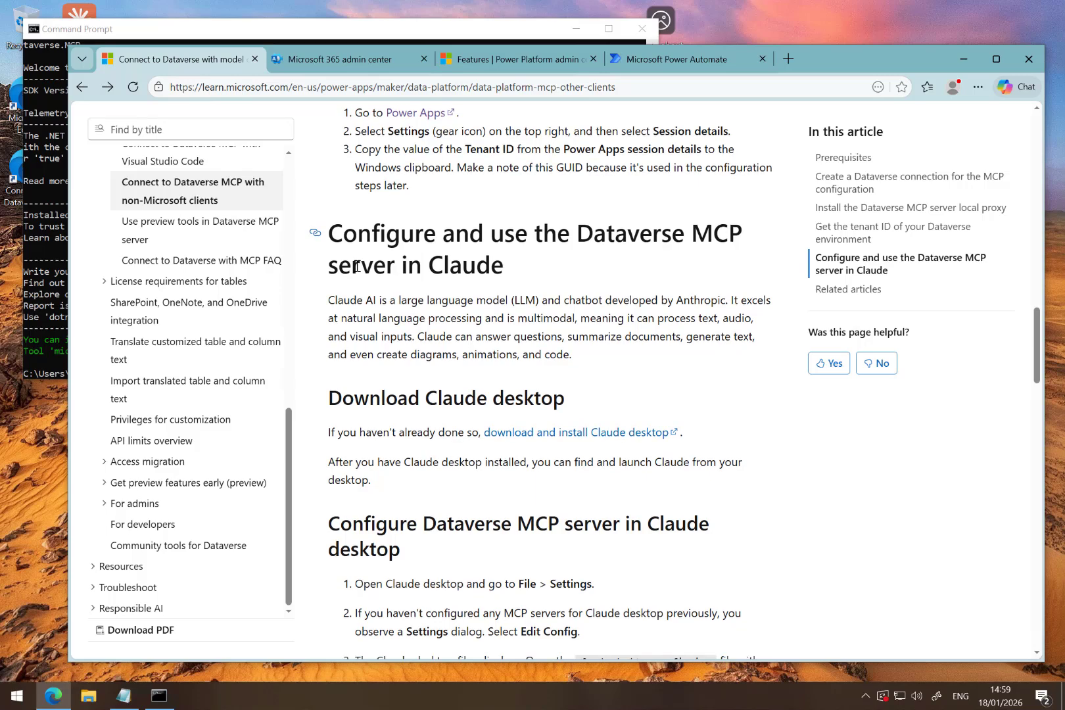
scroll(357, 266, down, 1)
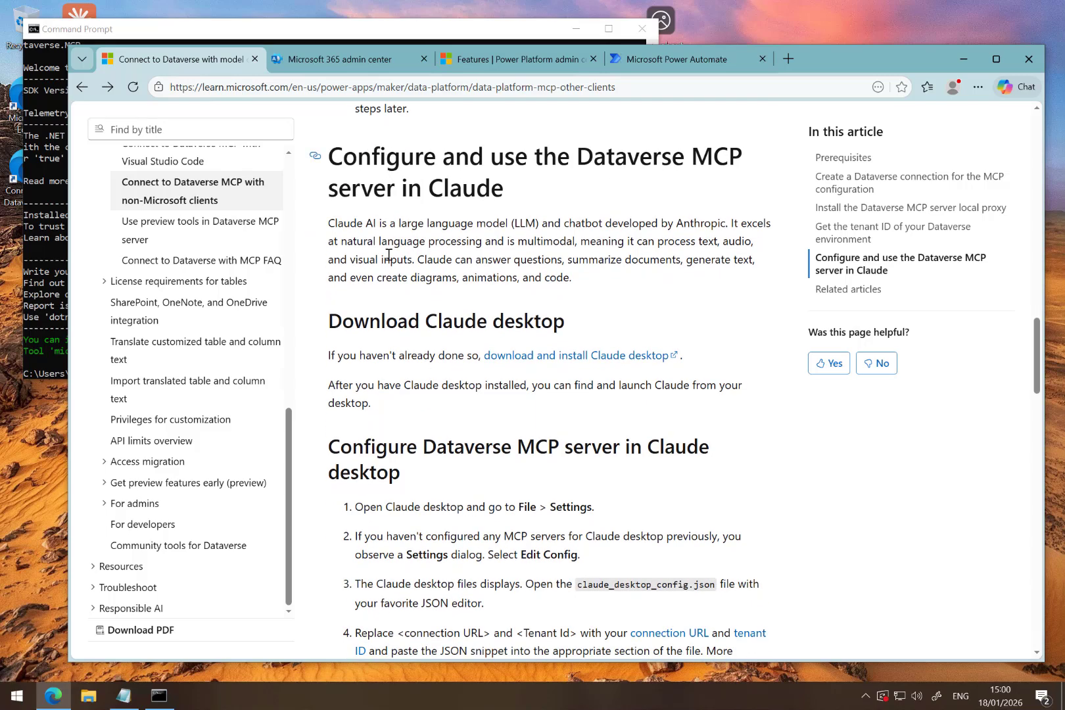
scroll(379, 382, down, 2)
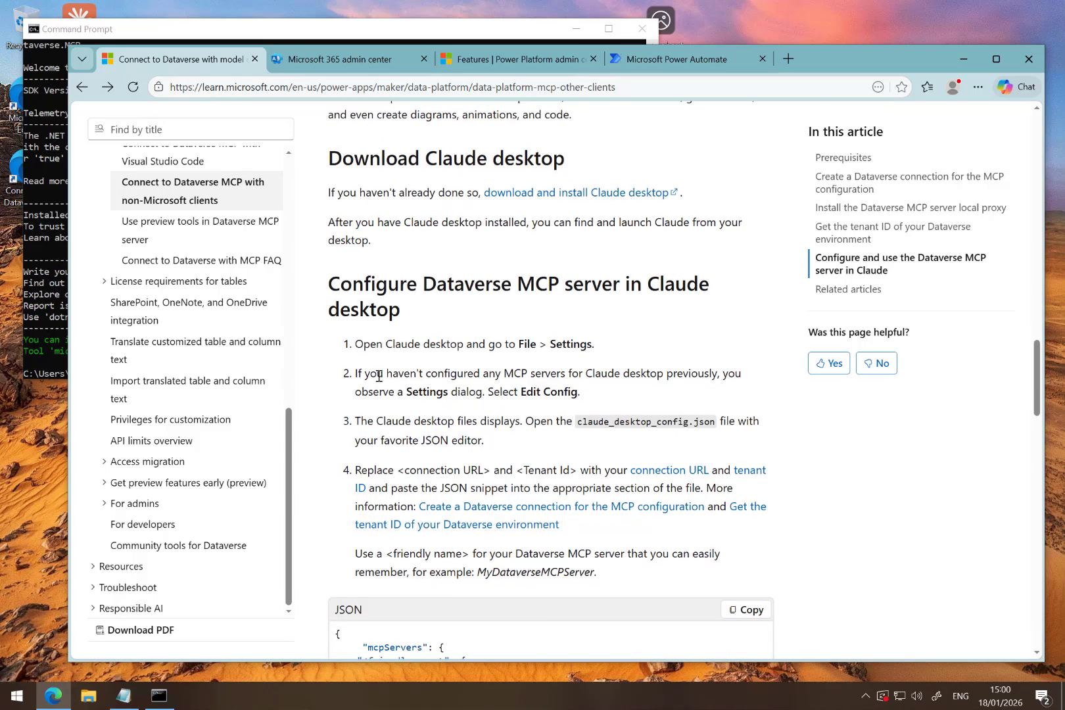
scroll(379, 380, down, 1)
scroll(379, 378, down, 3)
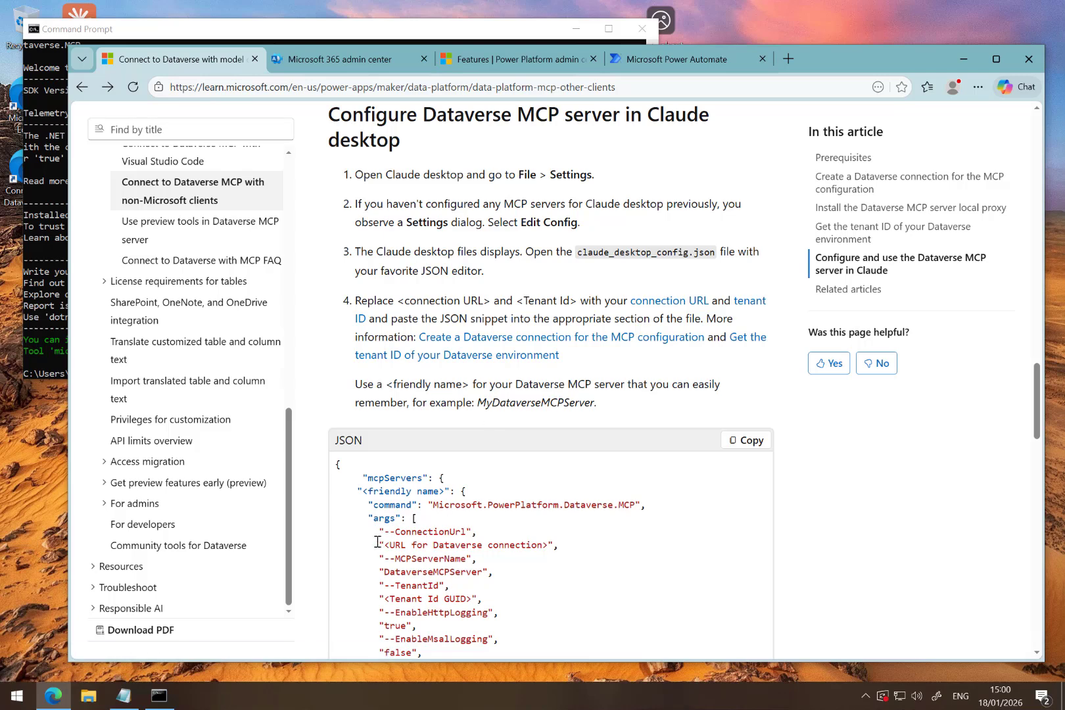
drag(378, 545, 562, 547)
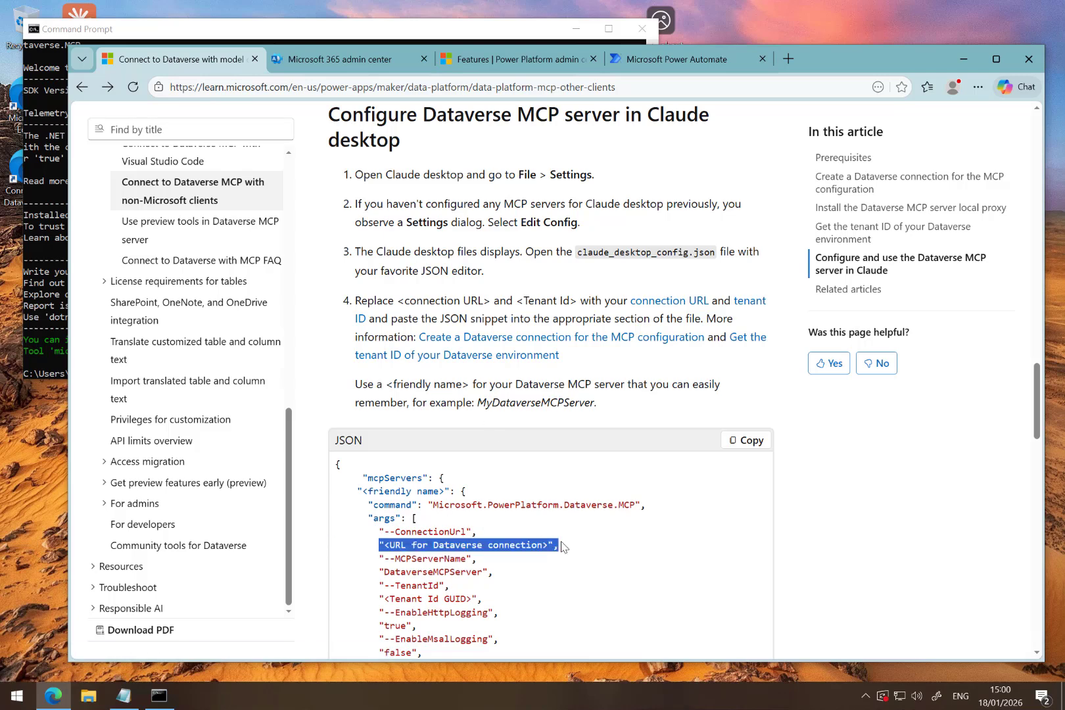
click(562, 547)
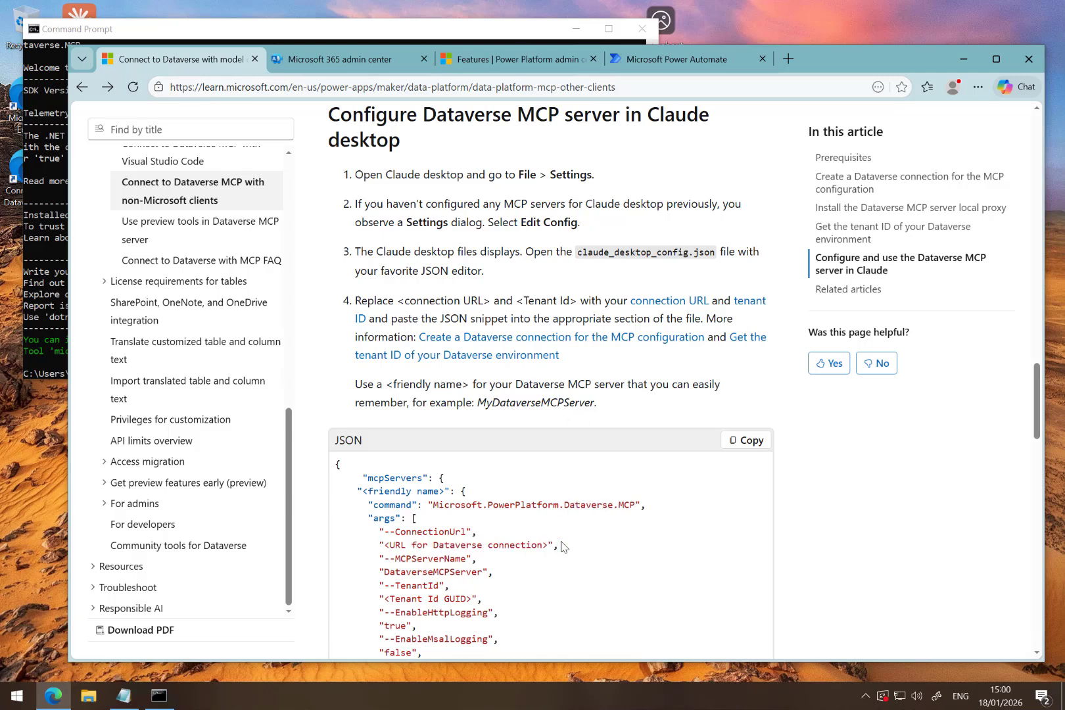
- In the Notepad notes, space out the entries with blank lines and remove "preprod." from the sample connection URL
click(125, 699)
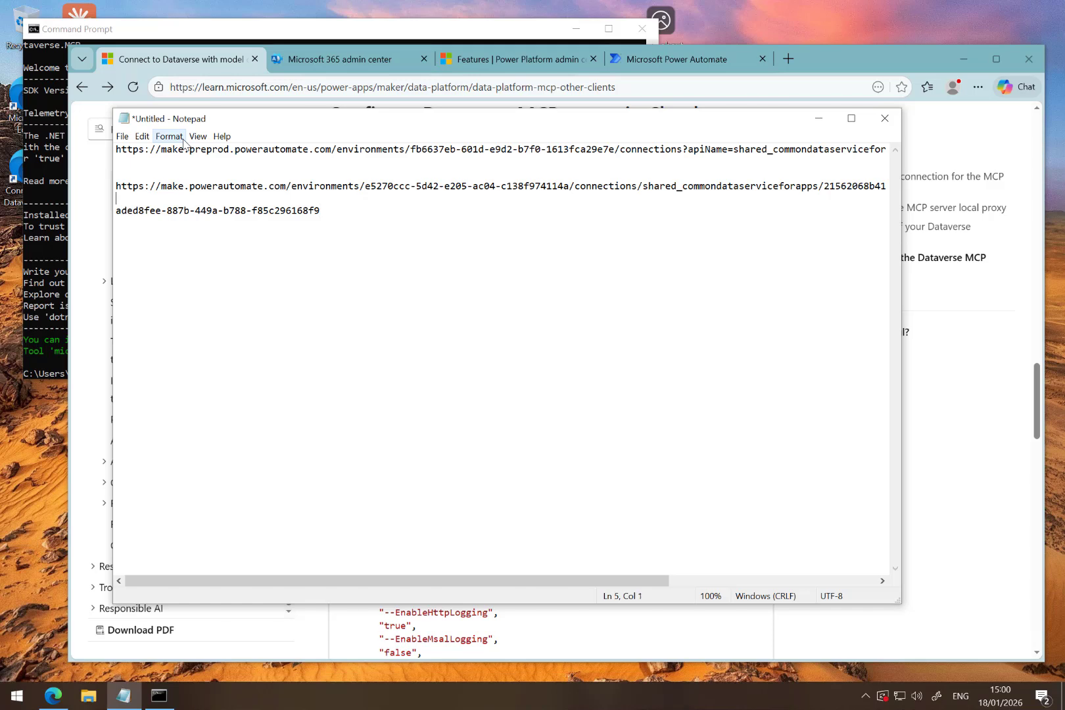
key(Return)
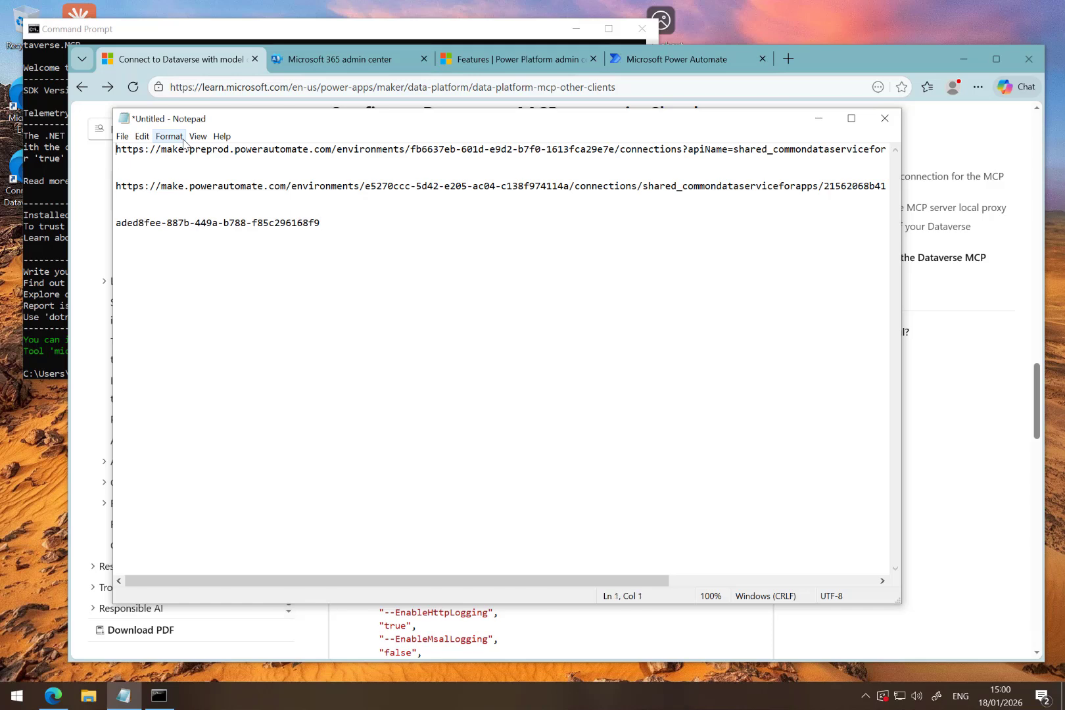
key(Return)
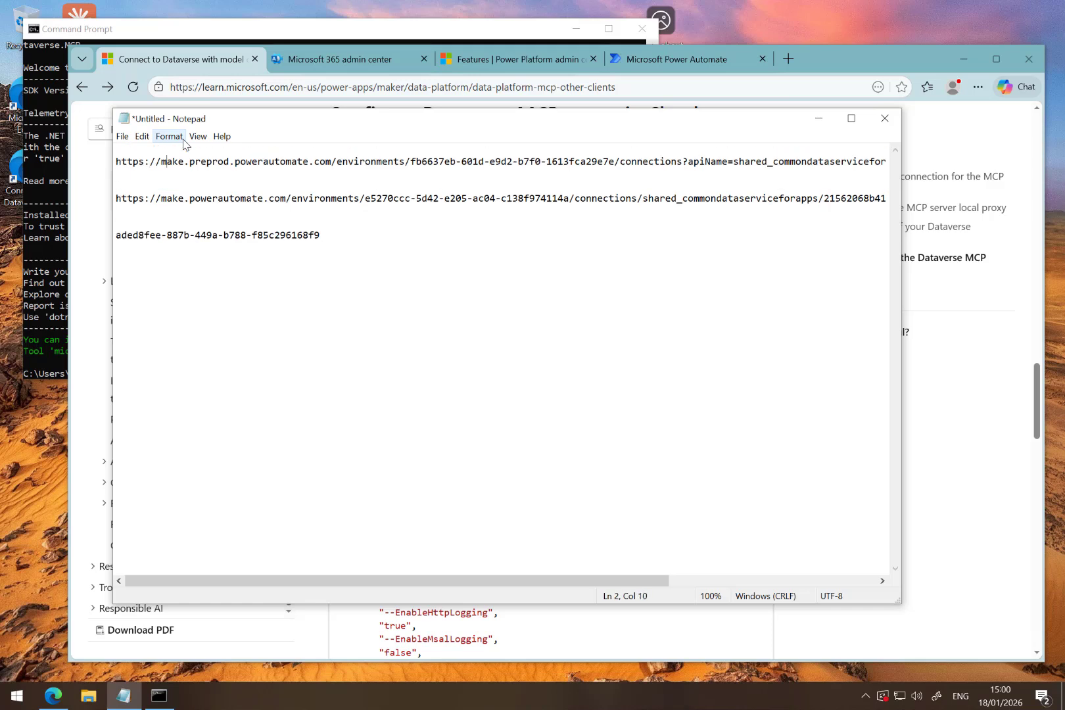
key(shift+Right)
key(shift+Right)
key(shift+Right)
key(shift+Right)
key(shift+Right)
key(shift+Right)
key(shift+Right)
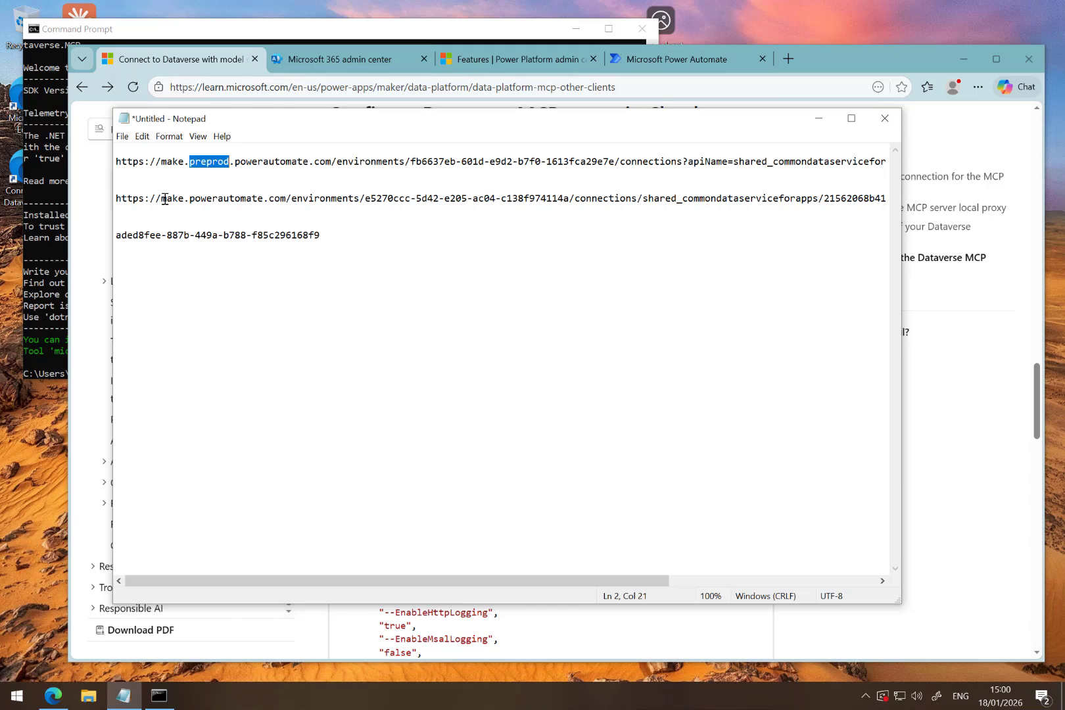
key(Delete)
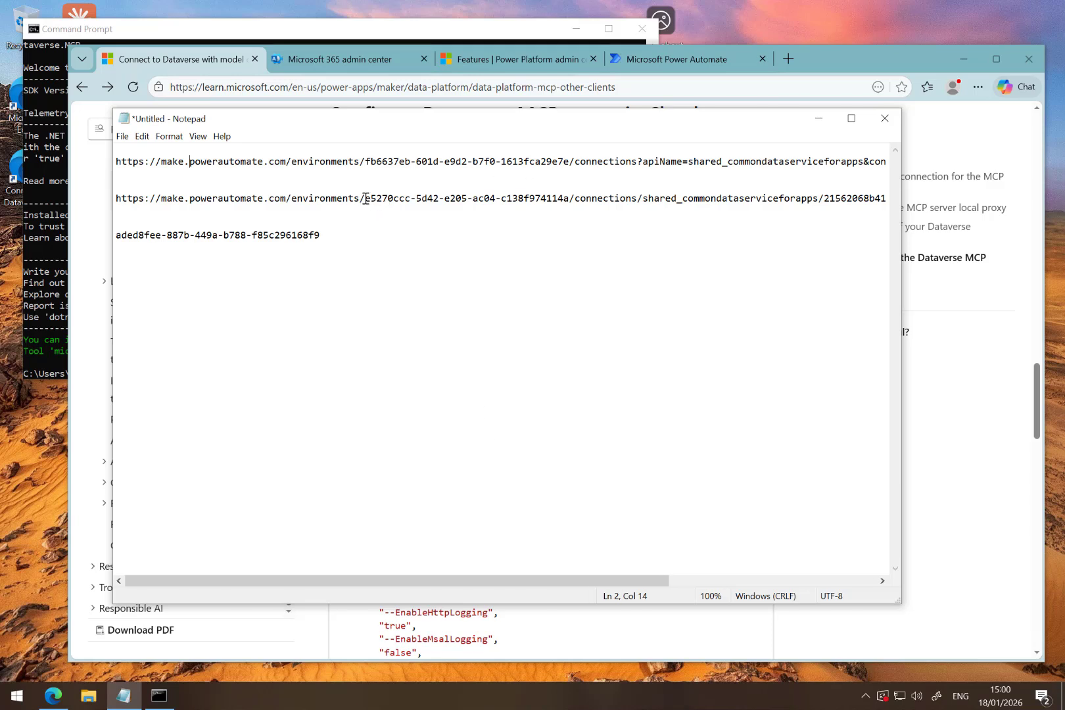
- Replace the environment ID in the sample URL with the one from the test2 connection URL
drag(365, 199, 570, 198)
key(ctrl+c)
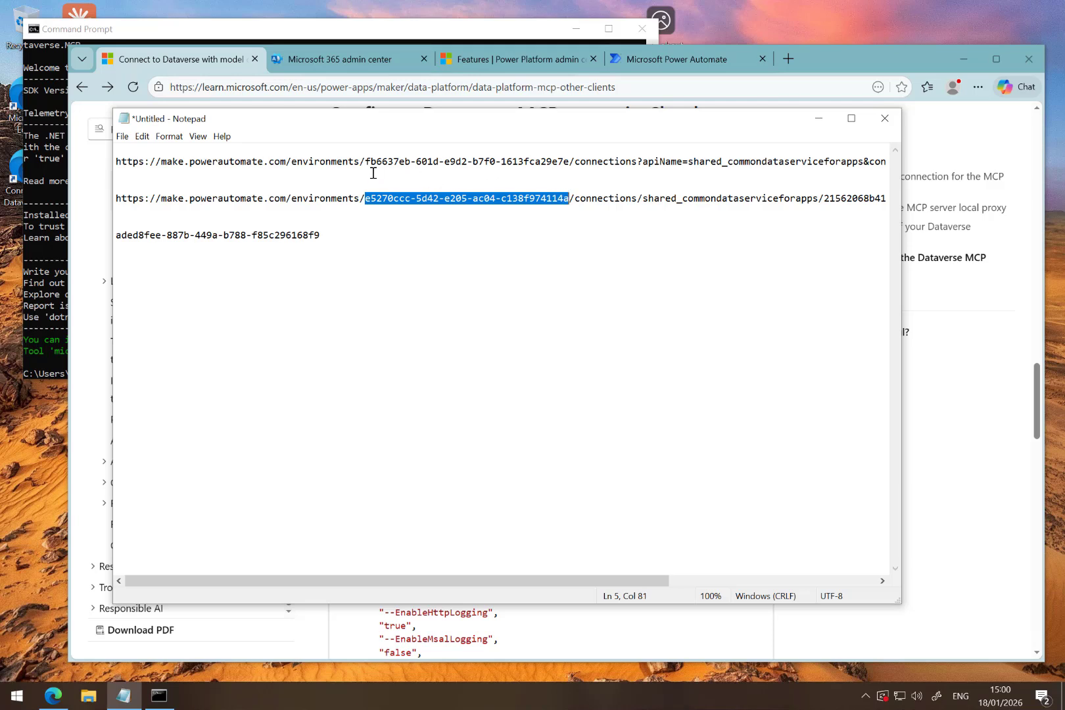
drag(366, 163, 572, 167)
key(ctrl+v)
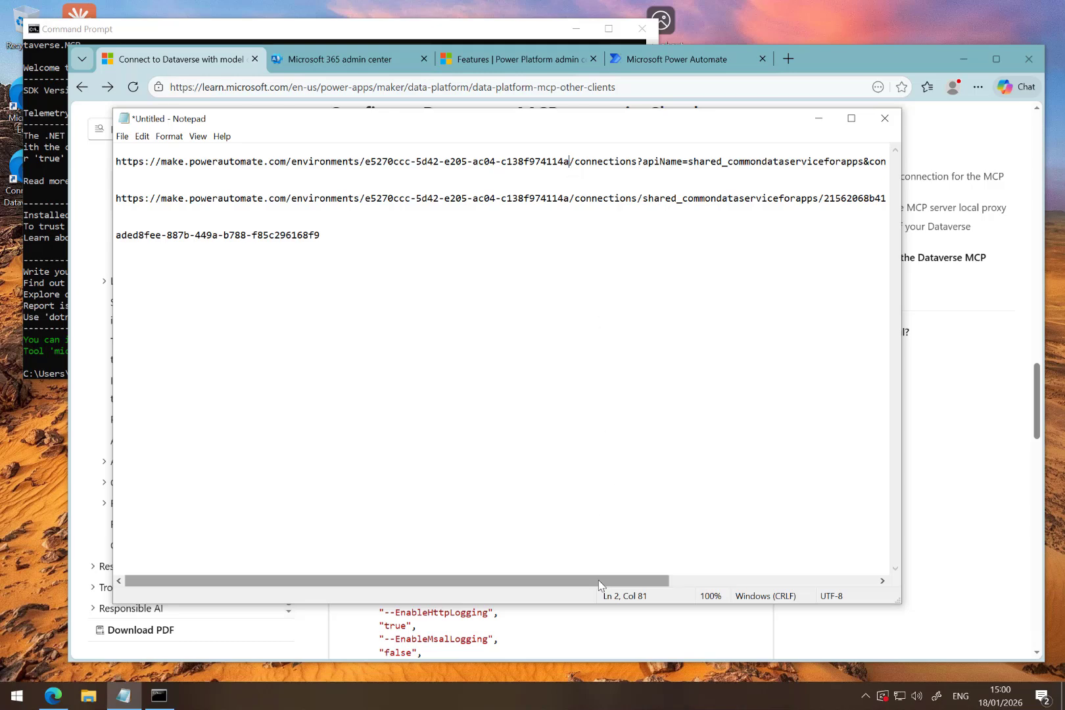
- Replace the sample URL's connectionName value with the connection ID from the test2 connection URL
drag(643, 582, 793, 583)
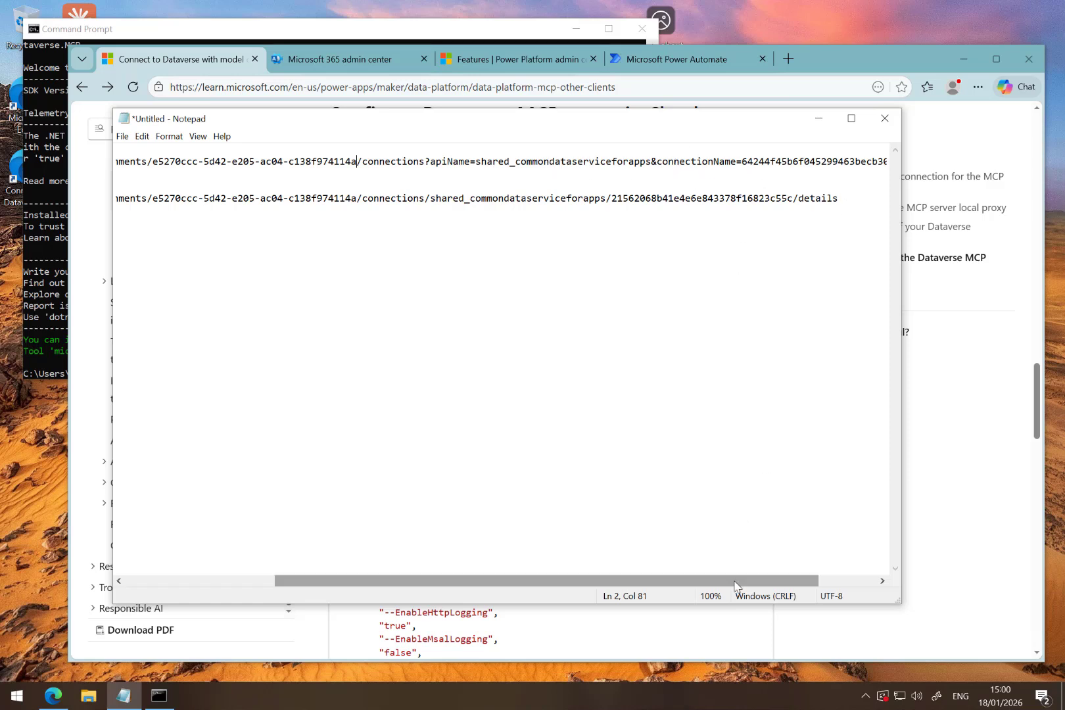
drag(737, 587, 803, 592)
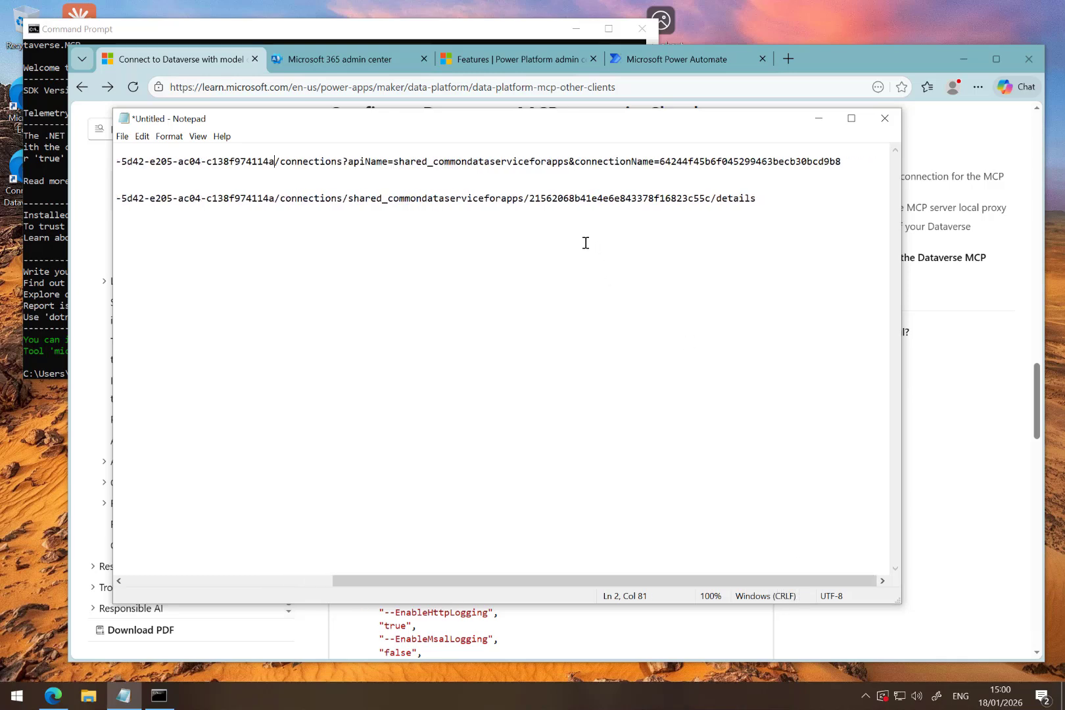
drag(532, 200, 711, 199)
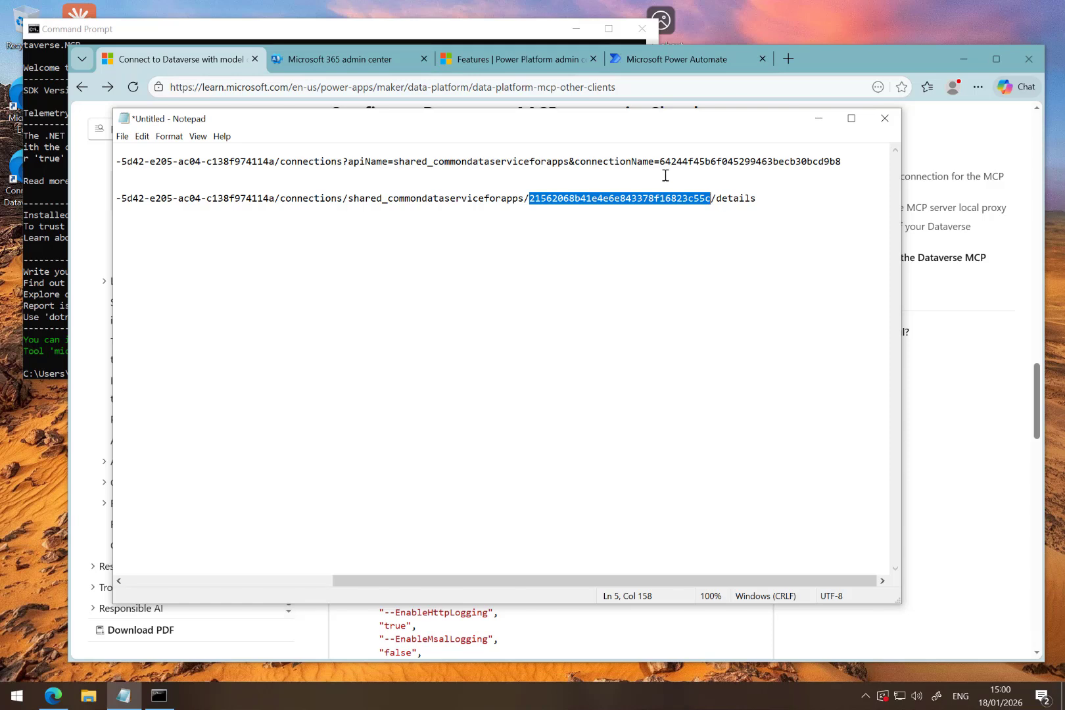
drag(661, 161, 843, 163)
text(21562068b41e4e6e843378f16823c55c)
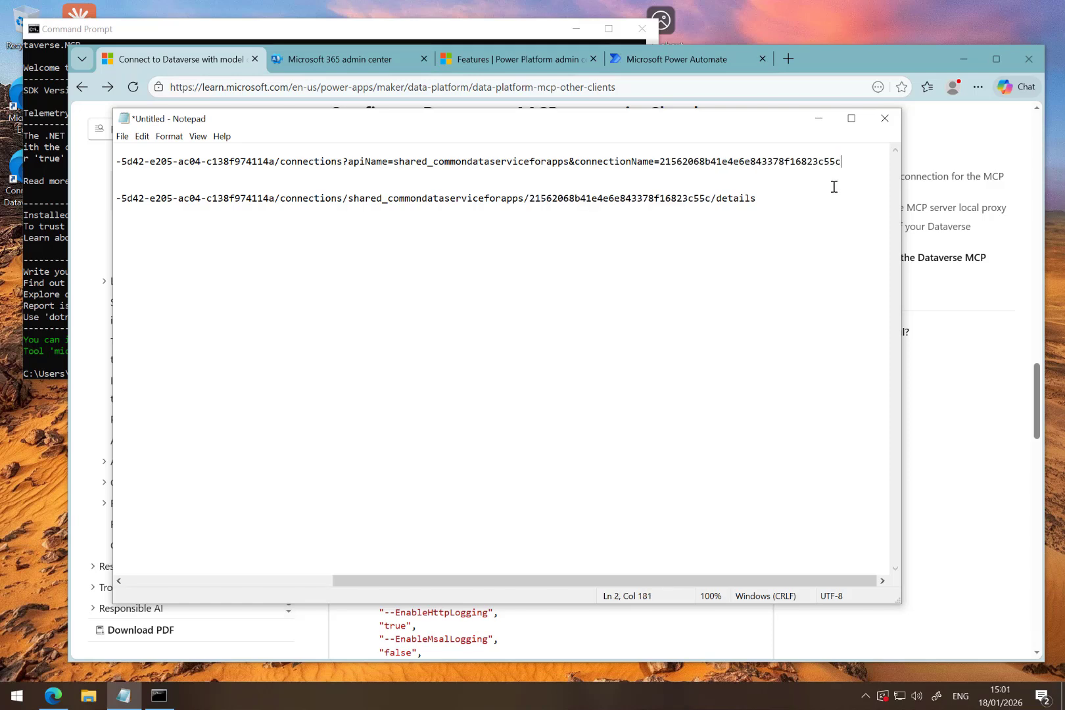
- In the Notepad notes, delete the original test2 connection URL and surplus blank lines, keeping the adapted URL and the tenant ID
click(833, 187)
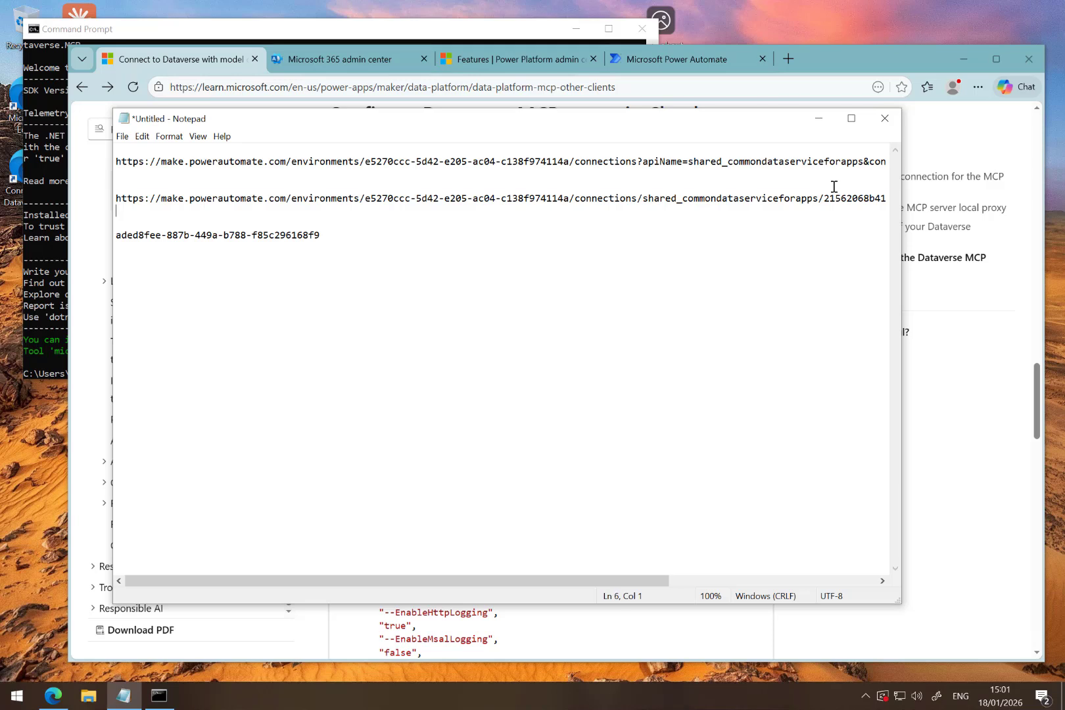
key(shift+Up)
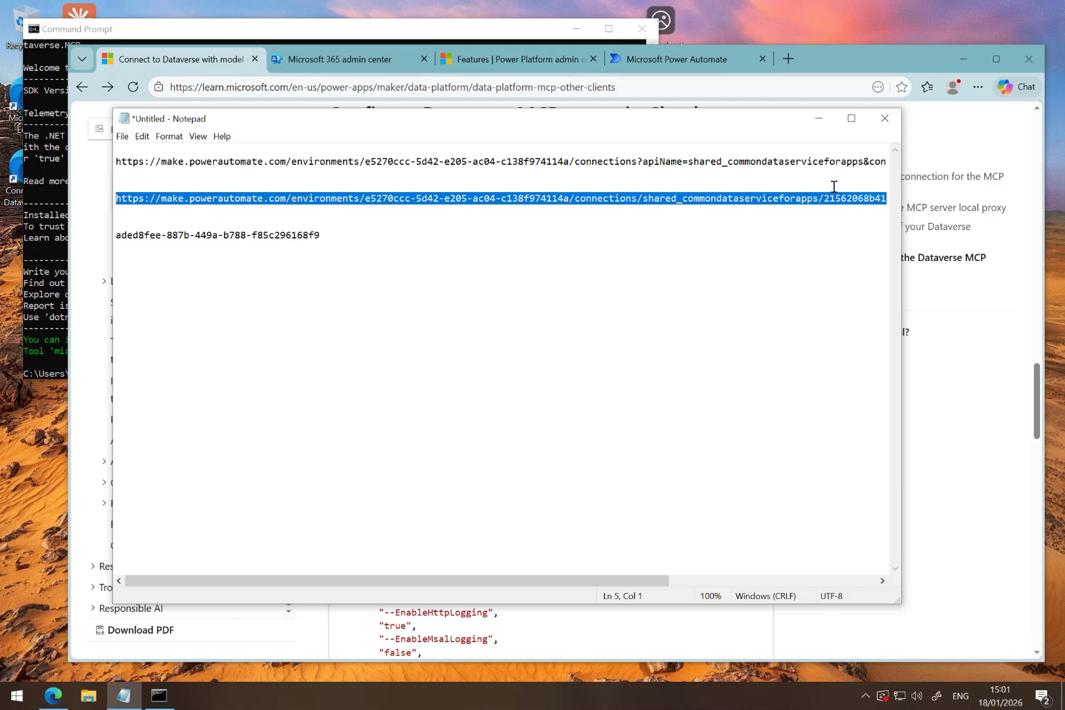
key(Delete)
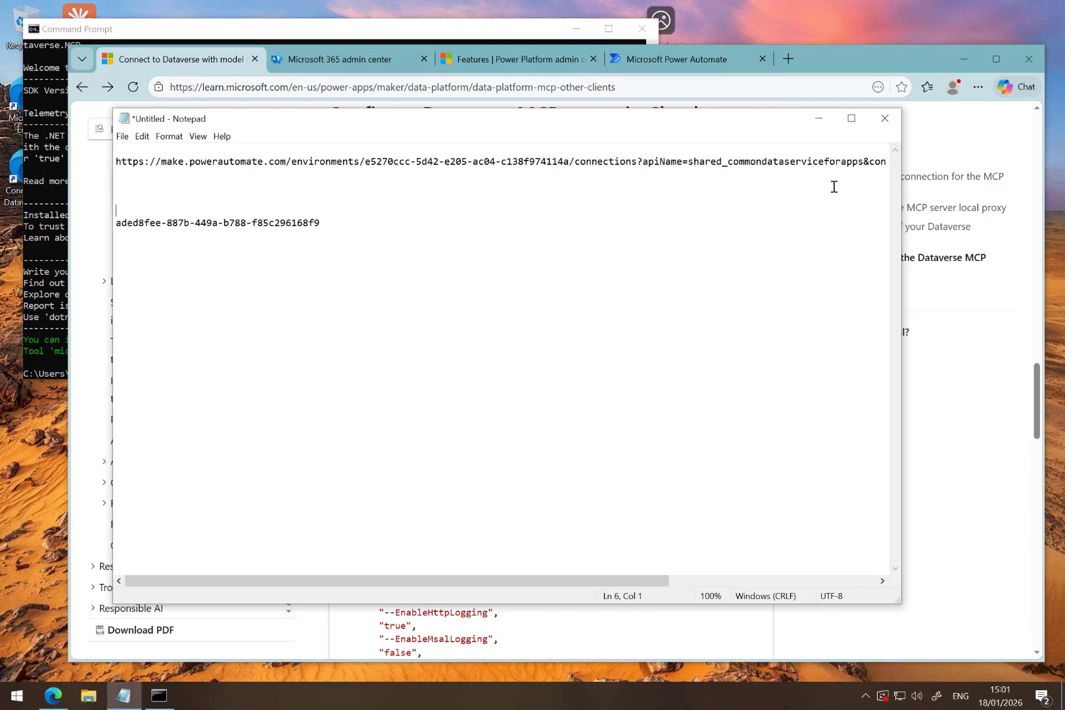
key(BackSpace)
key(BackSpace)
key(BackSpace)
key(shift+Up)
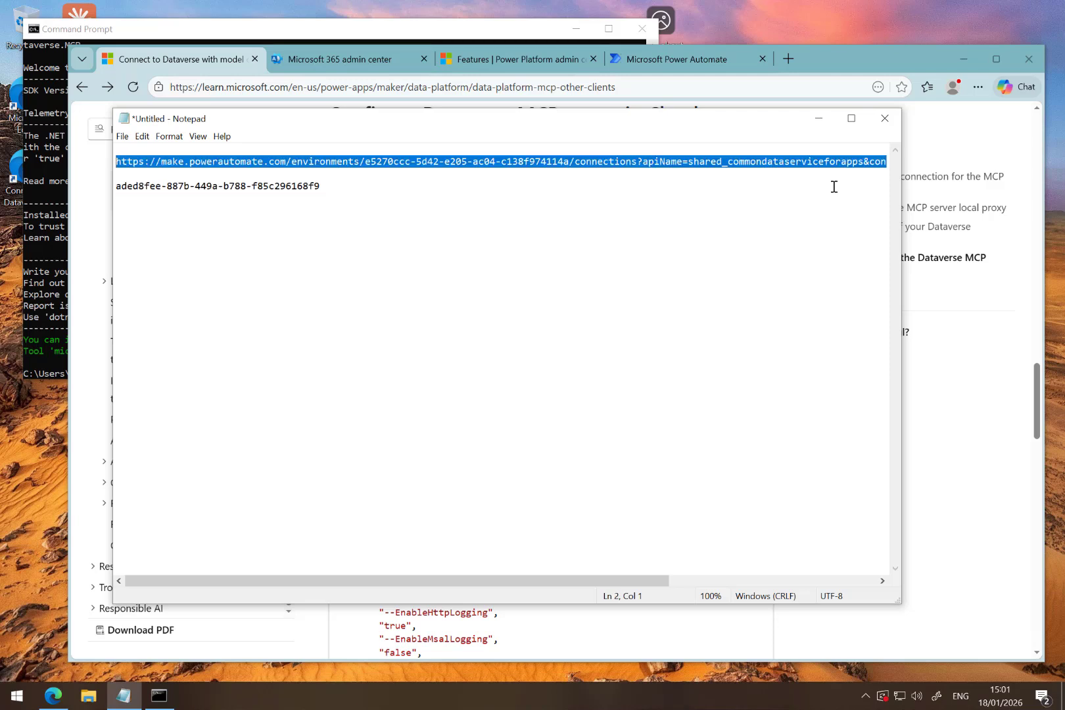
key(shift+Down)
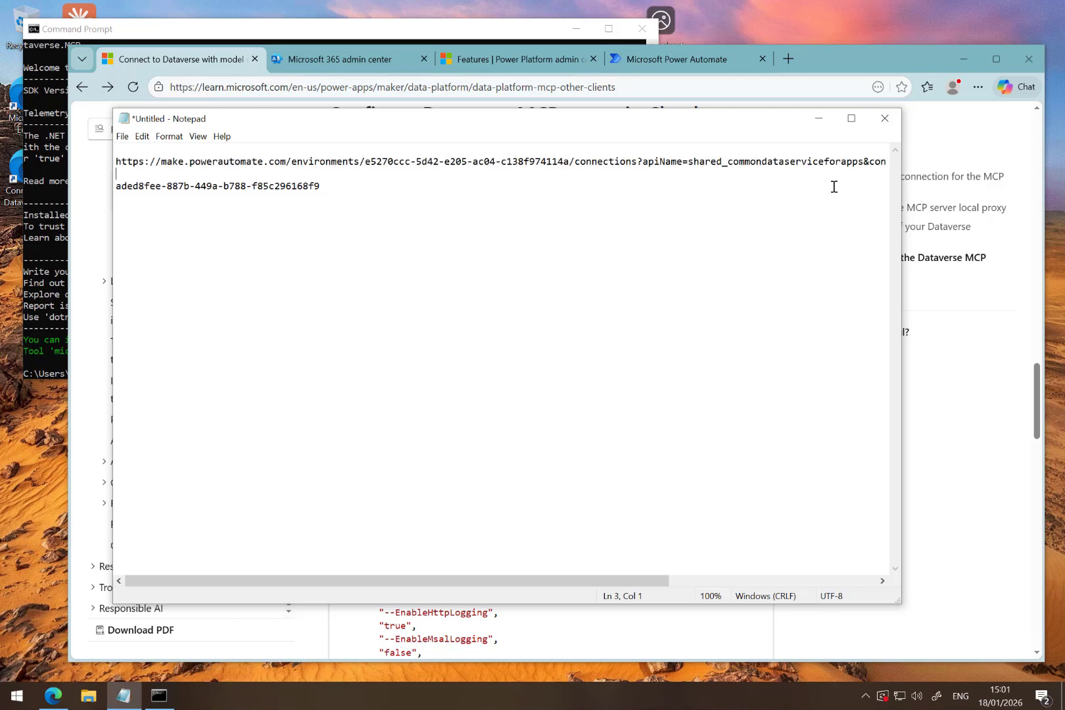
- Launch Claude desktop, go to its developer settings (Entwickler) and open the local MCP server configuration for editing
double_click(82, 13)
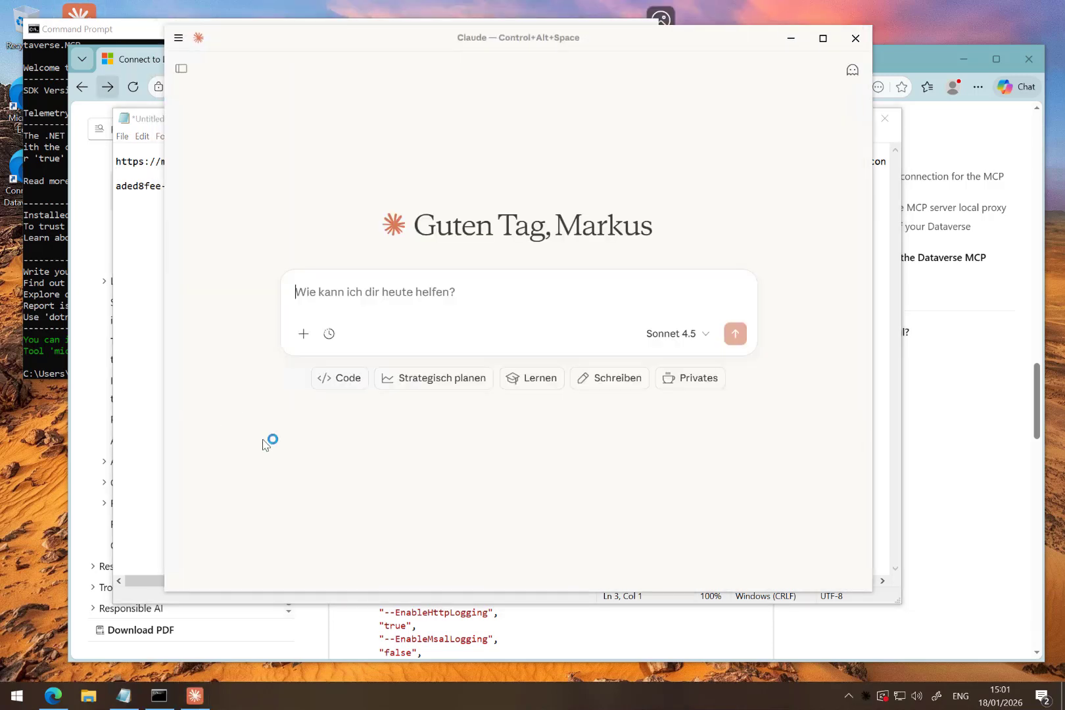
click(178, 38)
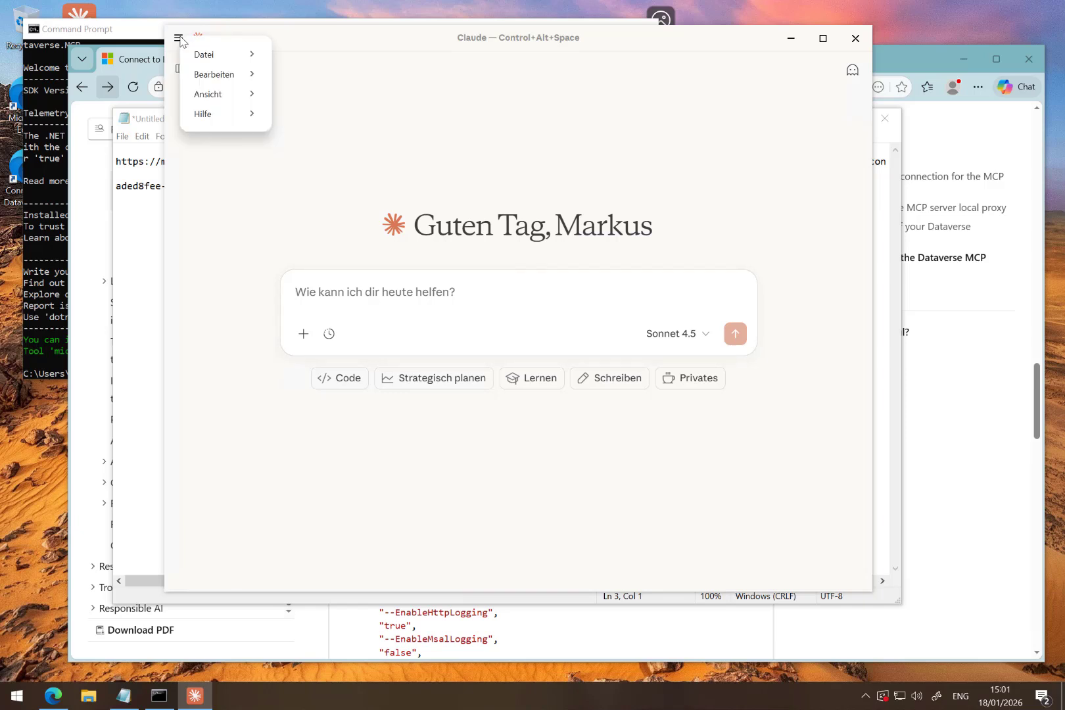
mouse_move(209, 58)
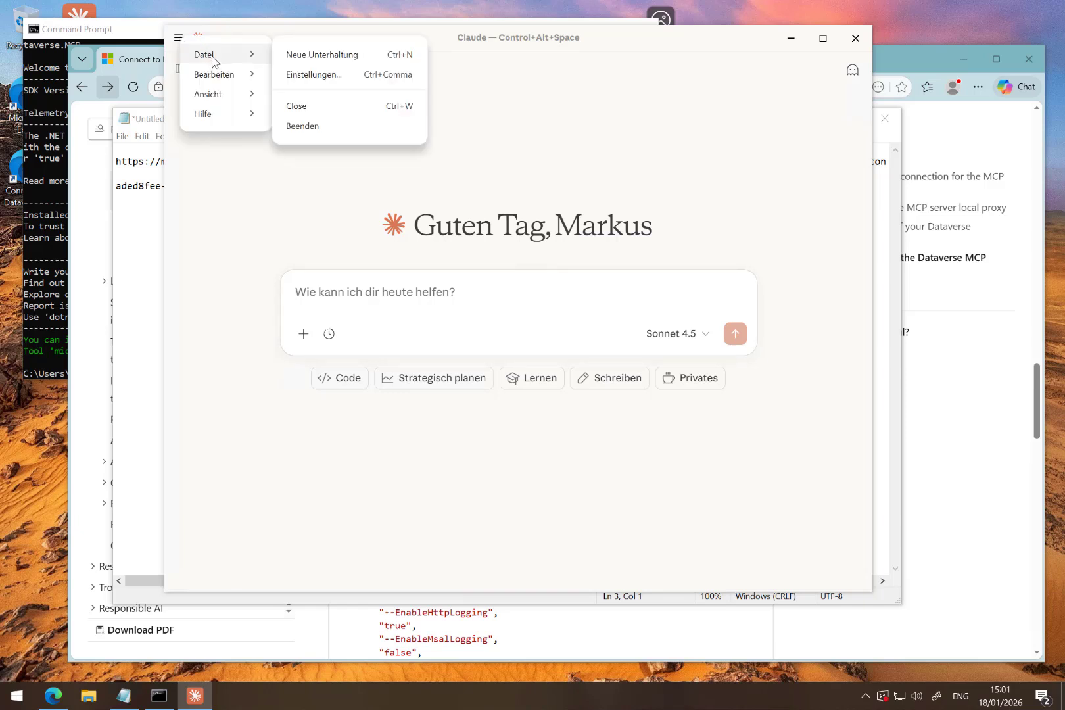
click(315, 74)
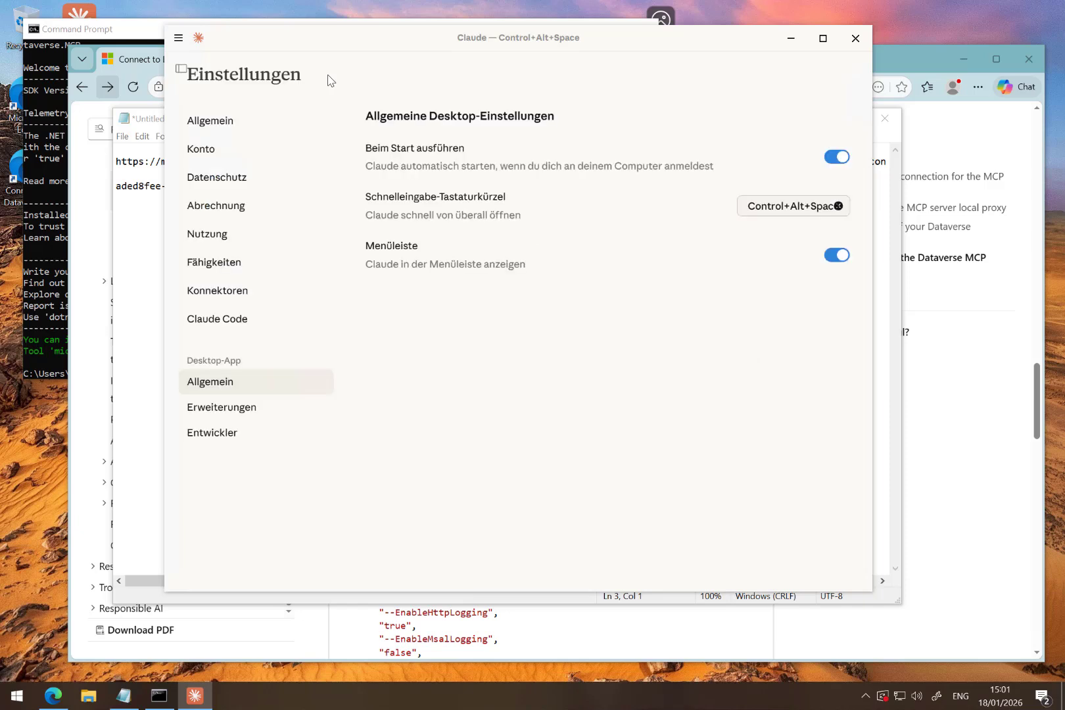
click(214, 437)
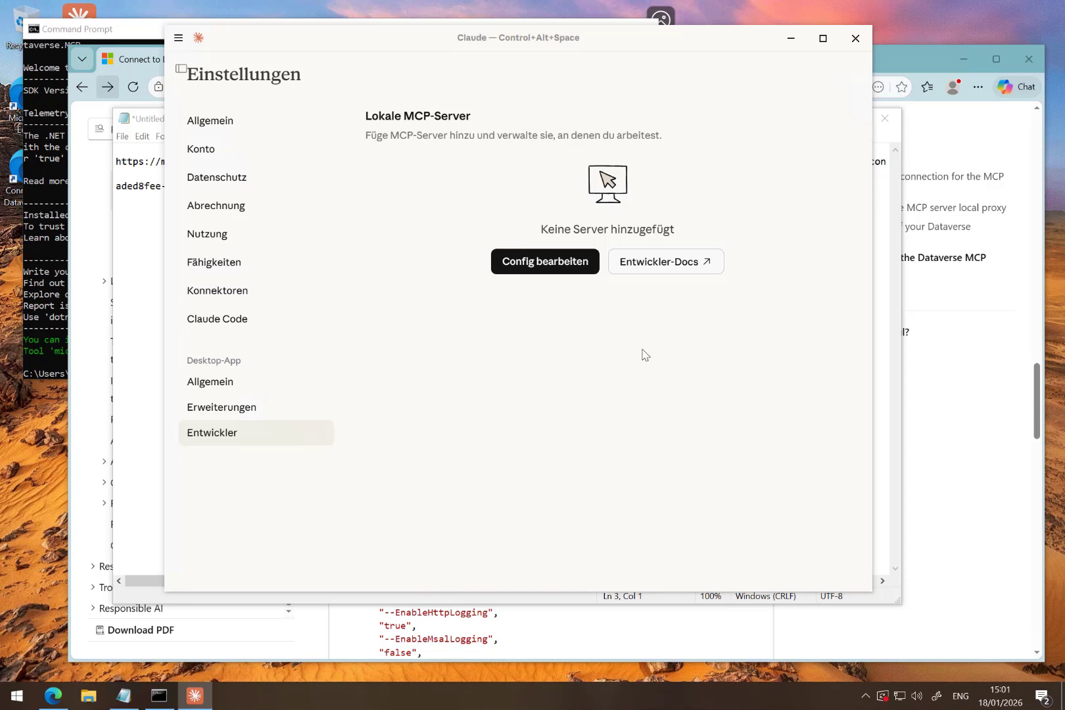
click(538, 263)
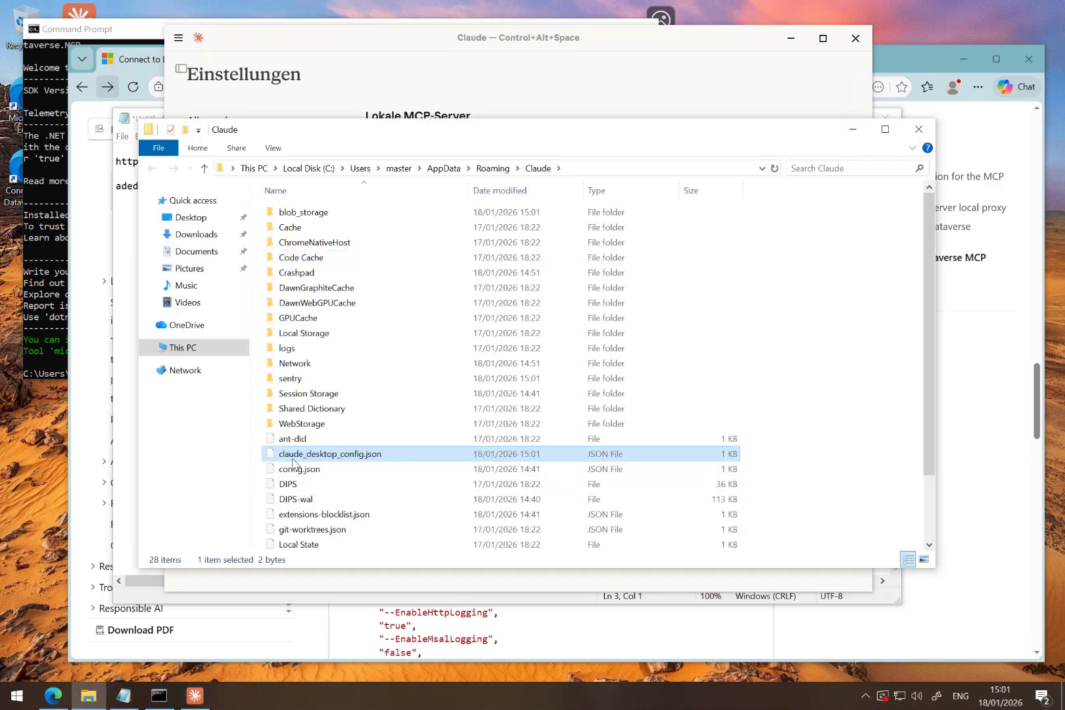
- Open claude_desktop_config.json with Notepad, without making Notepad the default app for .json files
right_click(393, 463)
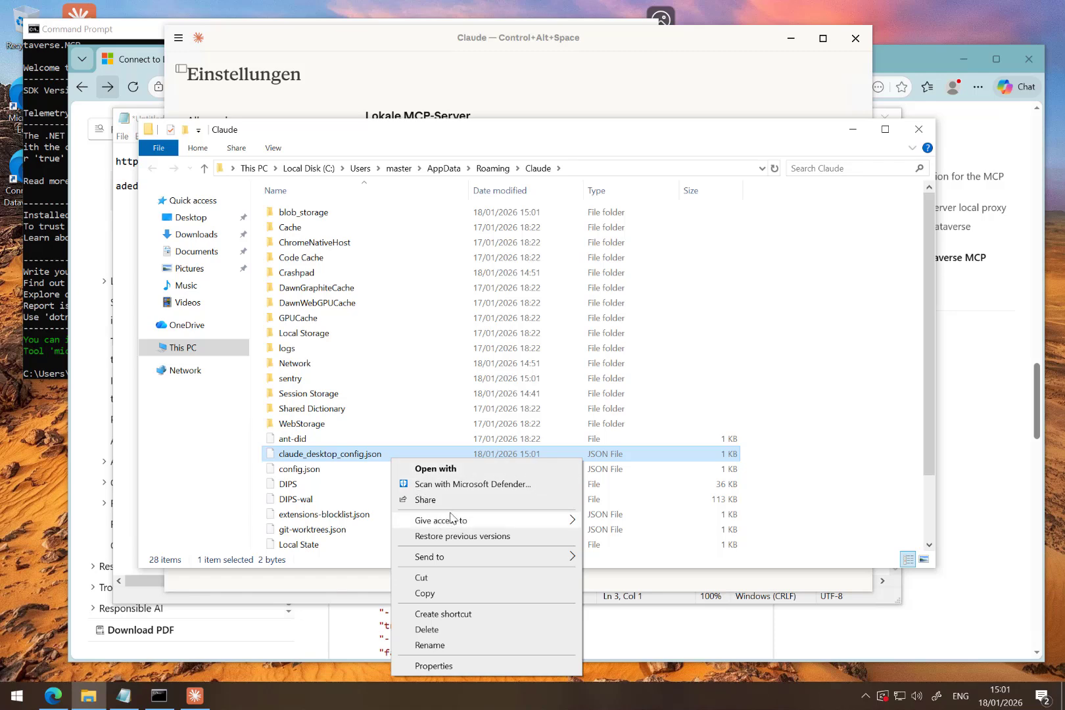
click(460, 470)
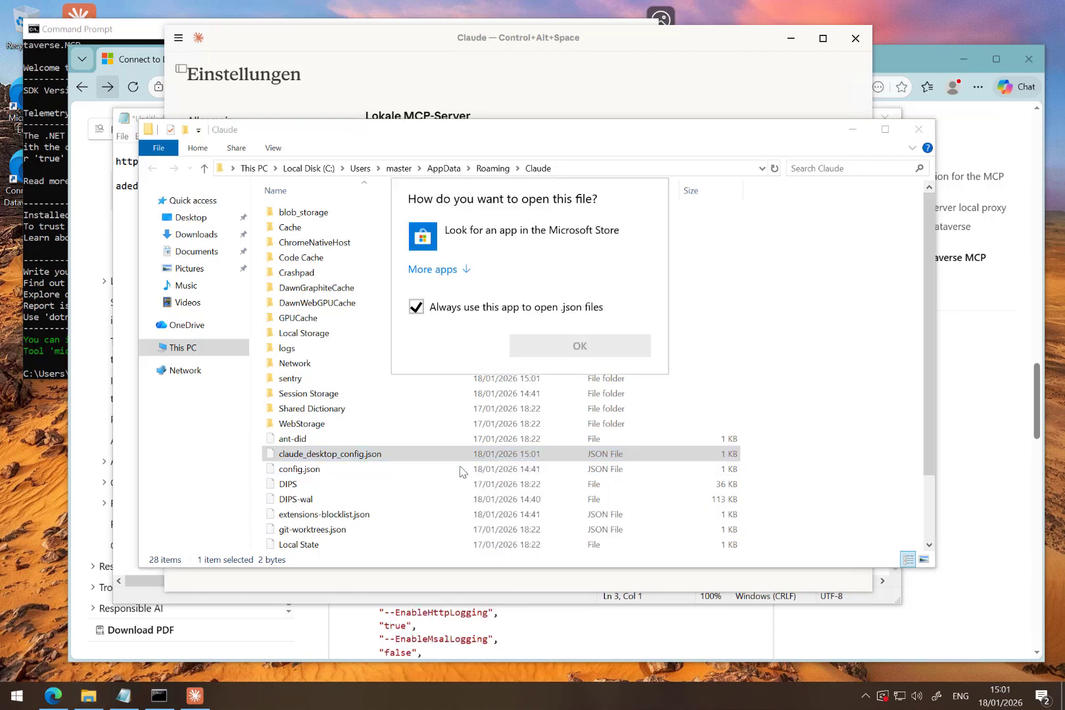
click(414, 300)
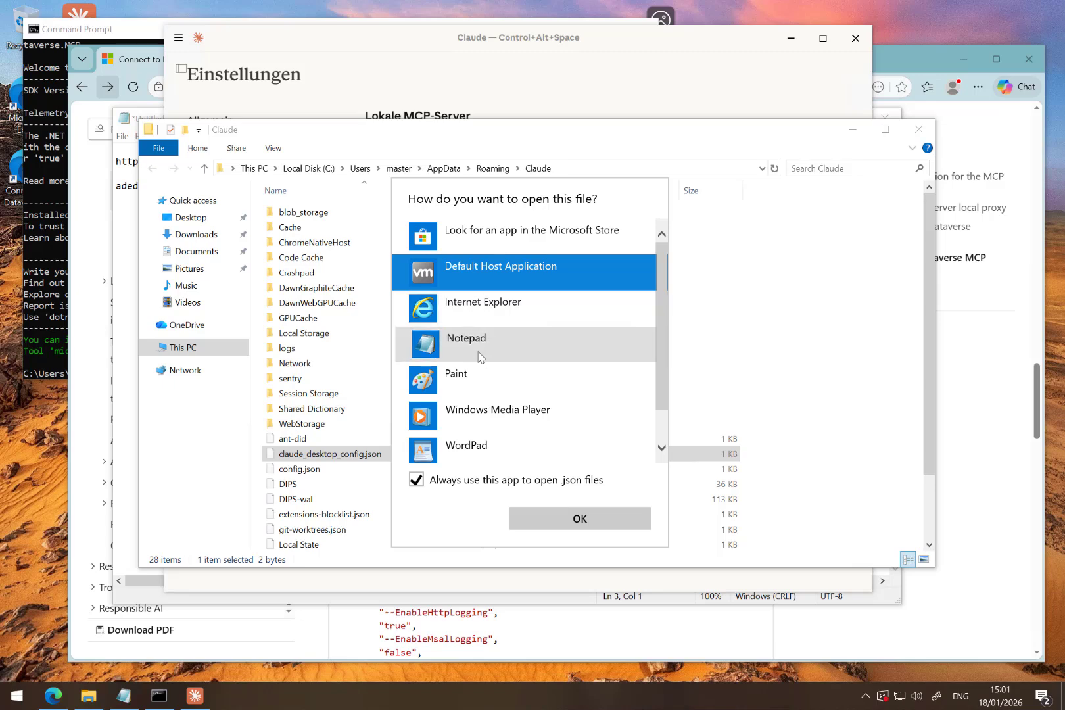
click(499, 343)
click(476, 485)
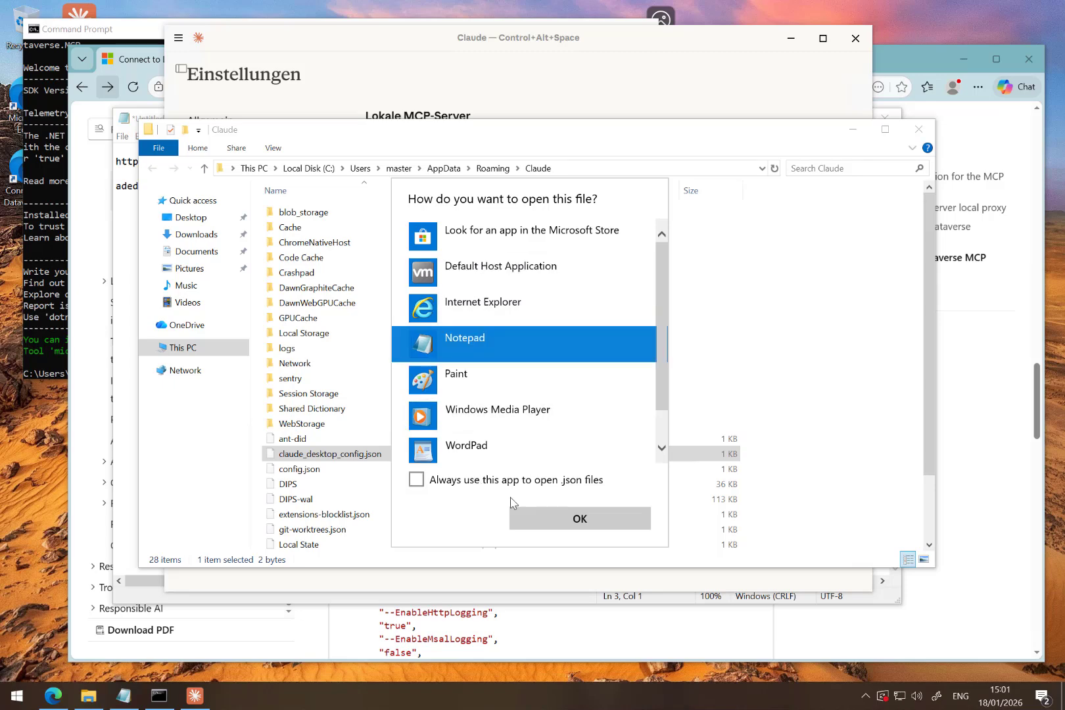
click(542, 514)
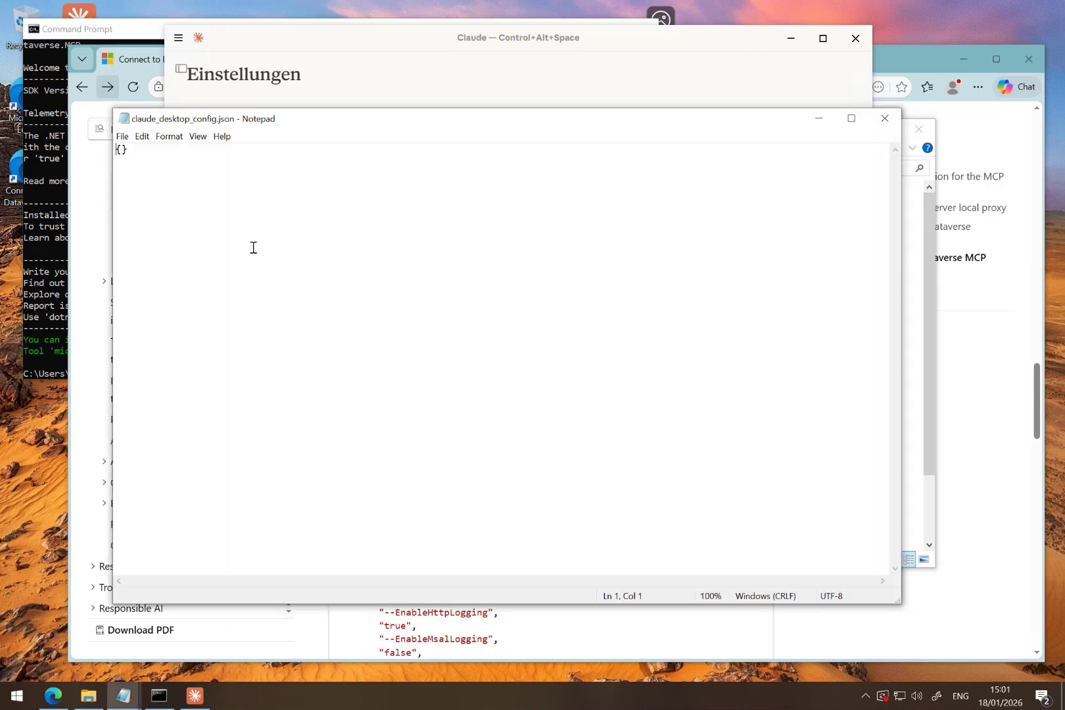
- Copy the complete mcpServers JSON snippet from the Microsoft Learn article and replace the contents of claude_desktop_config.json with it
click(53, 695)
scroll(394, 487, down, 3)
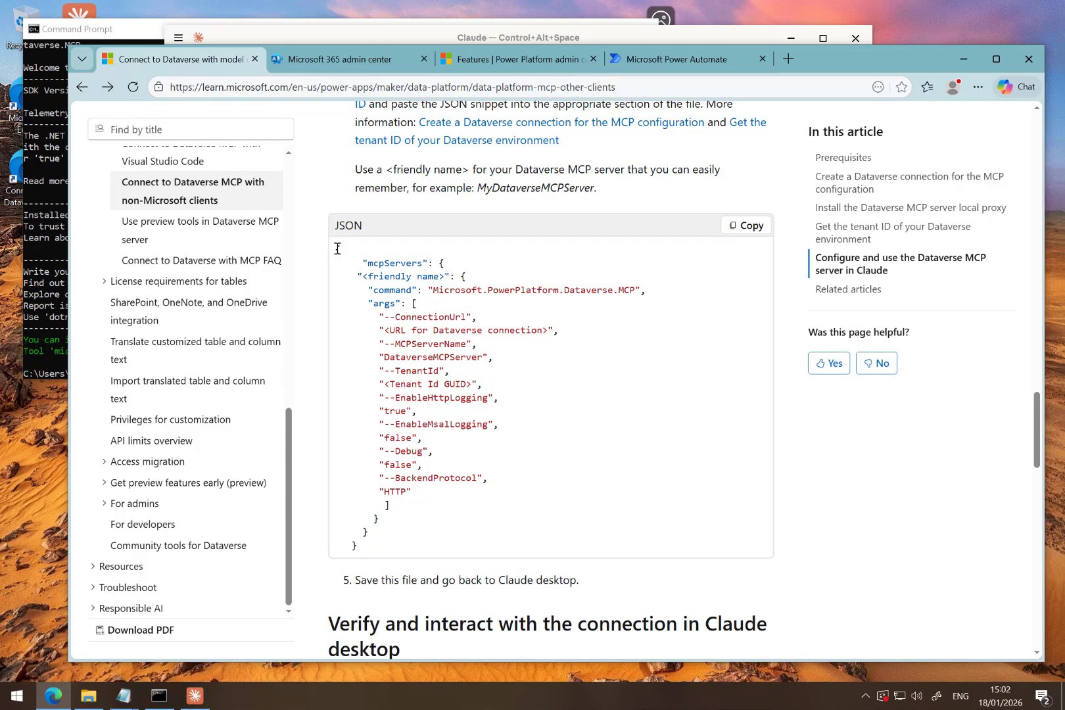
drag(338, 249, 365, 551)
key(ctrl+c)
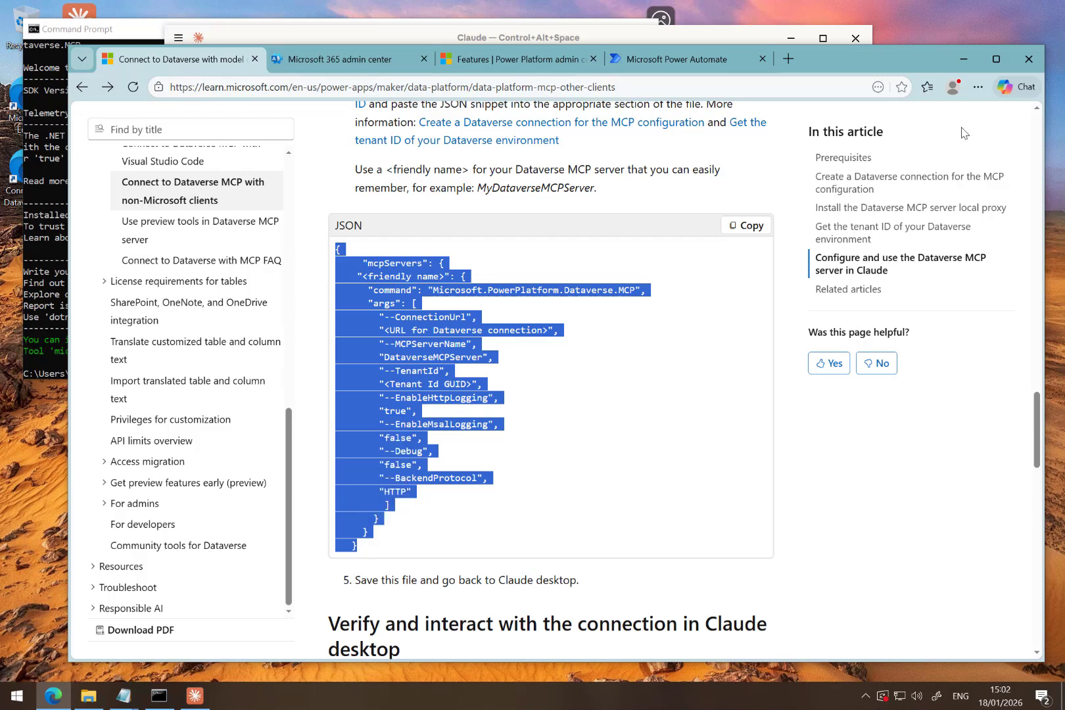
click(964, 59)
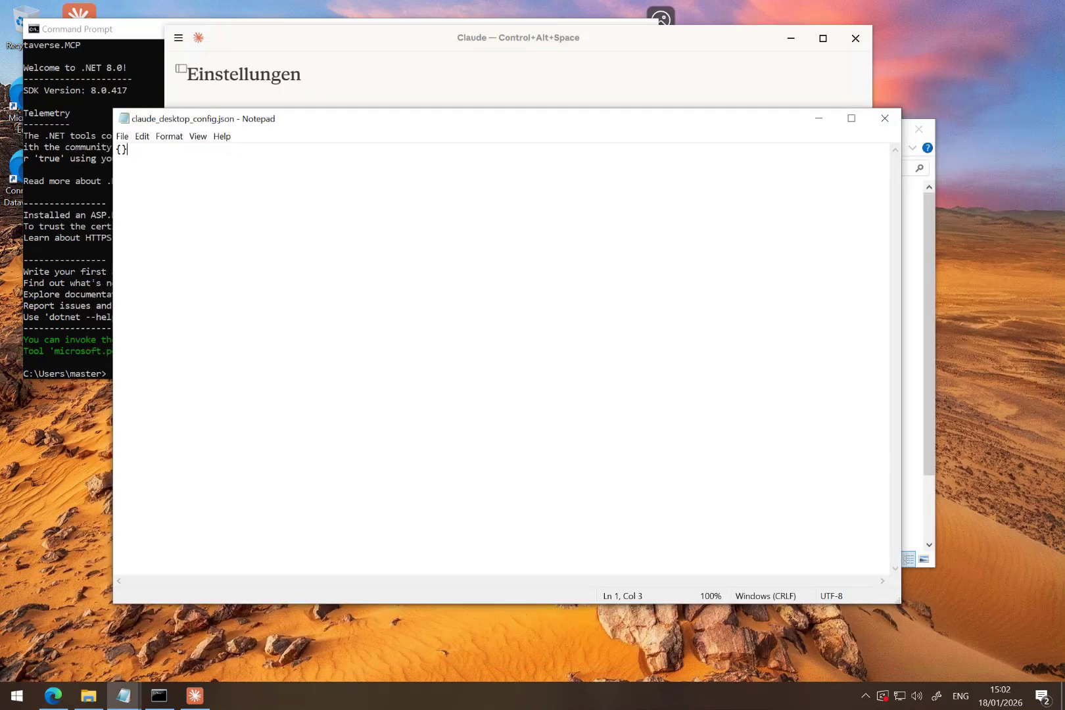
key(ctrl+a)
key(ctrl+v)
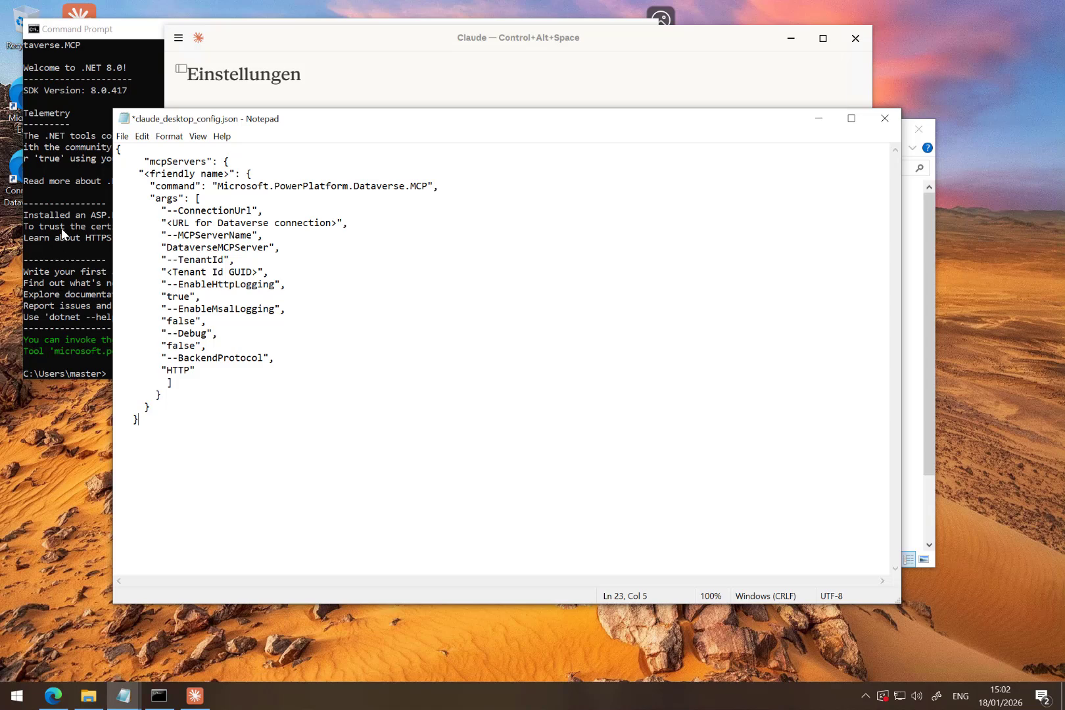
- Replace the <friendly name> placeholder in the config with MCPDV
click(150, 173)
key(shift+Right)
key(shift+Right)
key(shift+Right)
key(shift+Right)
key(shift+Right)
key(shift+Right)
key(shift+Right)
key(shift+Right)
key(shift+Right)
key(shift+Right)
key(shift+Right)
key(shift+Right)
key(shift+Right)
key(shift+Right)
key(shift+Right)
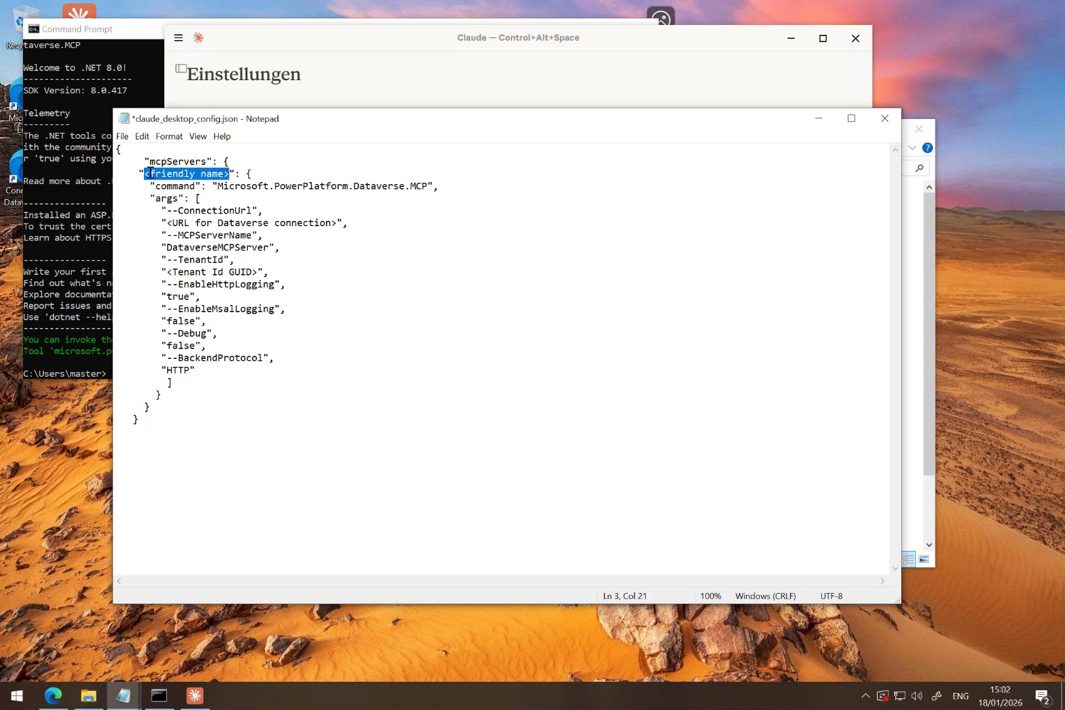
text(MCP)
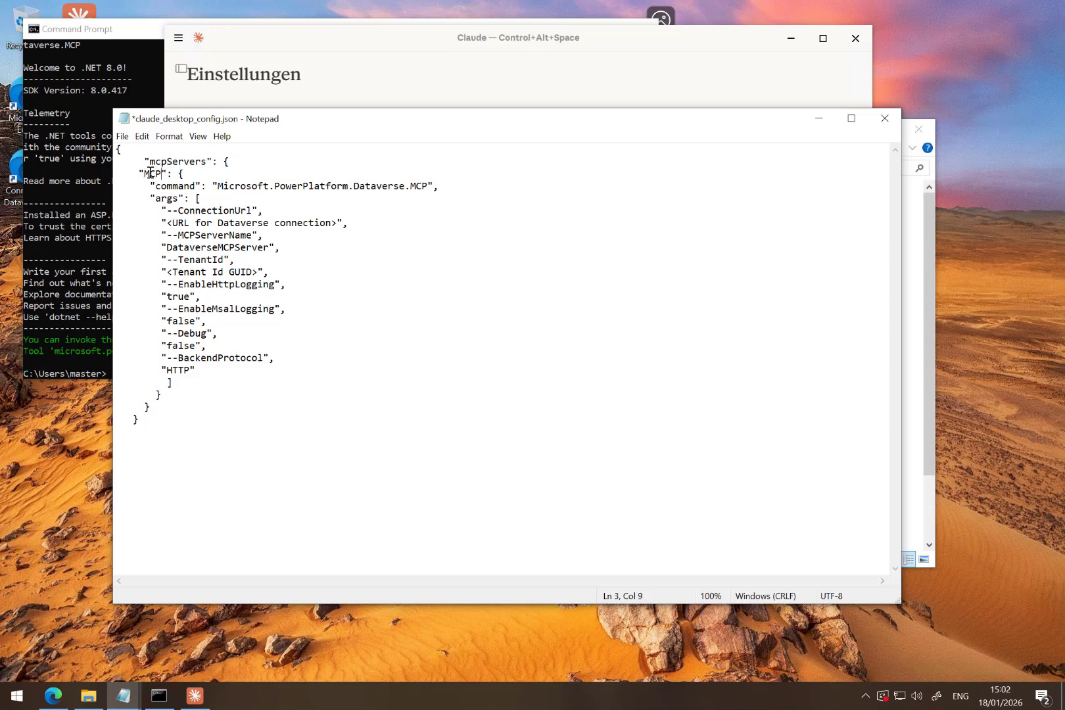
text(DV)
- Copy the adapted connection URL from the untitled notes and put it in place of <URL for Dataverse connection> in the config
click(131, 697)
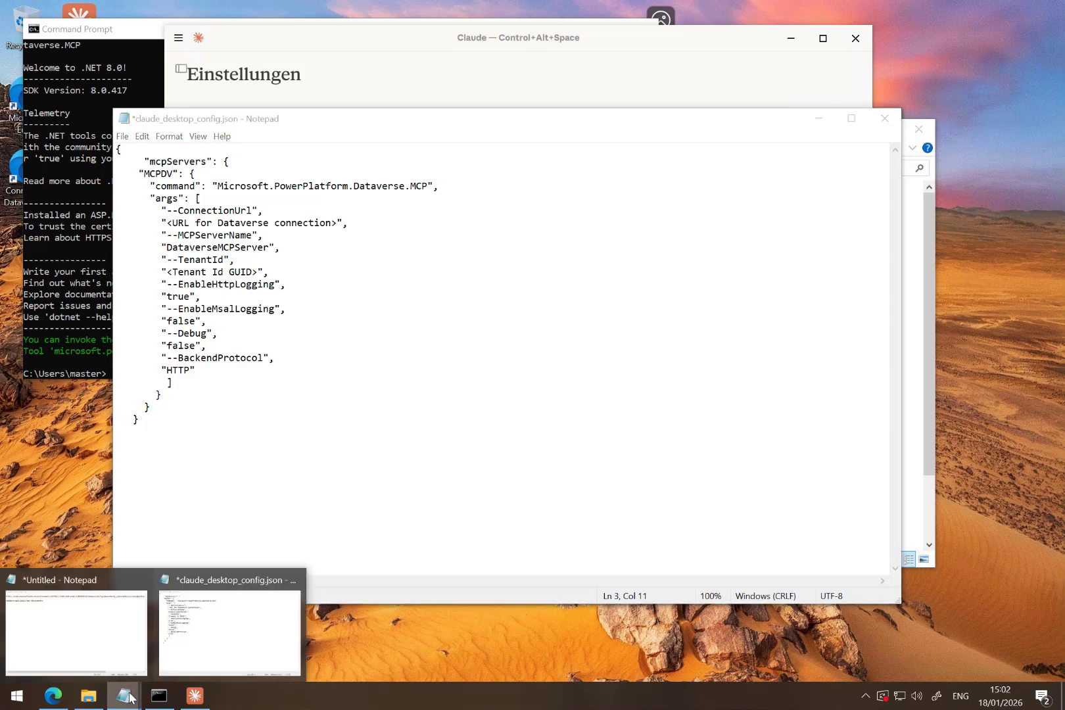
click(100, 625)
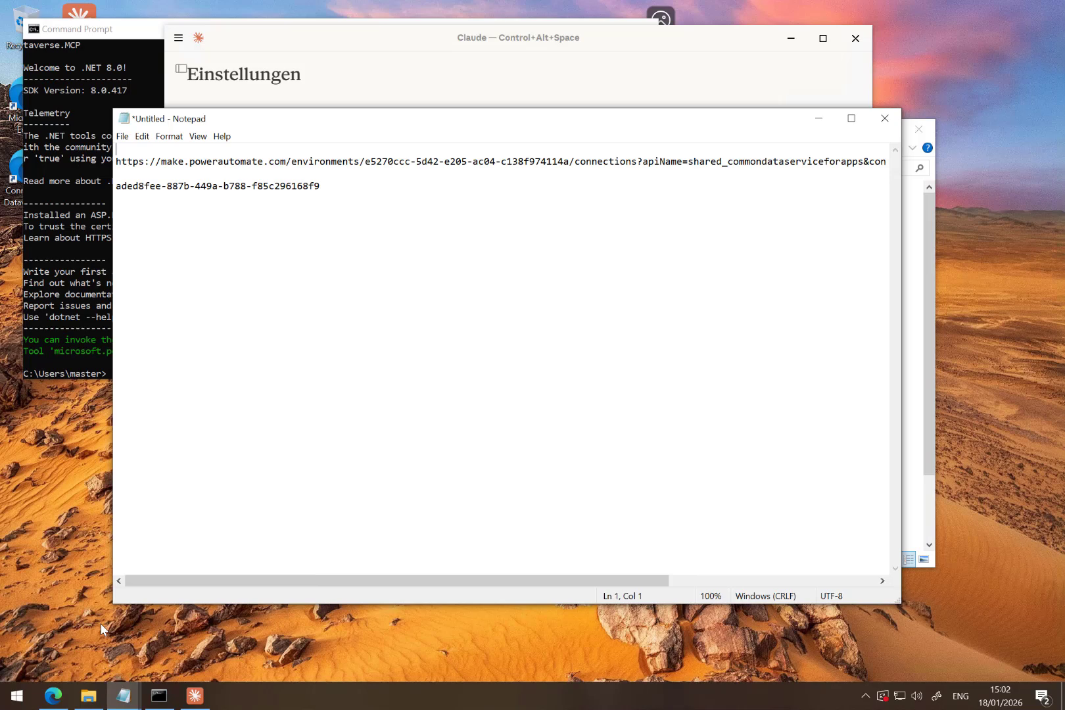
key(shift+Up)
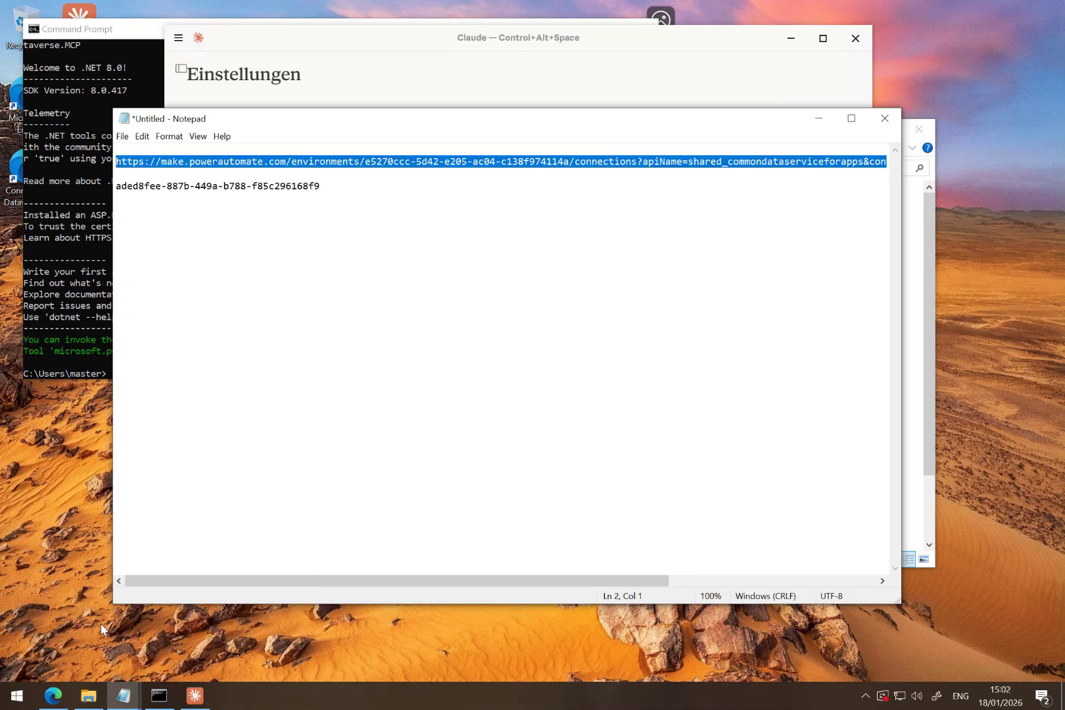
key(Left)
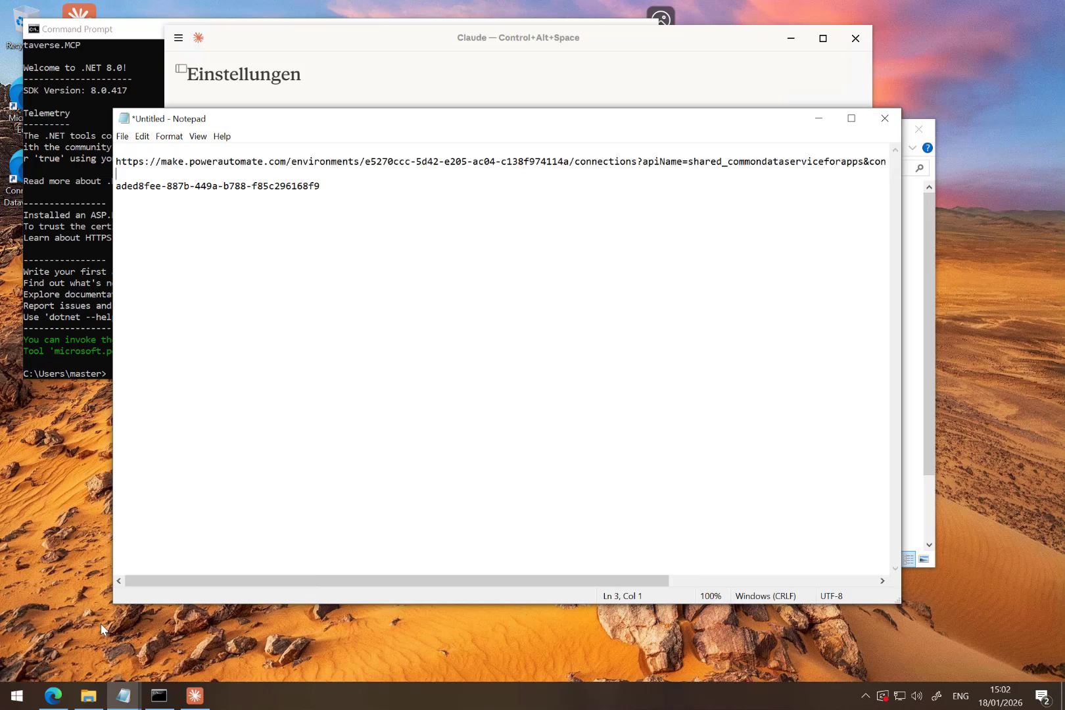
key(End)
key(shift+Home)
key(Down)
key(shift+Up)
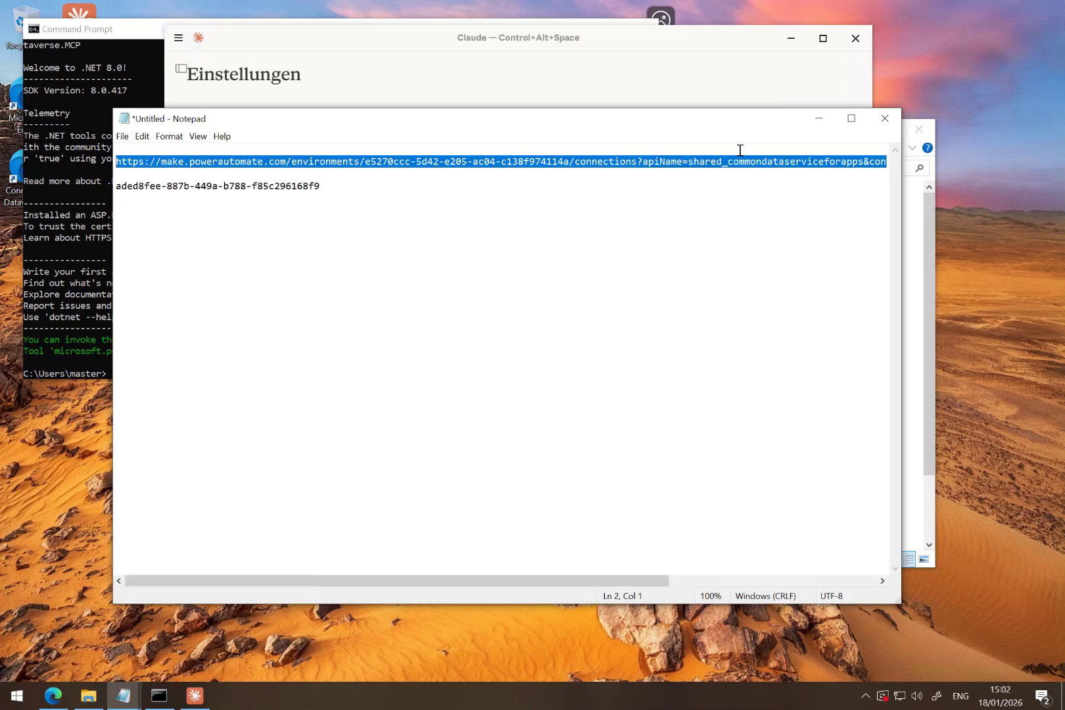
click(820, 119)
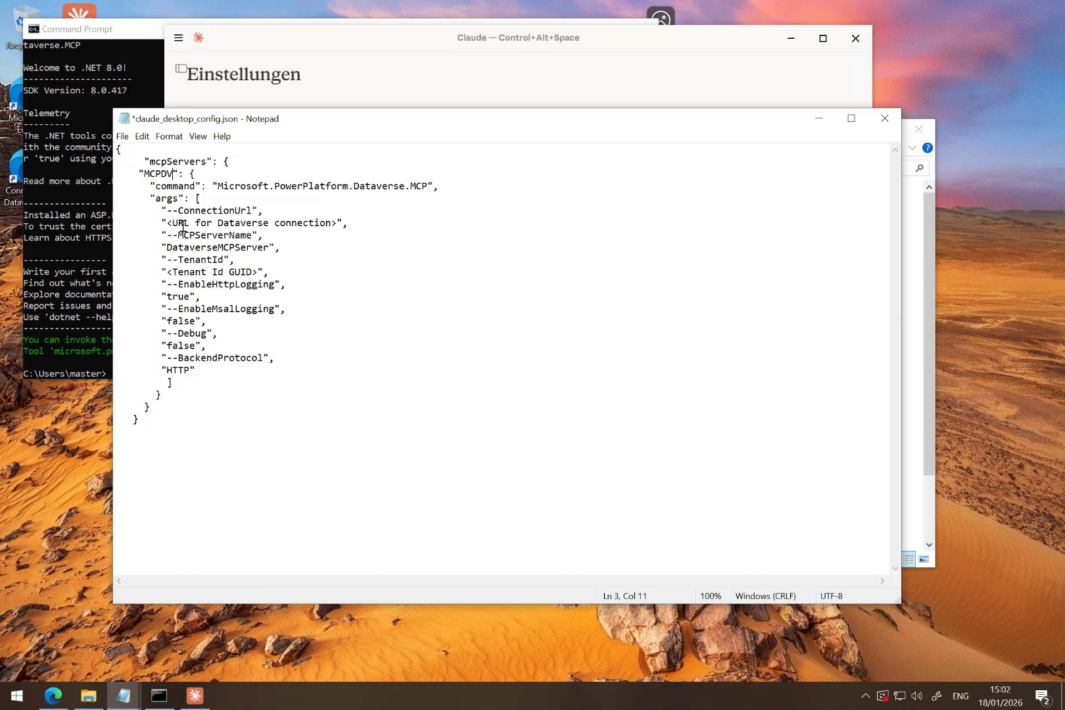
drag(167, 223, 335, 220)
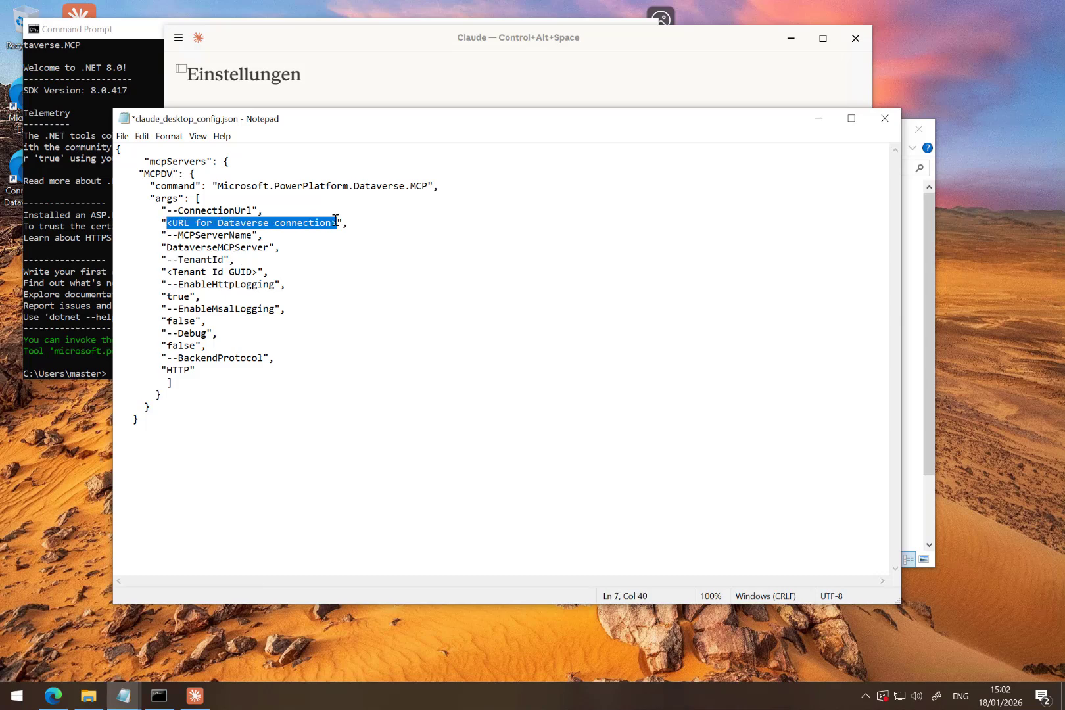
key(ctrl+v)
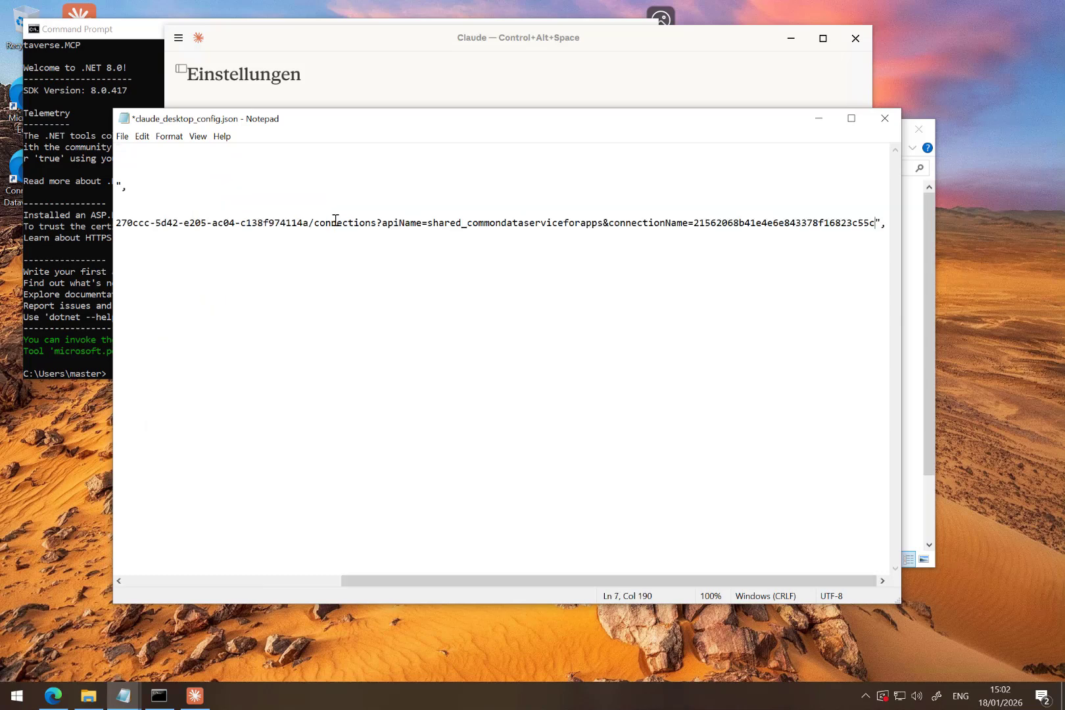
- Copy the tenant ID from the untitled notes and put it in place of <Tenant Id GUID> in the config
key(Down)
key(Home)
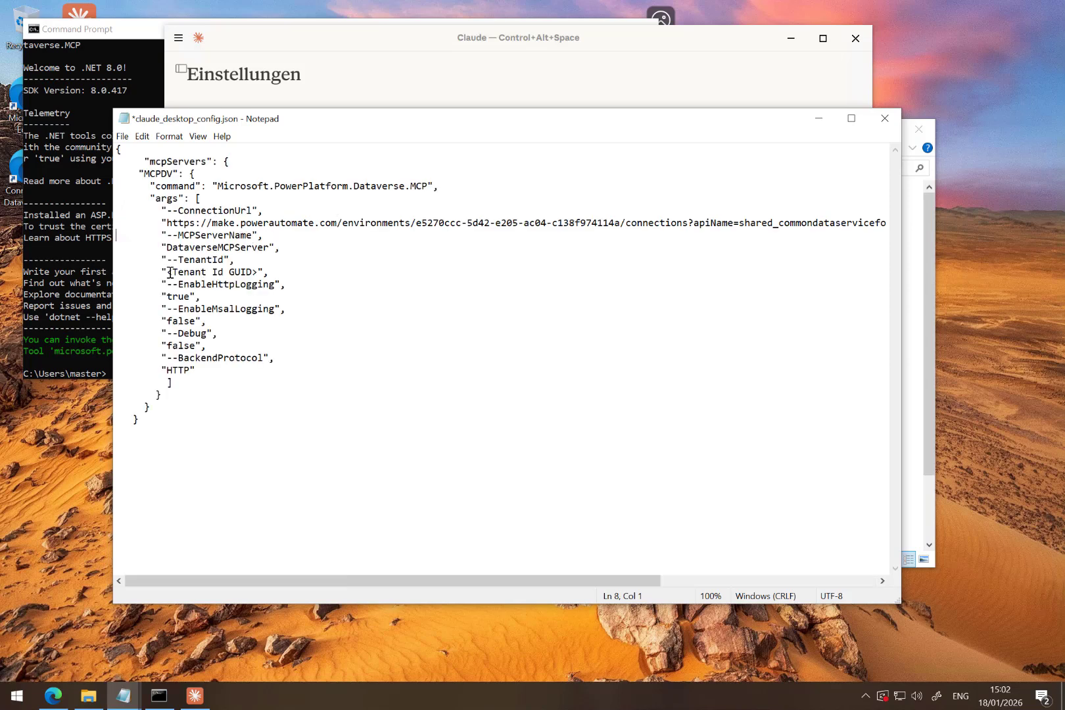
drag(167, 272, 259, 275)
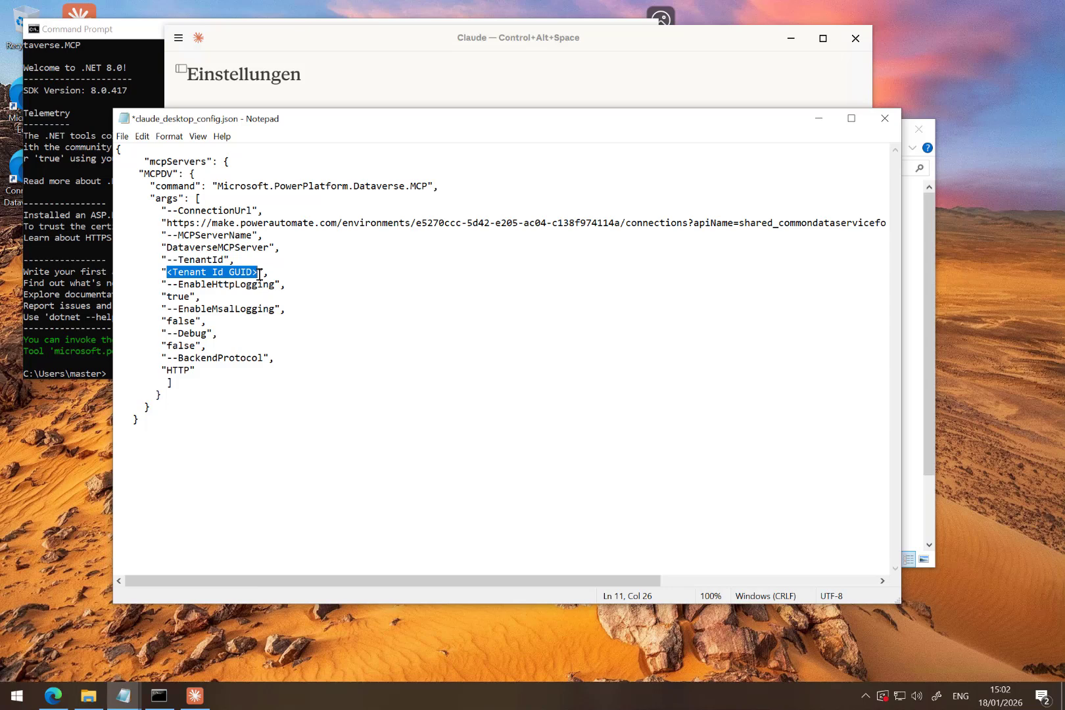
key(Delete)
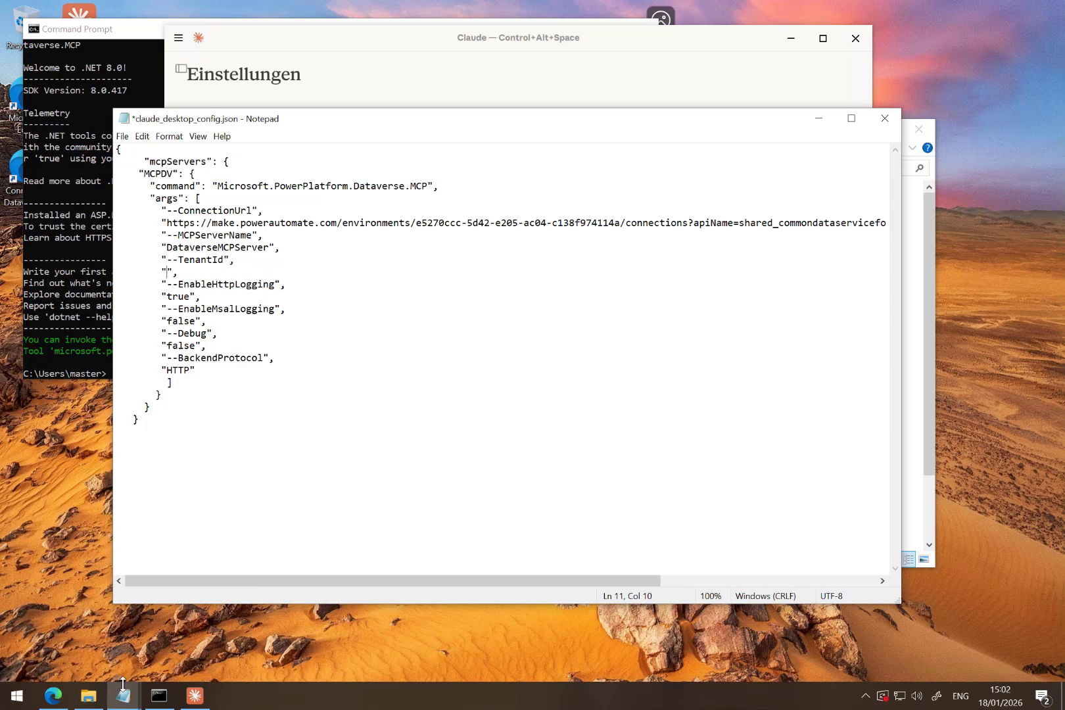
mouse_move(123, 684)
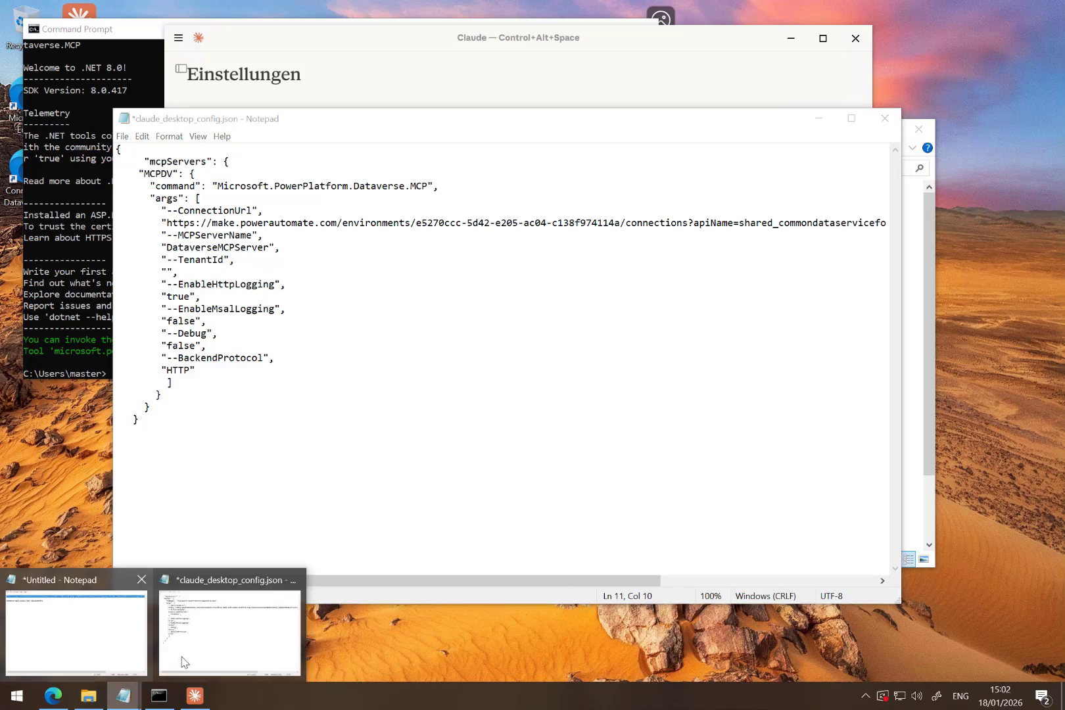
mouse_move(211, 643)
click(106, 621)
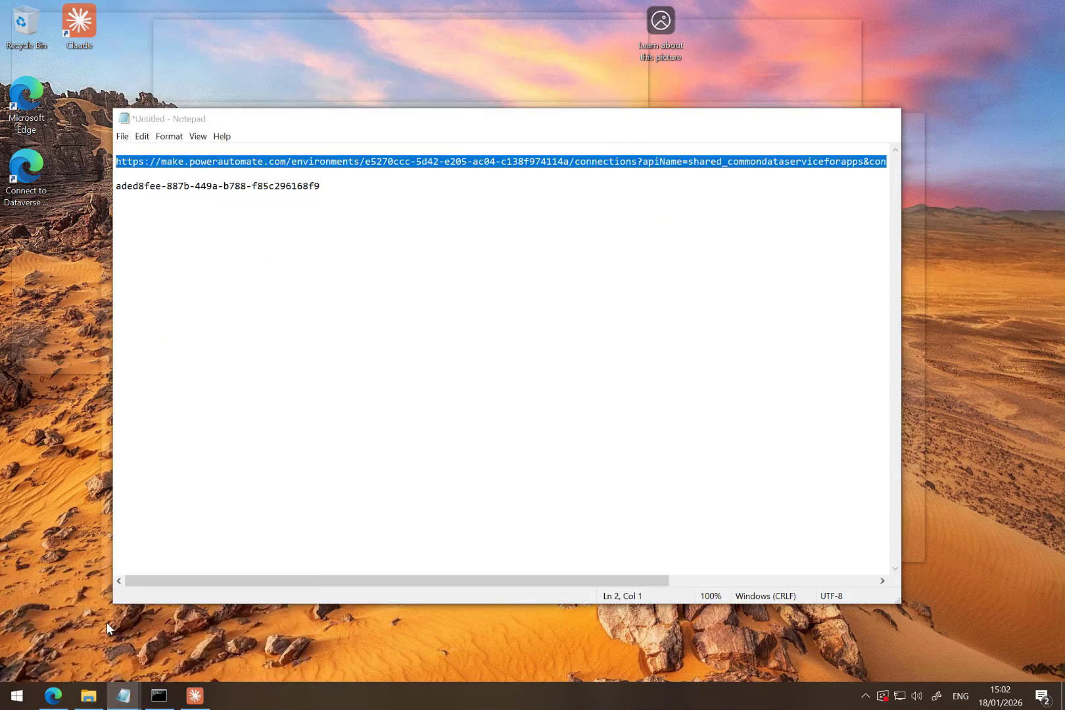
drag(320, 186, 116, 186)
key(ctrl+c)
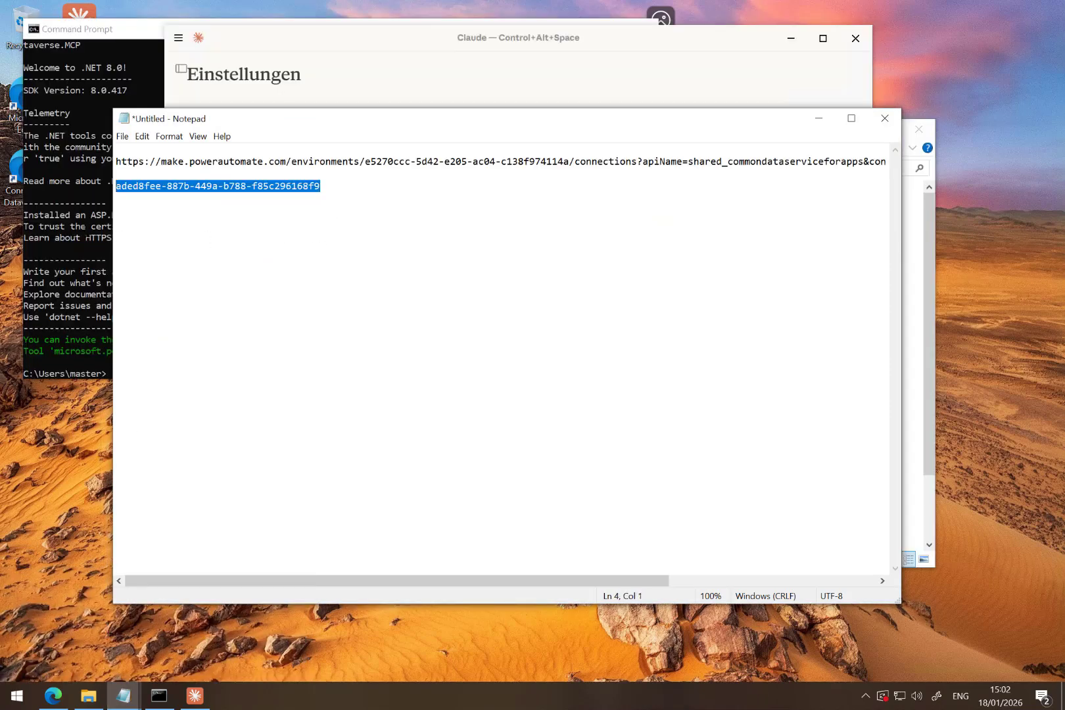
click(815, 121)
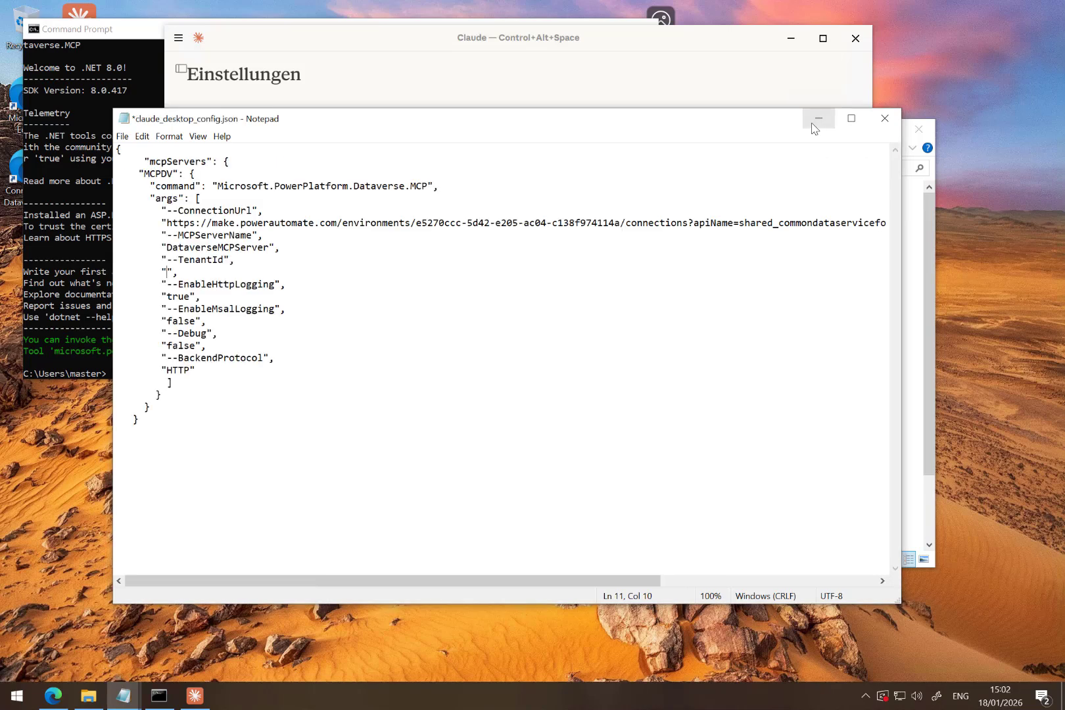
key(ctrl+v)
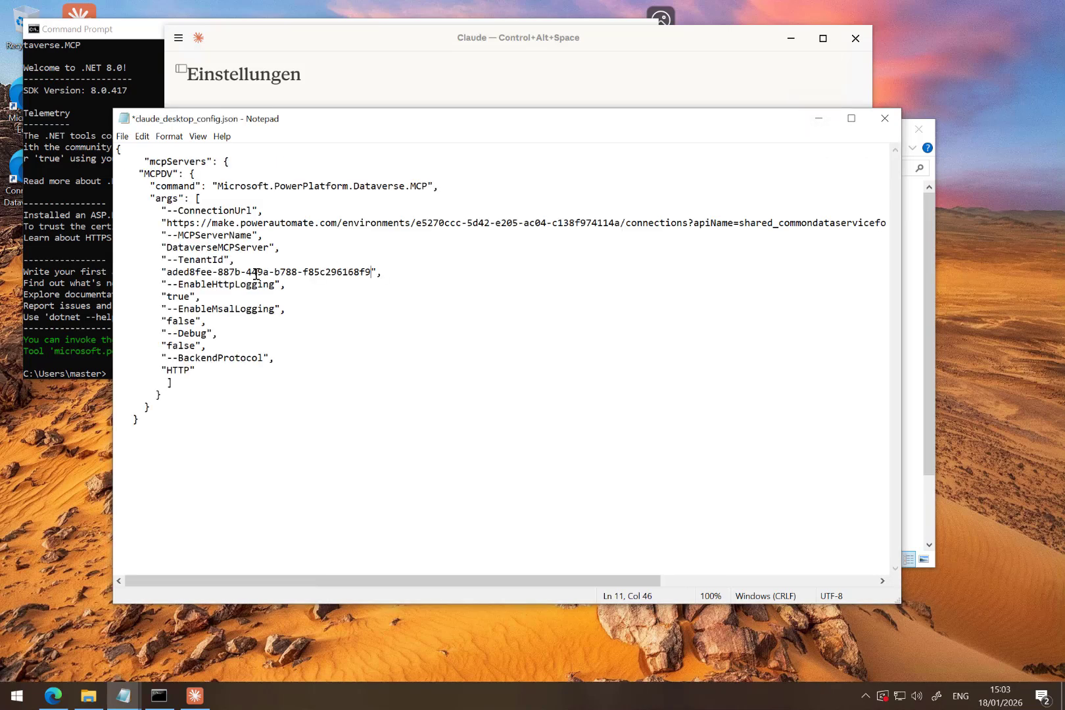
- Save claude_desktop_config.json and close it
click(123, 137)
click(144, 197)
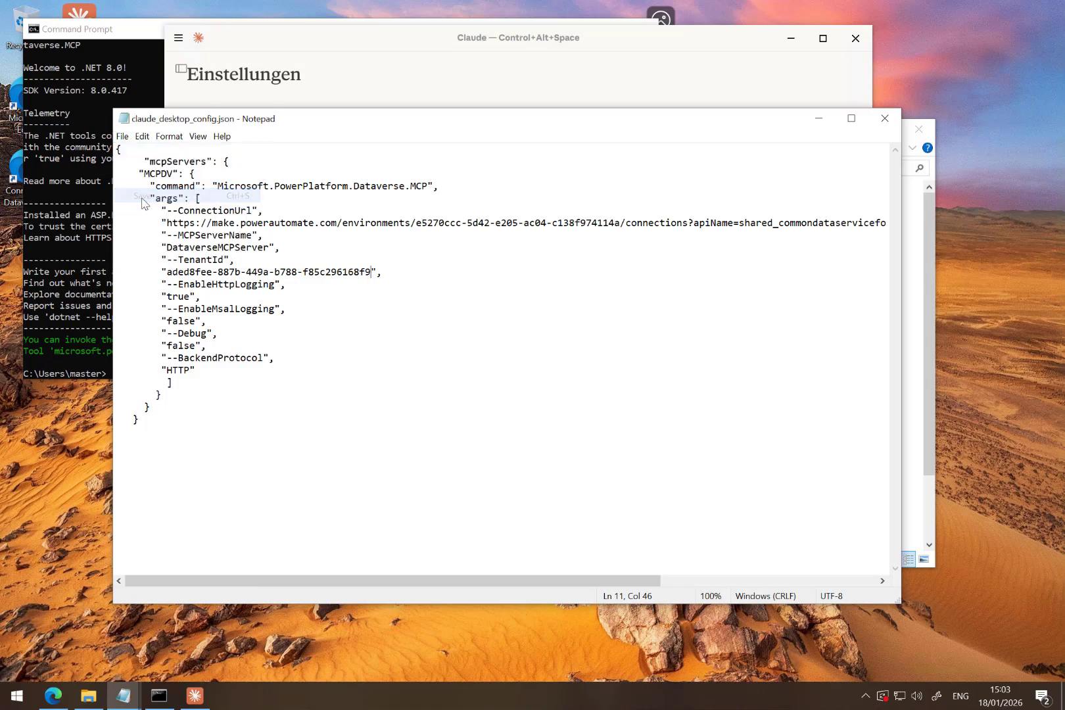
click(885, 118)
- Quit Claude completely, including its background process, and start it again from the desktop
click(855, 40)
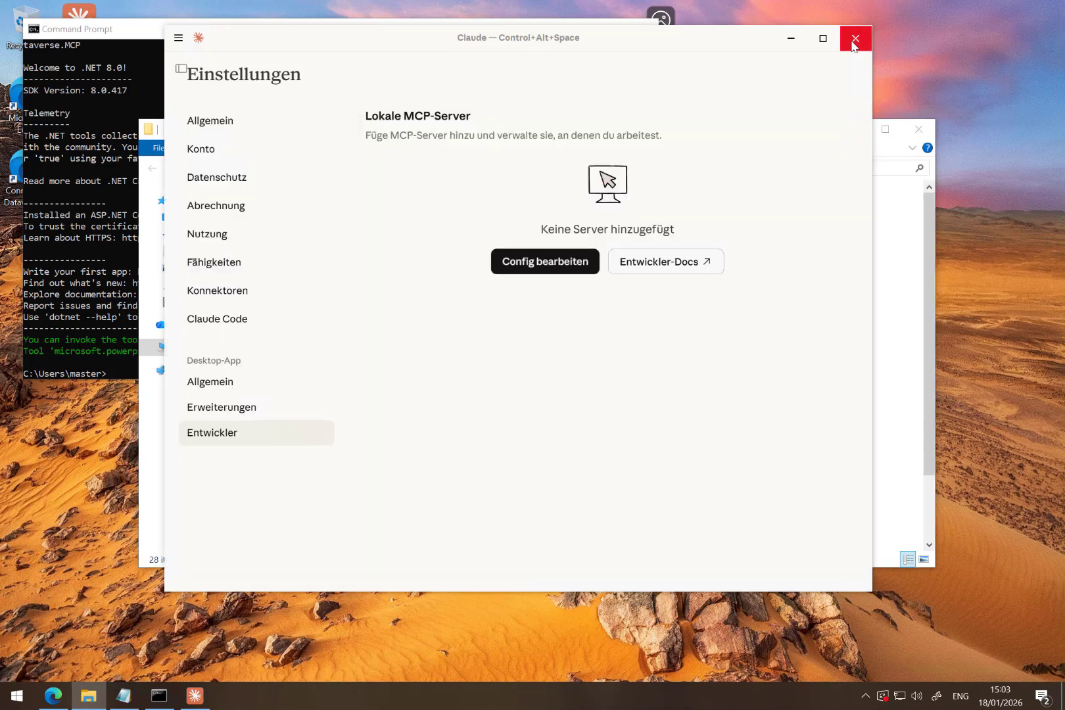
click(862, 700)
right_click(864, 671)
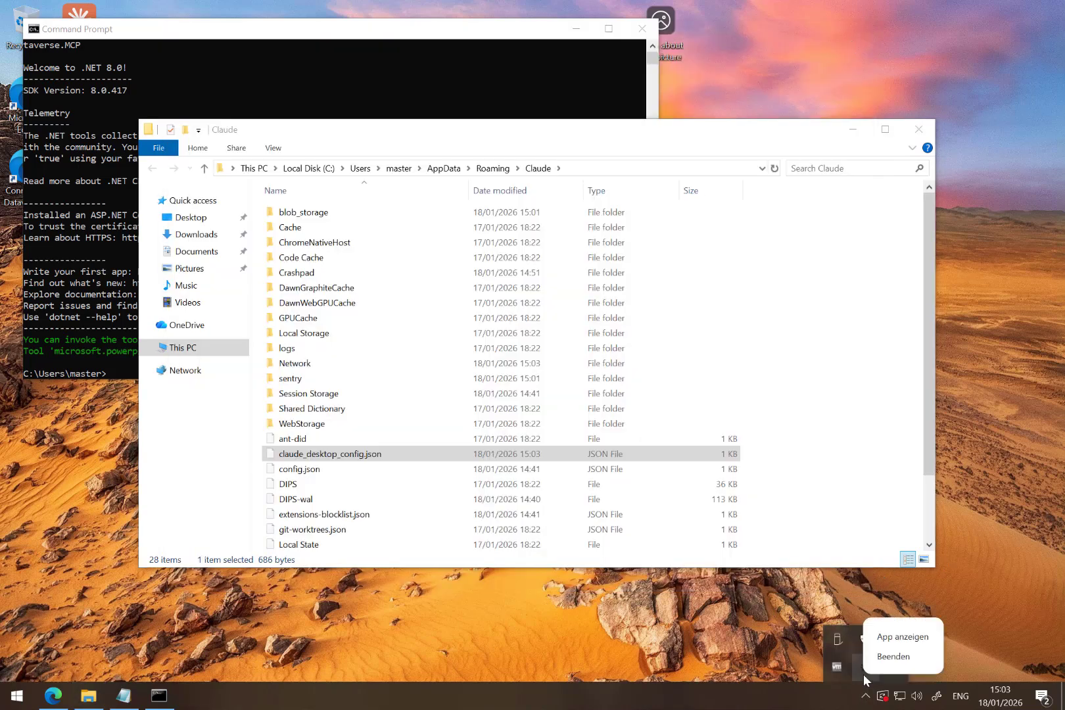
click(894, 656)
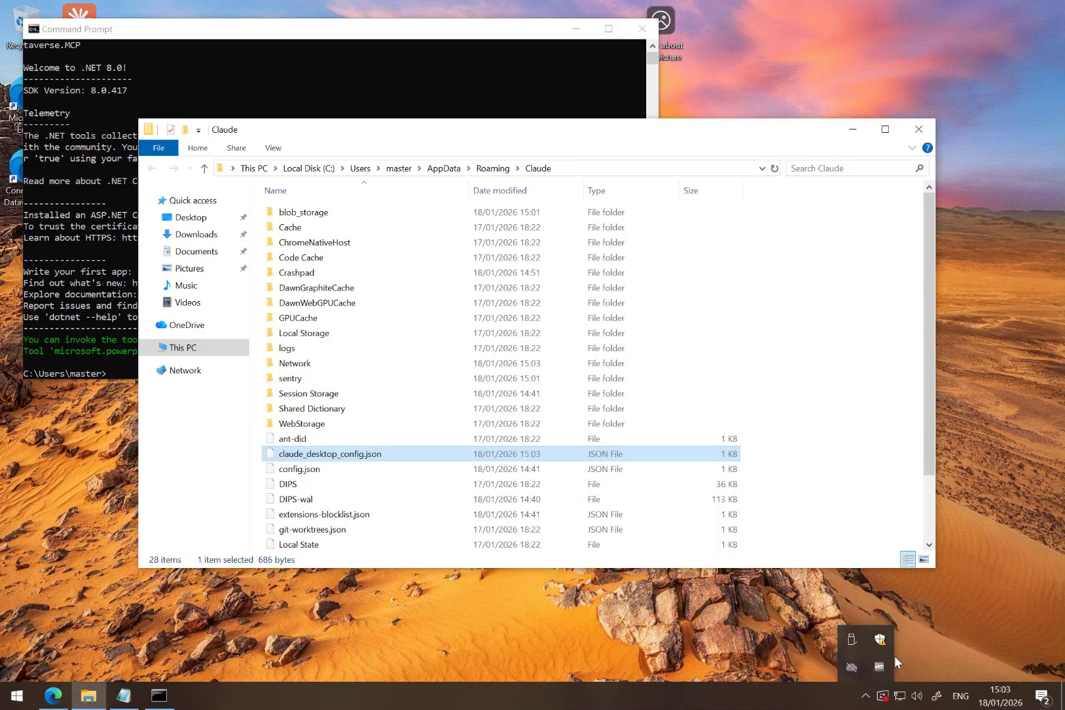
click(748, 663)
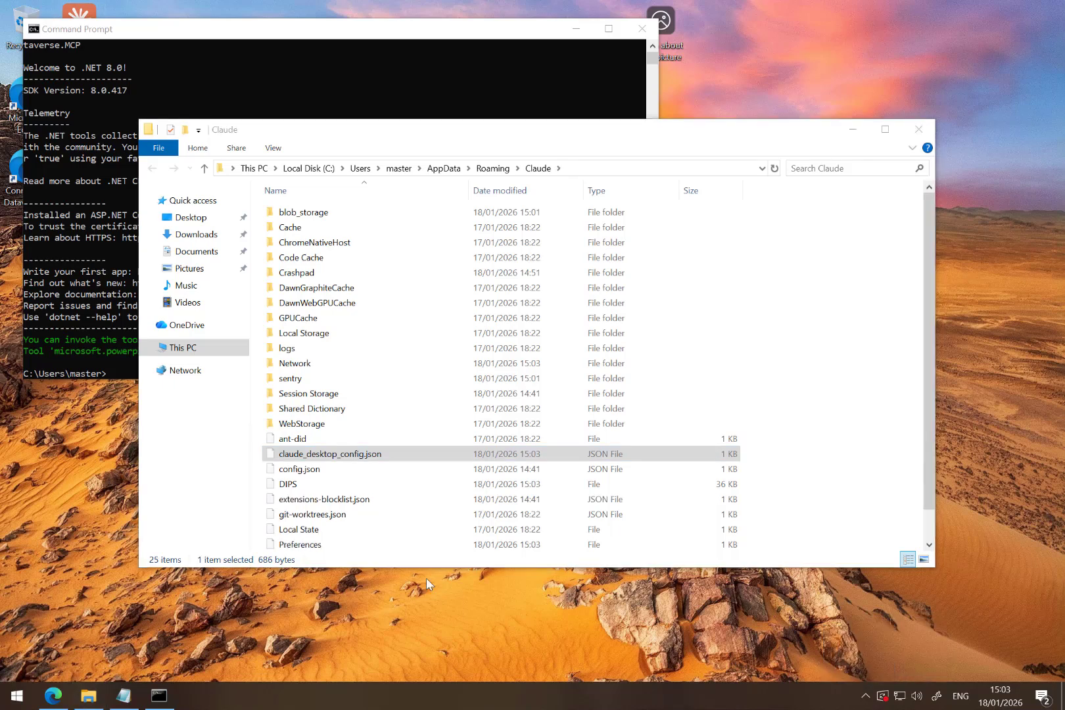
double_click(84, 18)
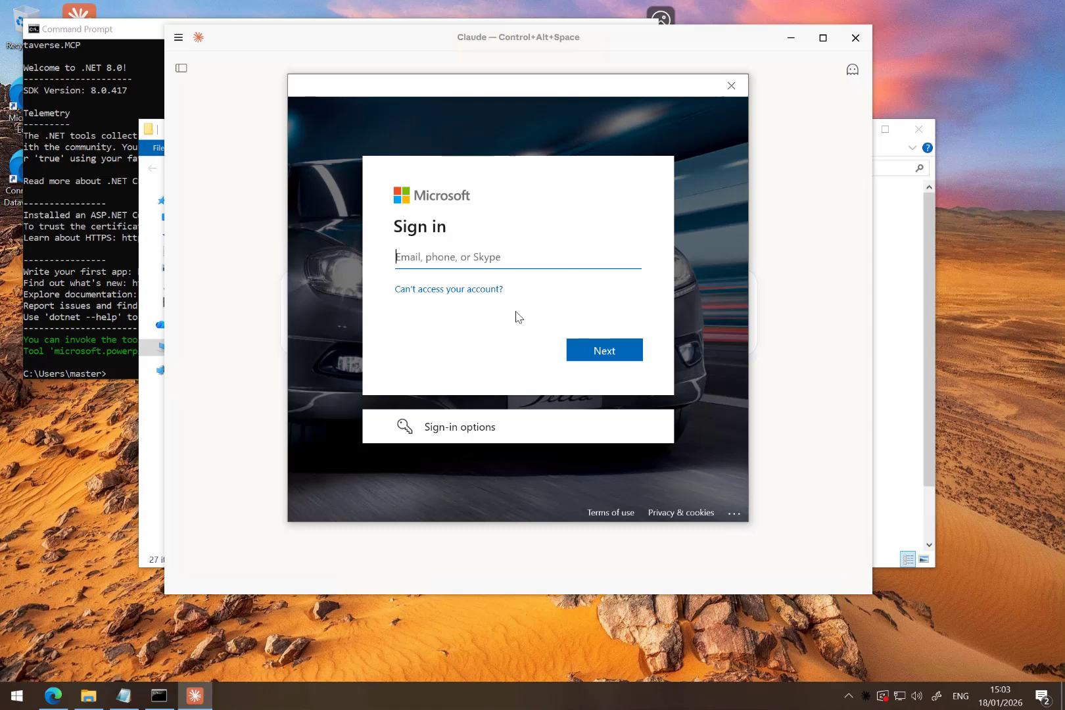
- Sign in to the Microsoft account by entering the account e-mail and the account password
key(Return)
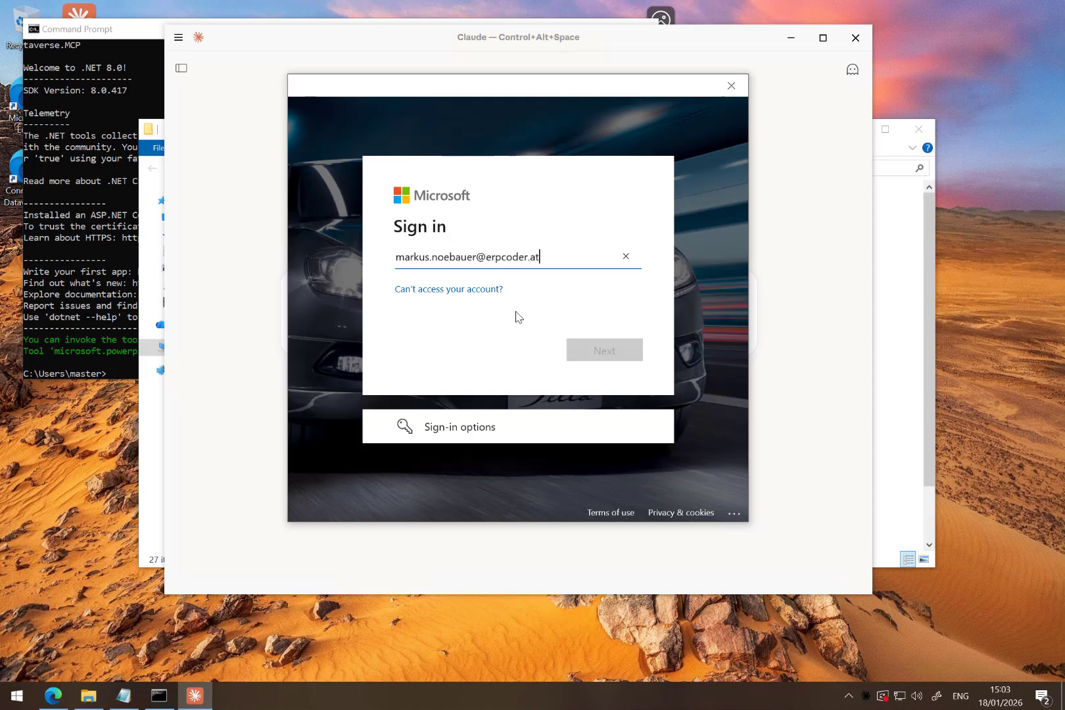
text(****)
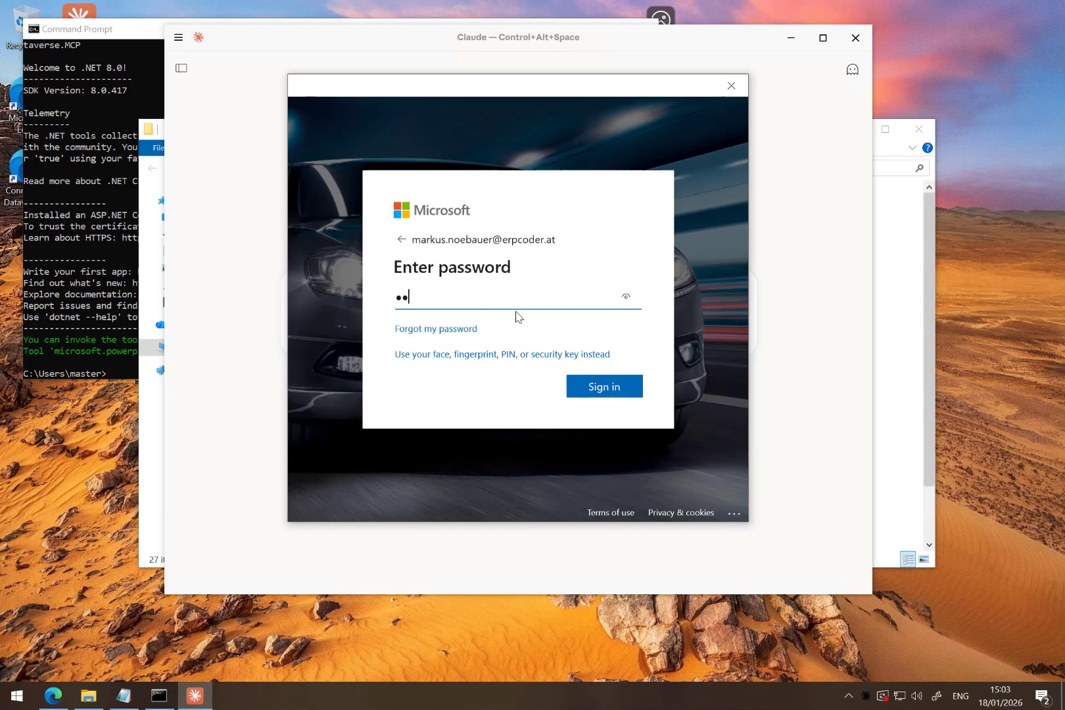
text(*******)
key(Return)
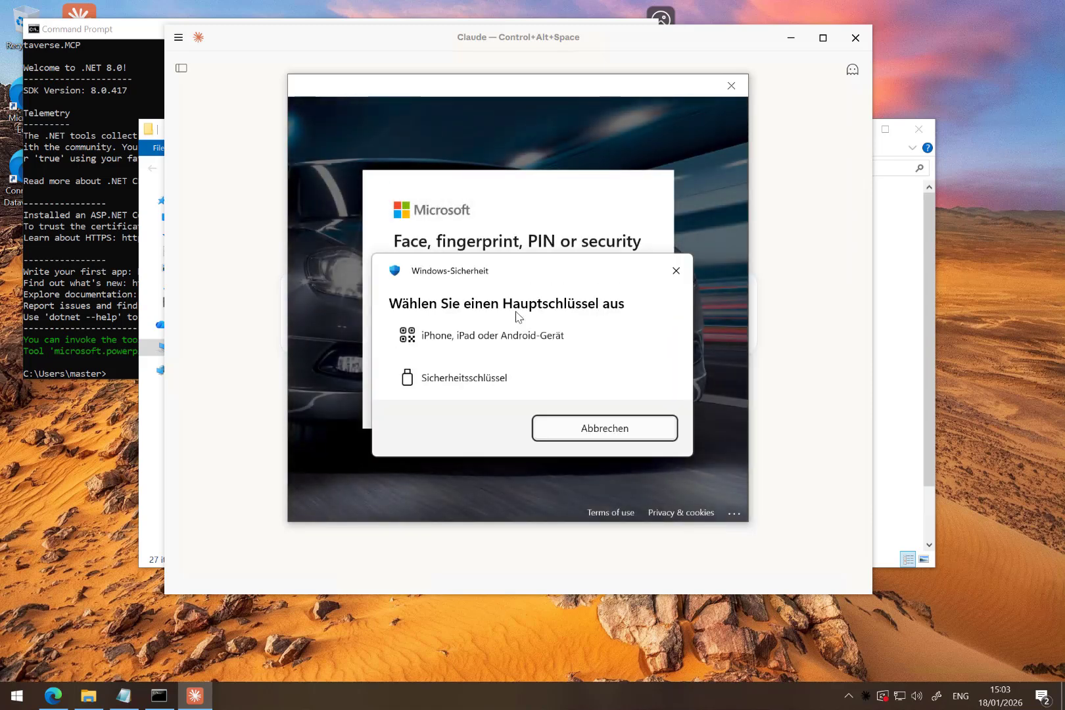
- Dismiss the passkey request, verify through the Microsoft Authenticator app instead, and accept signing in to all apps on this device
click(678, 271)
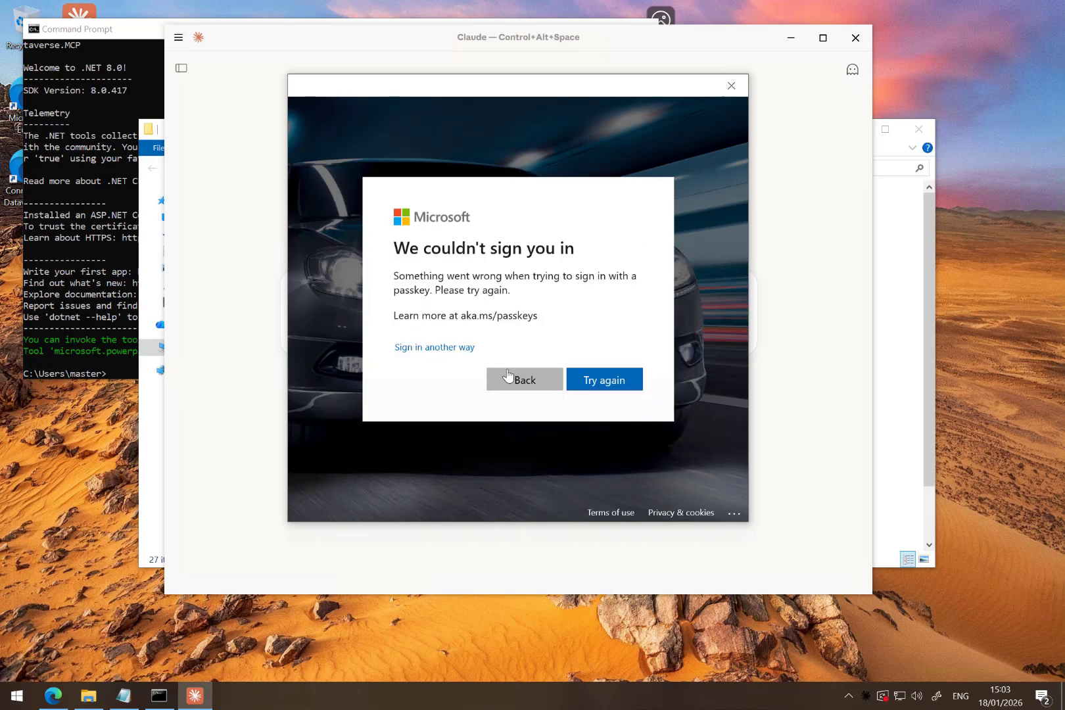
click(437, 349)
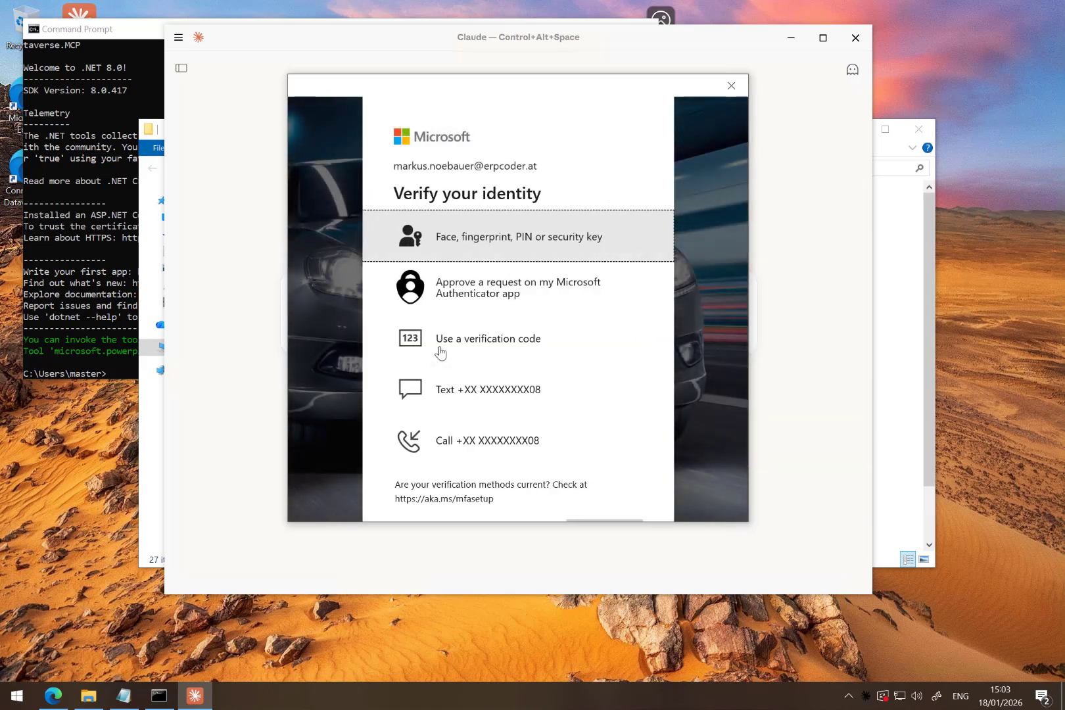
click(581, 311)
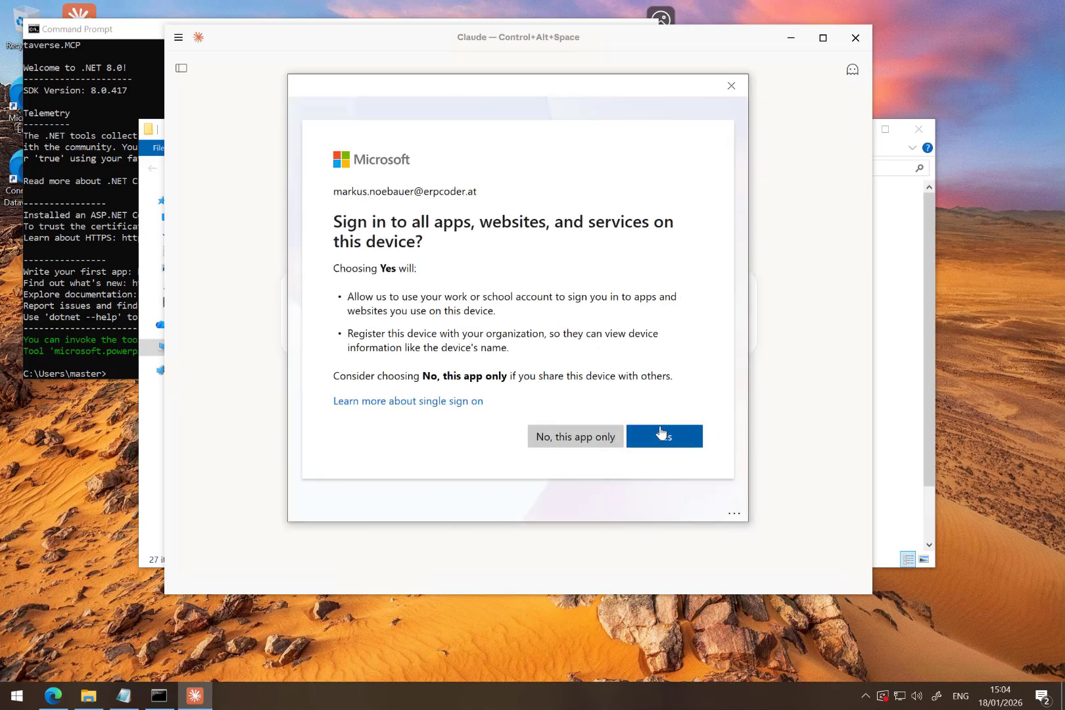
click(665, 437)
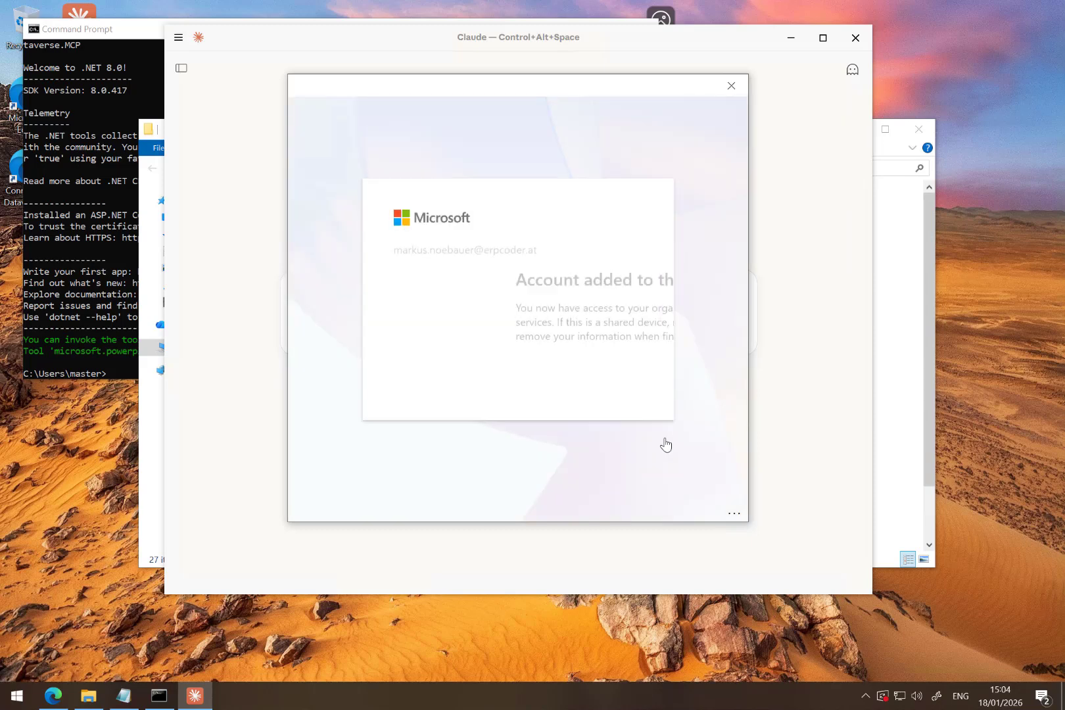
click(607, 377)
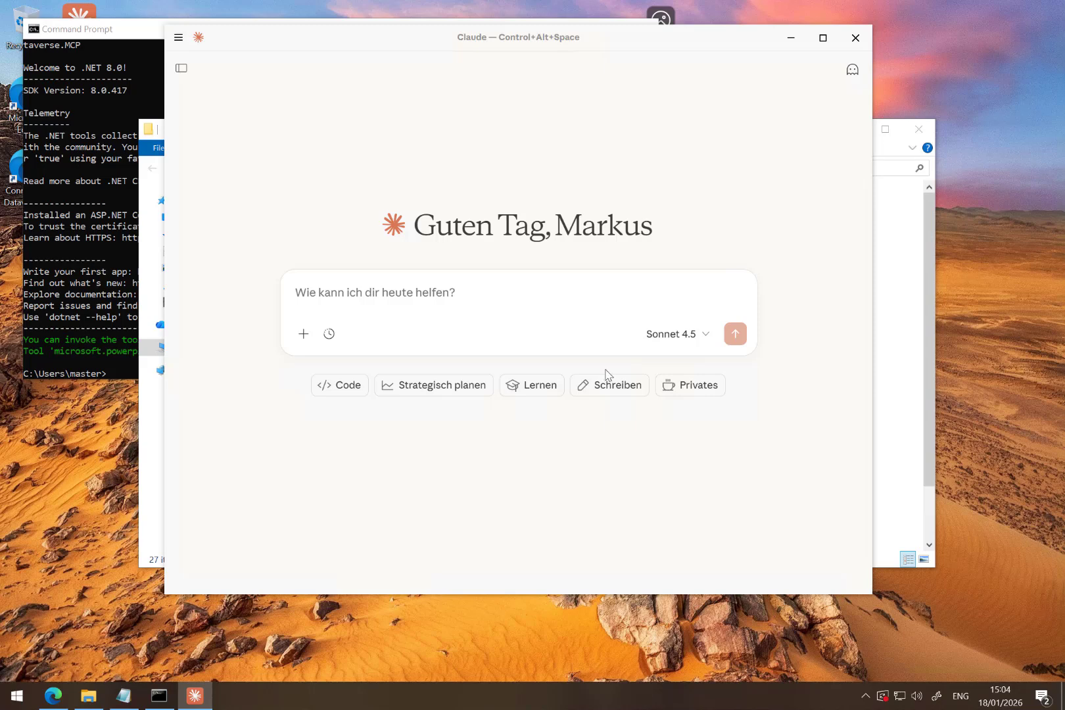
- Check in the chat's connector list whether the MCPDV connector is available and enabled
click(303, 334)
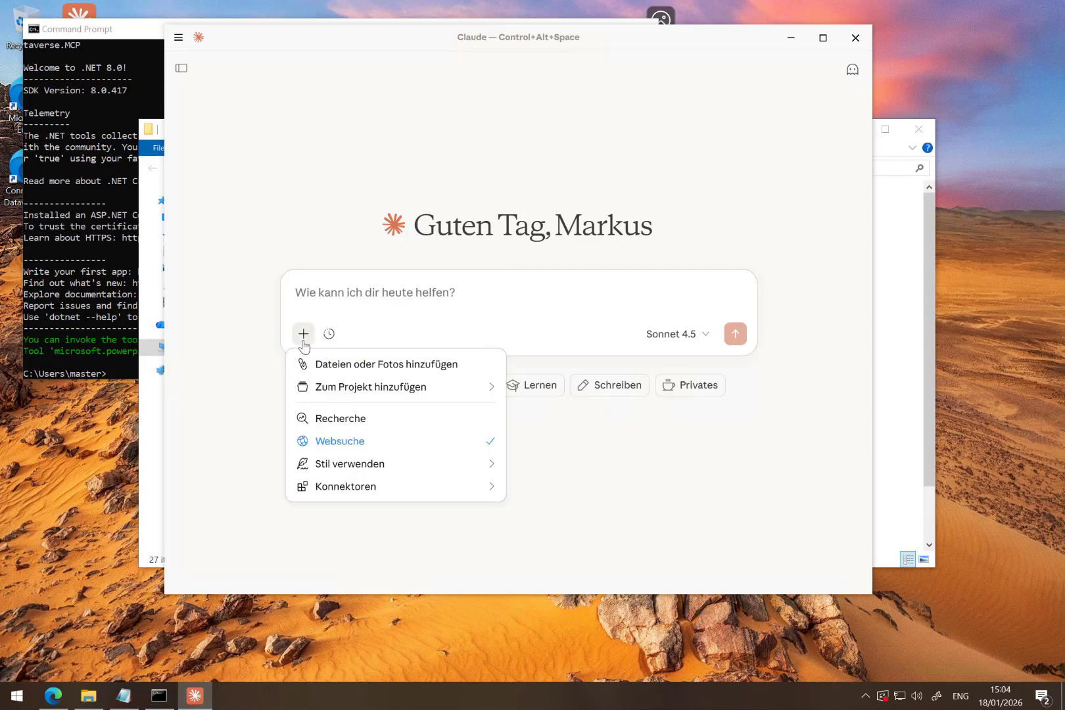
mouse_move(334, 490)
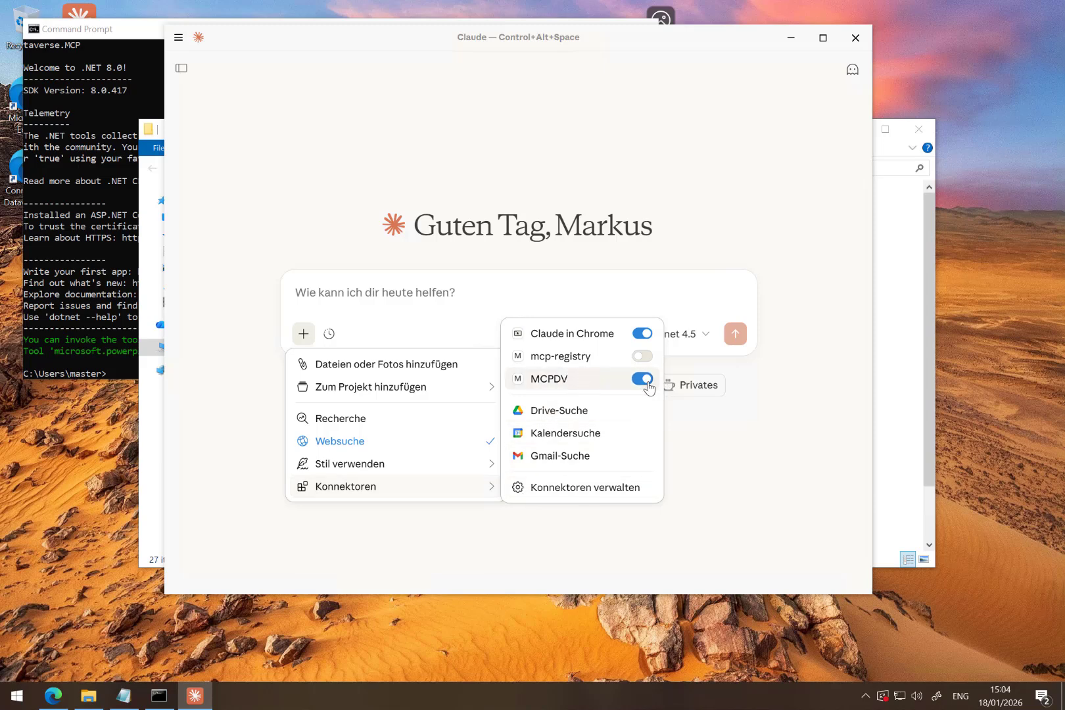
click(429, 292)
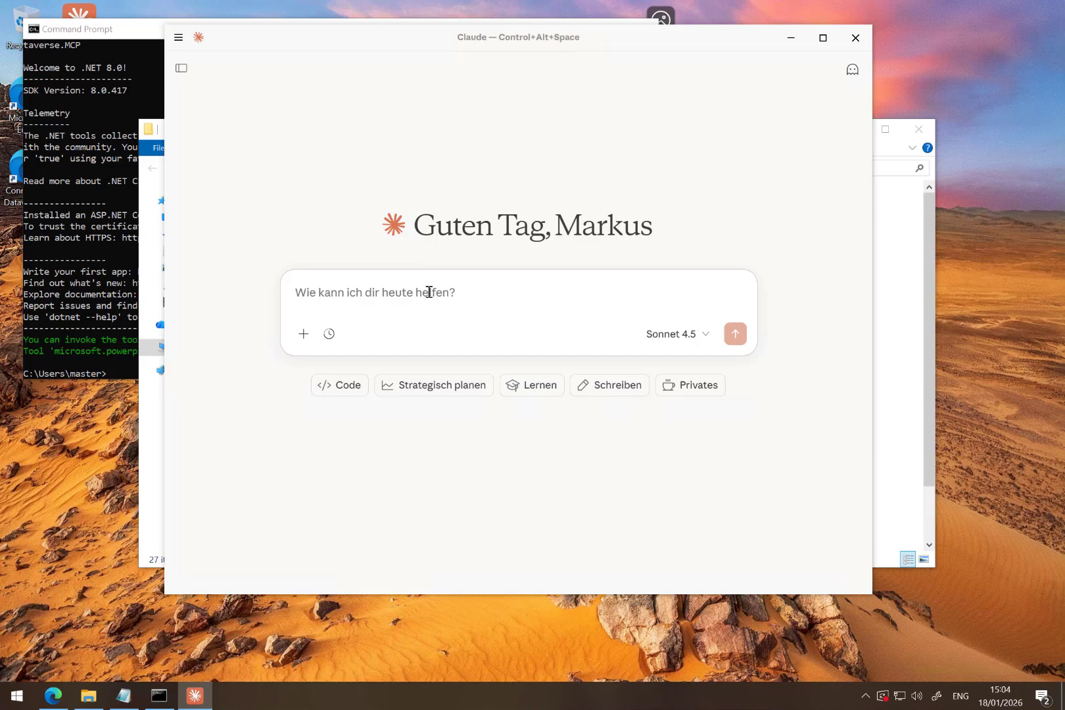
- Send Claude the prompt "connect to dataverse and print all entries in the account table"
text(connects)
key(BackSpace)
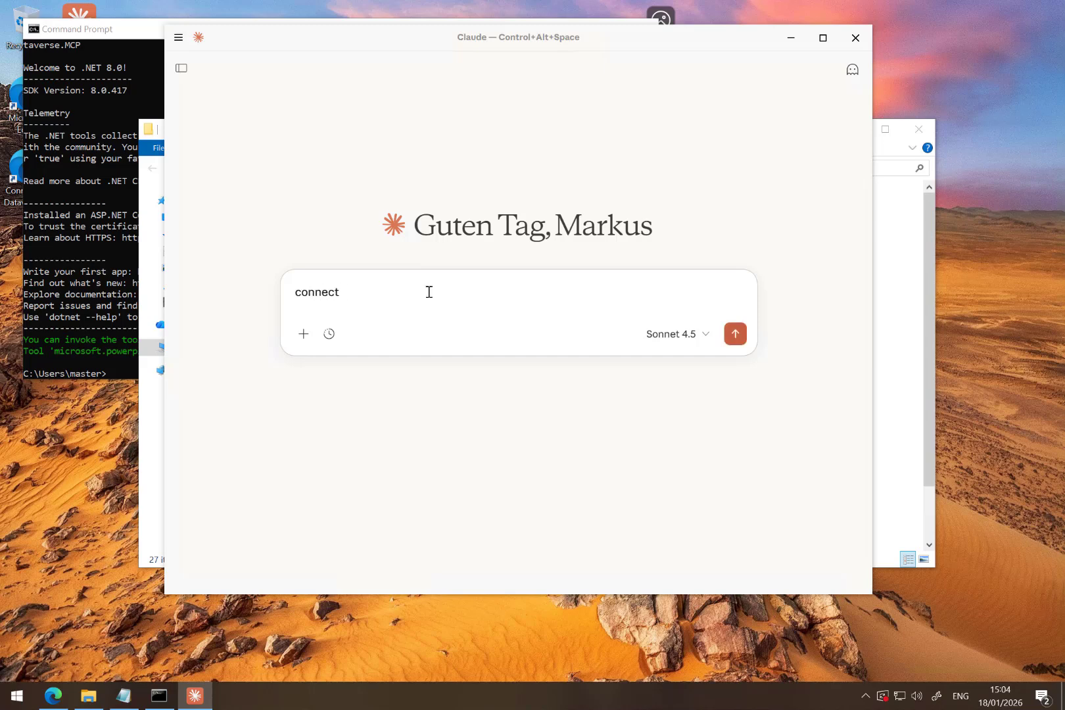
text(to dataverse and print a)
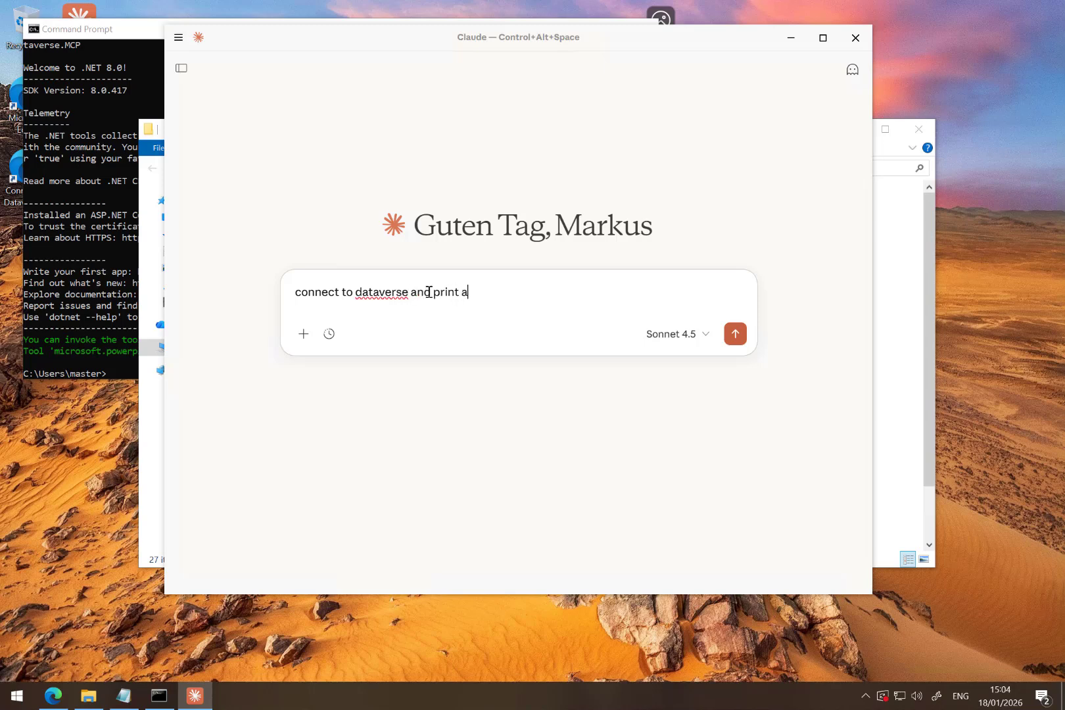
text(ll entries in the account table)
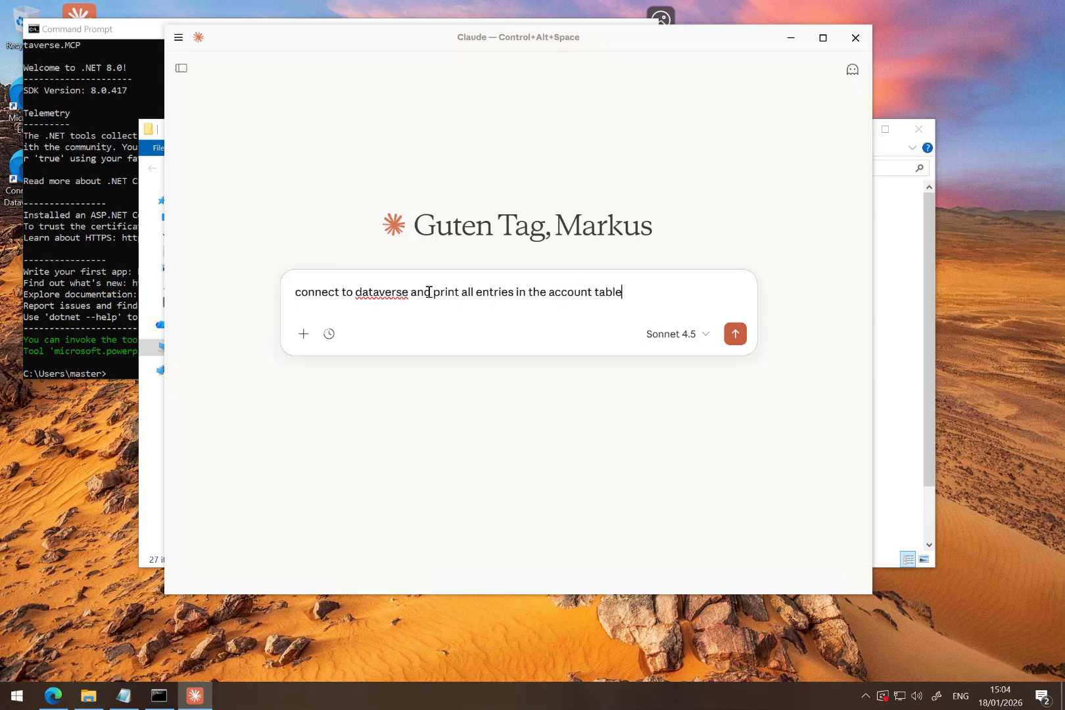
key(Return)
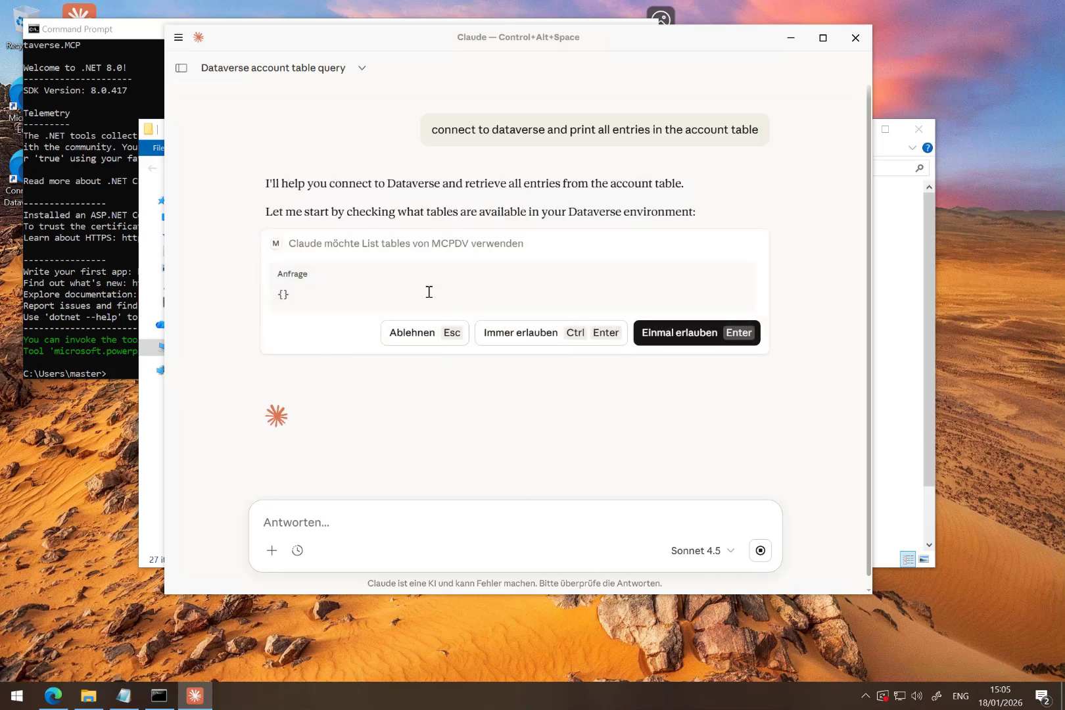
- Always allow the List tables and Read query tools of MCPDV, and read through the returned account entries
click(531, 342)
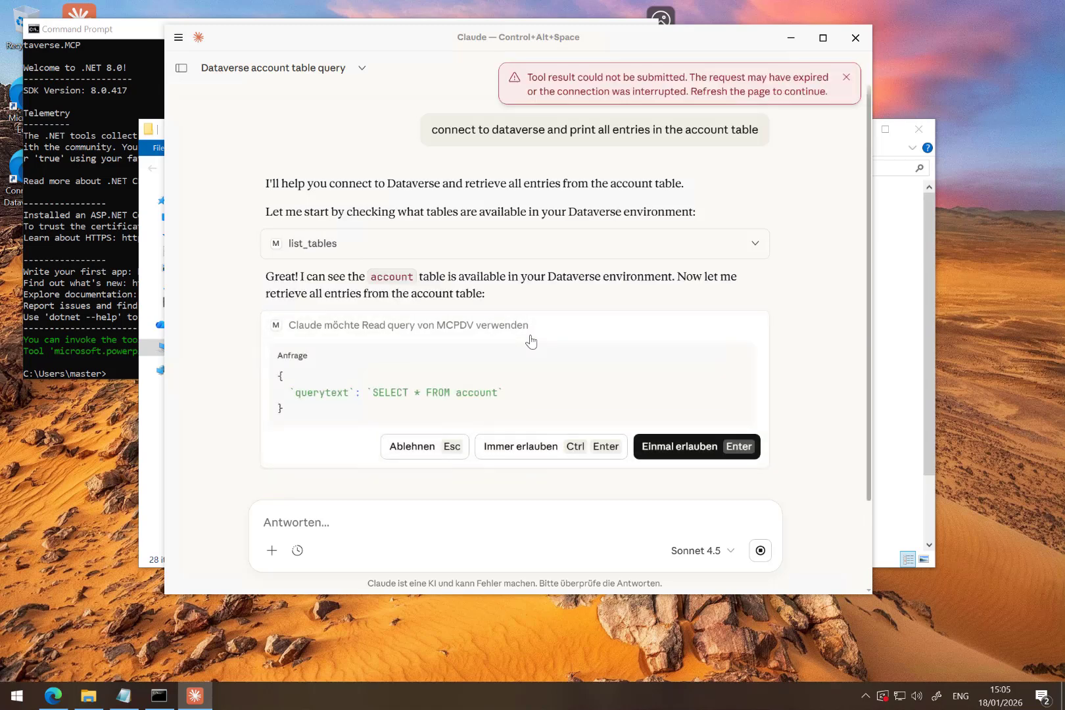
click(512, 447)
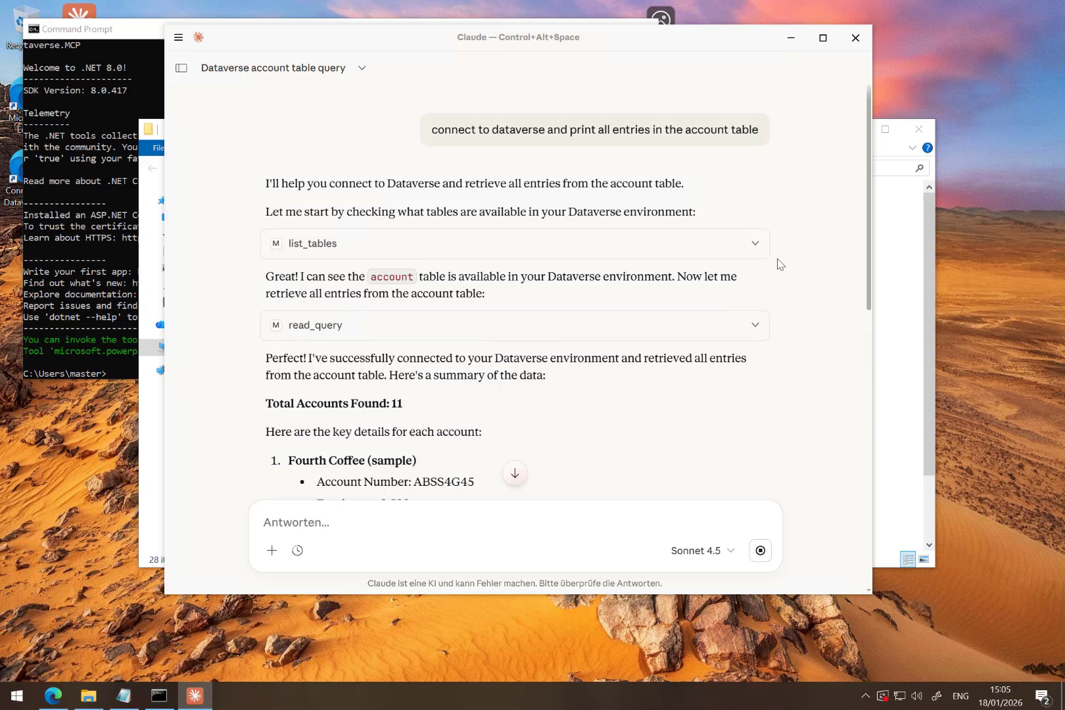
scroll(781, 261, down, 3)
scroll(780, 264, down, 3)
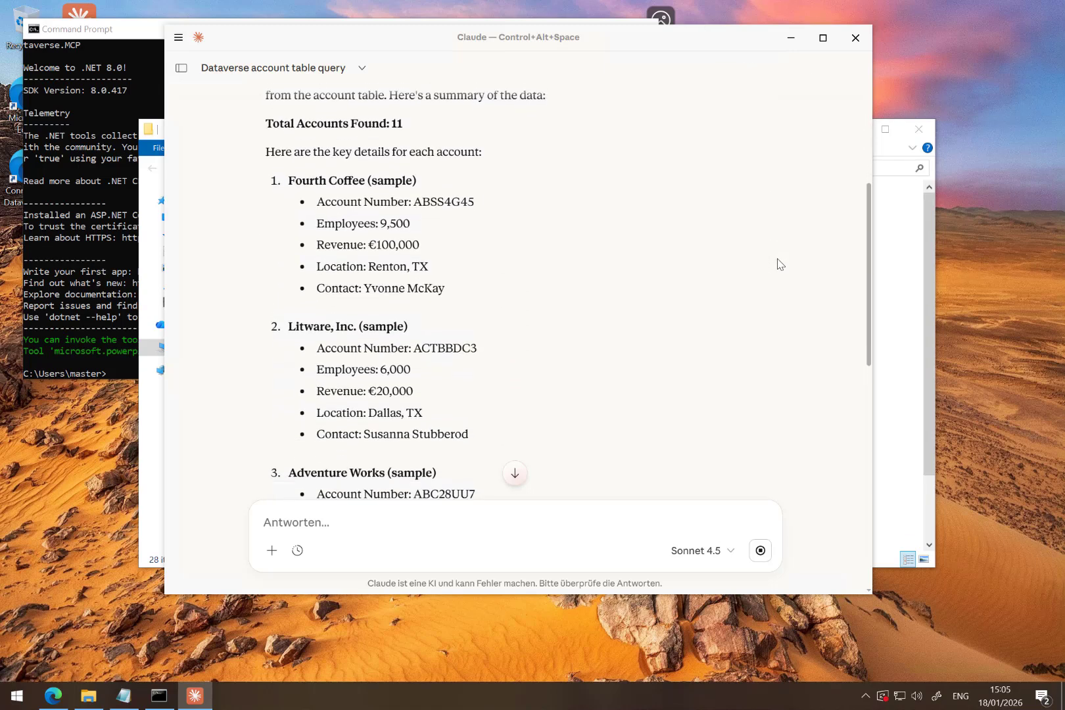
scroll(779, 264, down, 5)
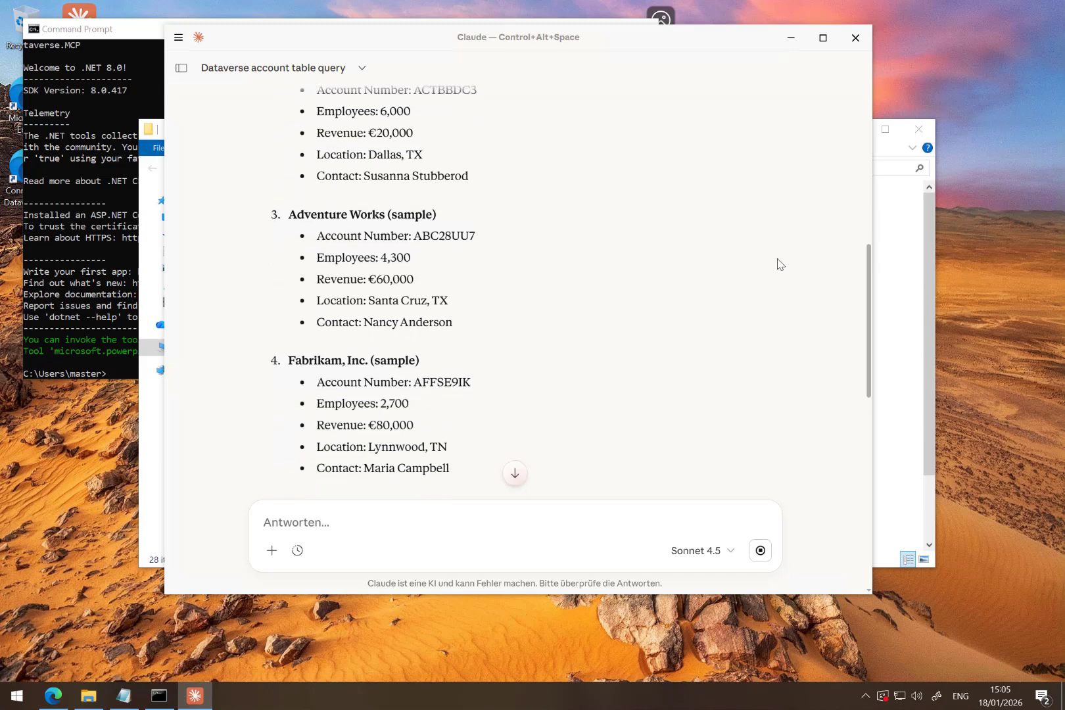
scroll(779, 264, down, 7)
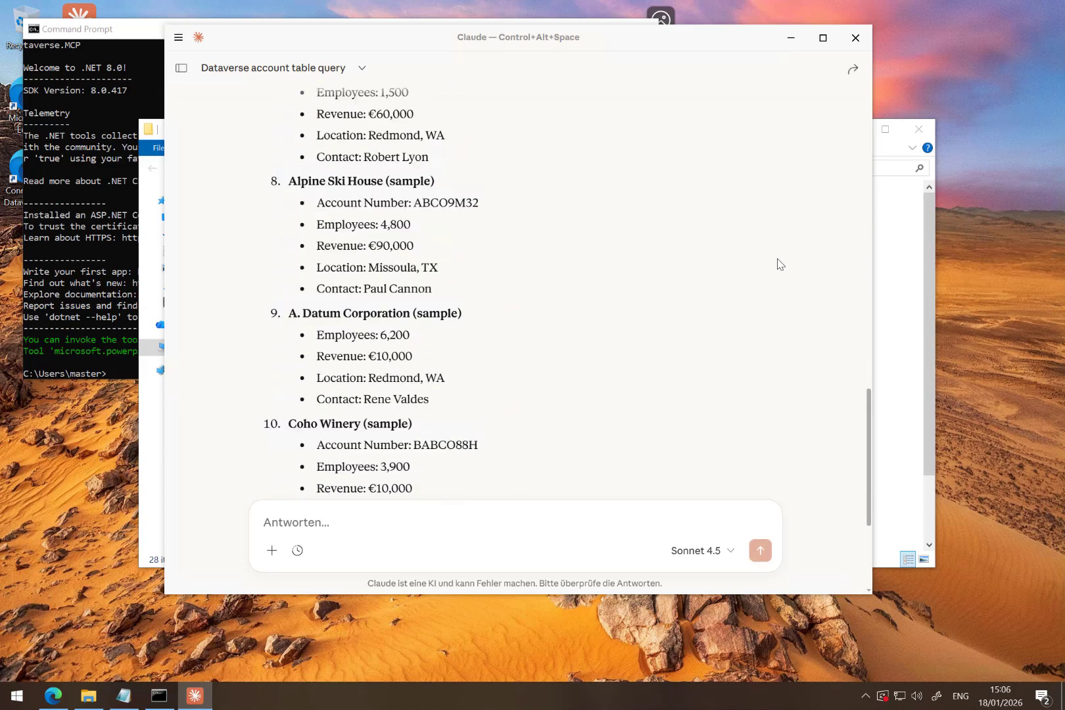
scroll(779, 264, down, 3)
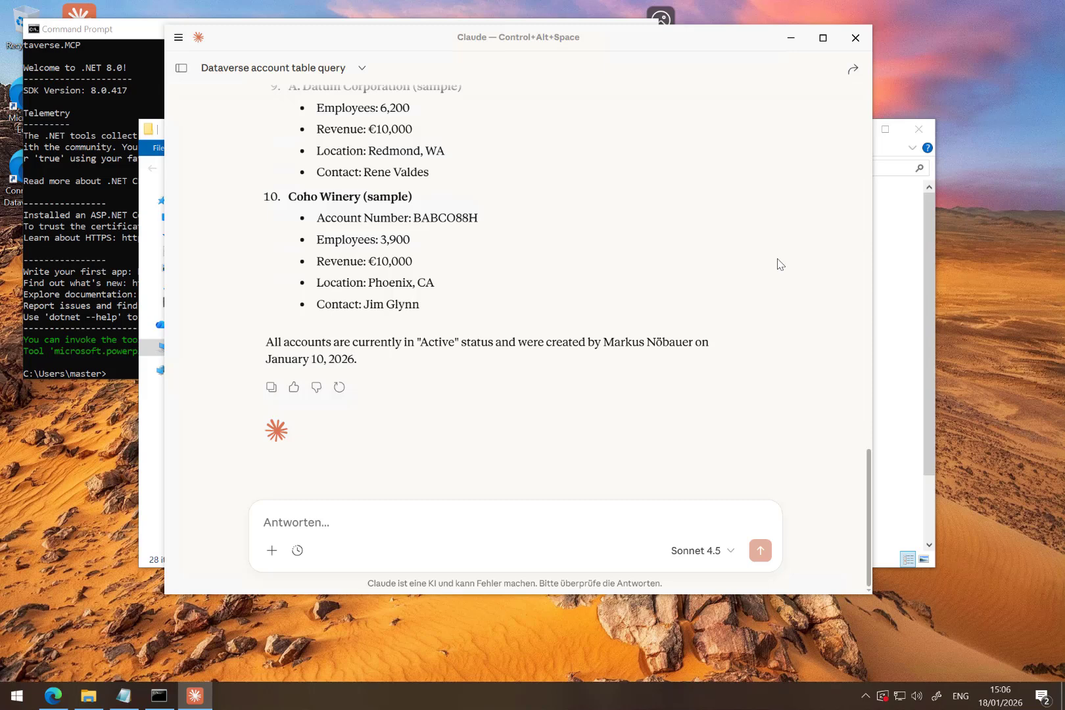